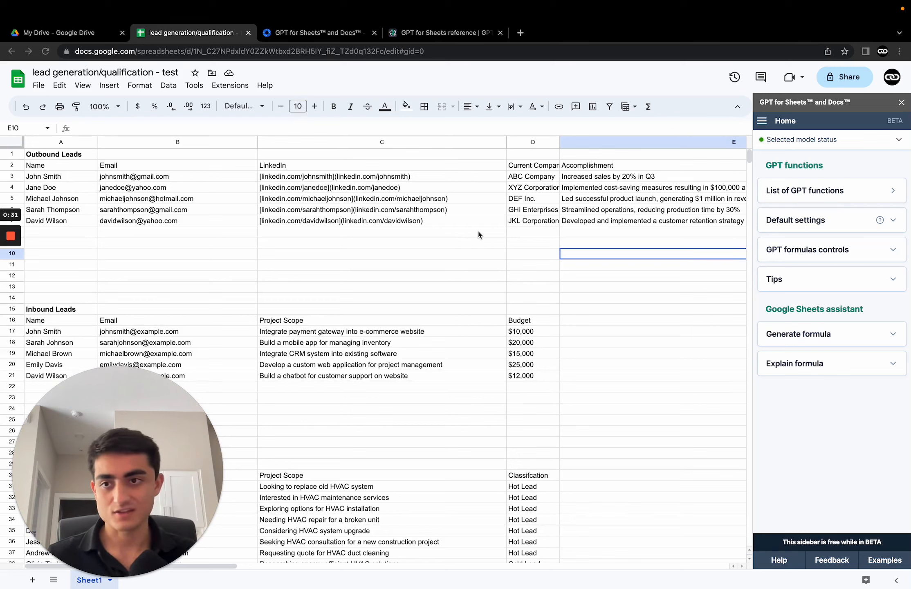
# Step: Scroll through the spreadsheet to review the Outbound Leads, Inbound Leads and Inbound Leads Qualification tables
pyautogui.scroll(-3, 479, 233)
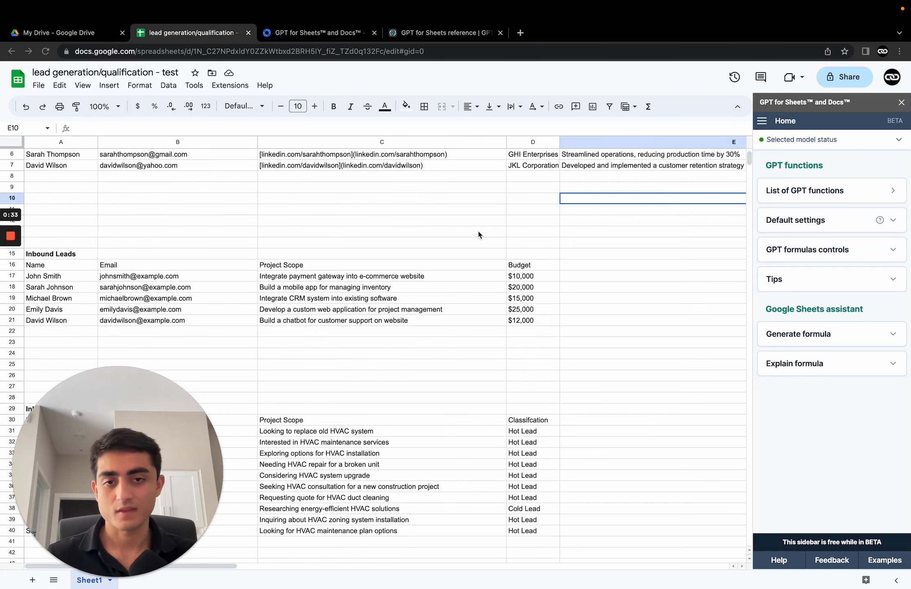
pyautogui.scroll(3, 479, 232)
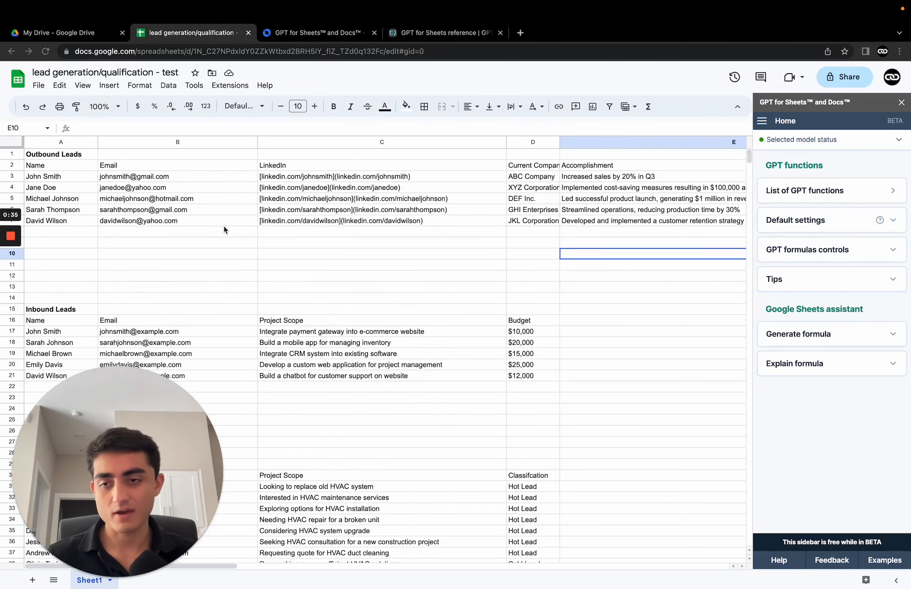
pyautogui.scroll(-8, 223, 229)
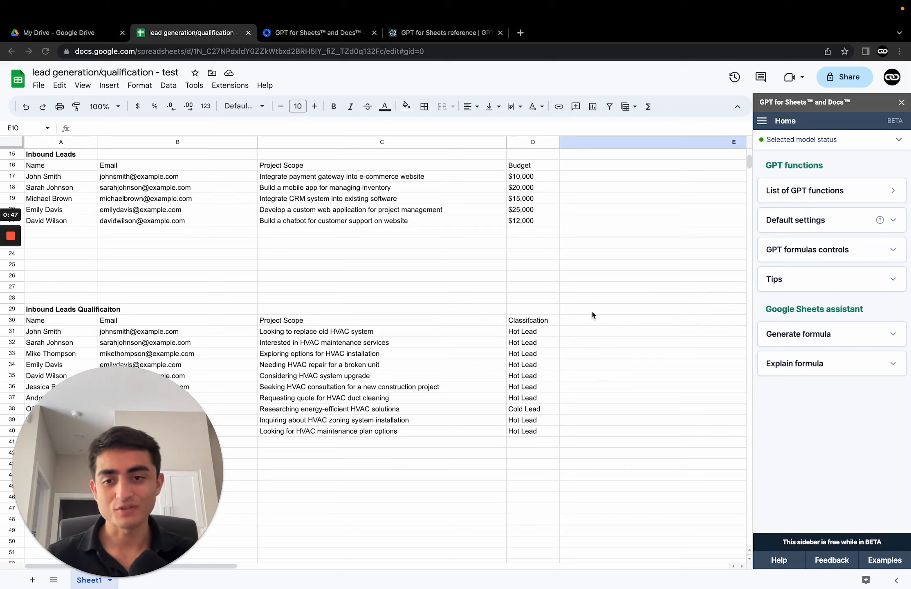
pyautogui.scroll(5, 609, 239)
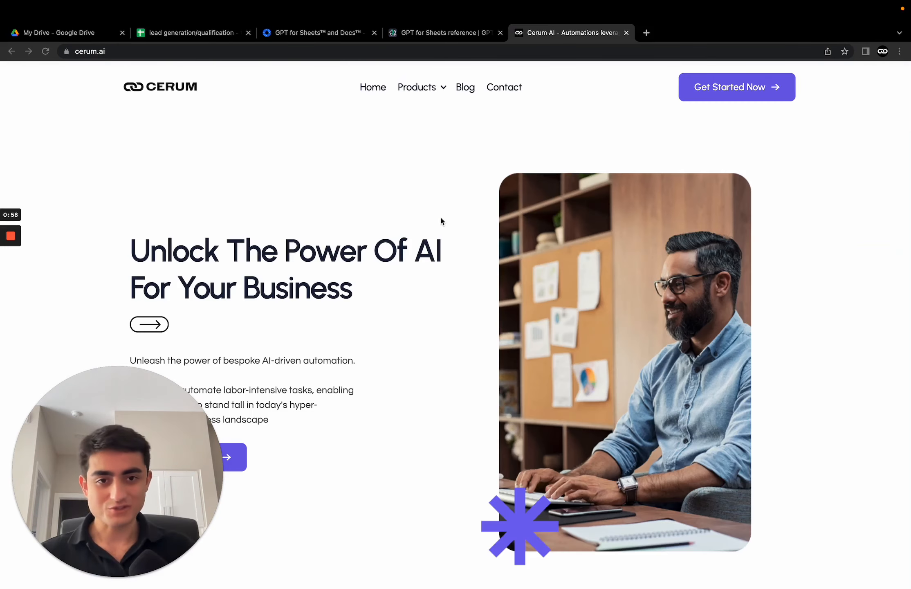
# Step: Scroll through the Cerum website in its browser tab to review the features and process sections
pyautogui.scroll(-10, 218, 189)
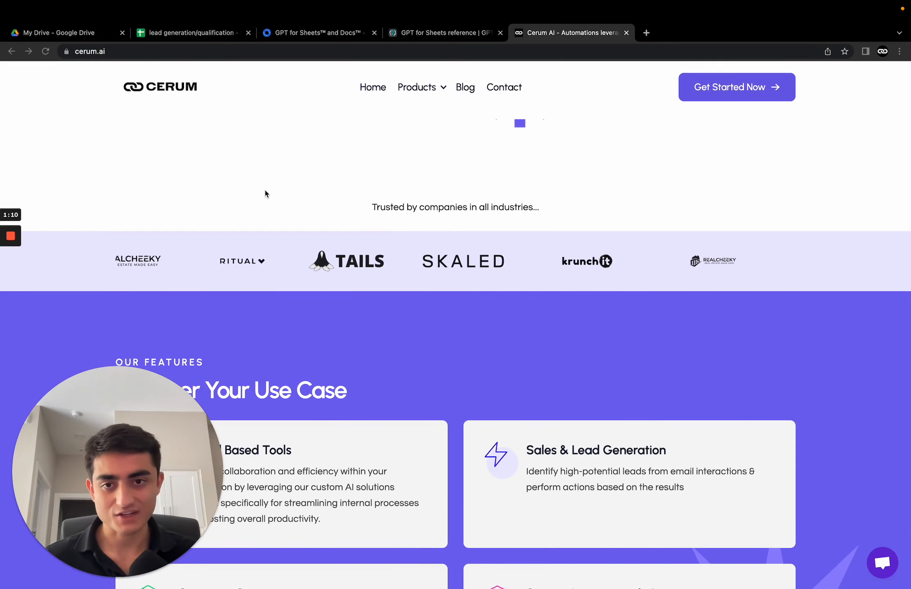
pyautogui.scroll(-3, 266, 193)
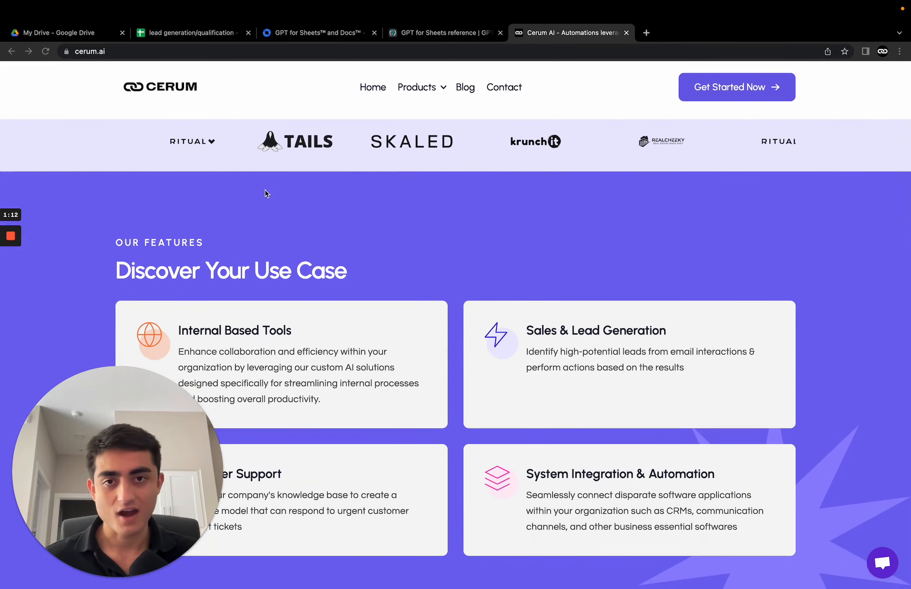
pyautogui.scroll(-10, 266, 189)
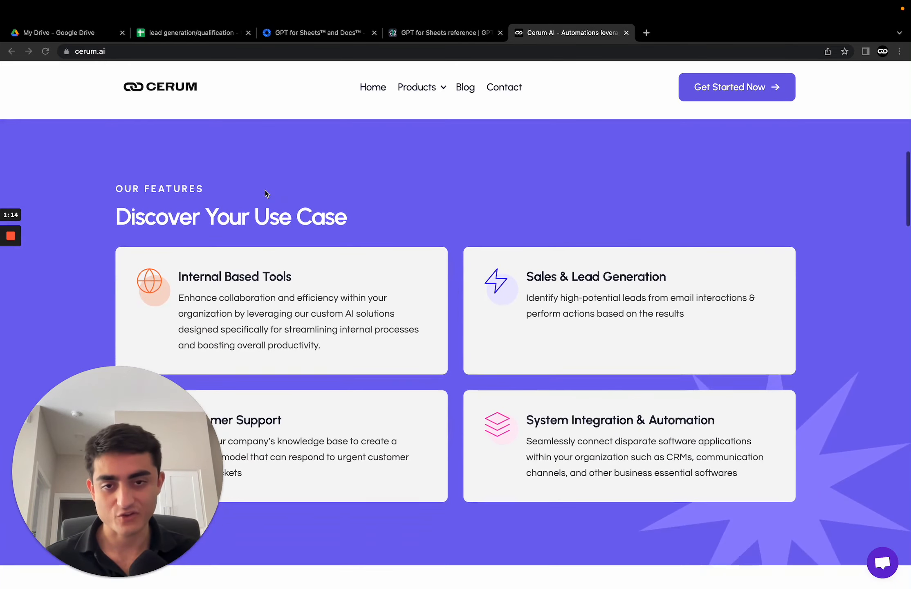
pyautogui.scroll(15, 265, 193)
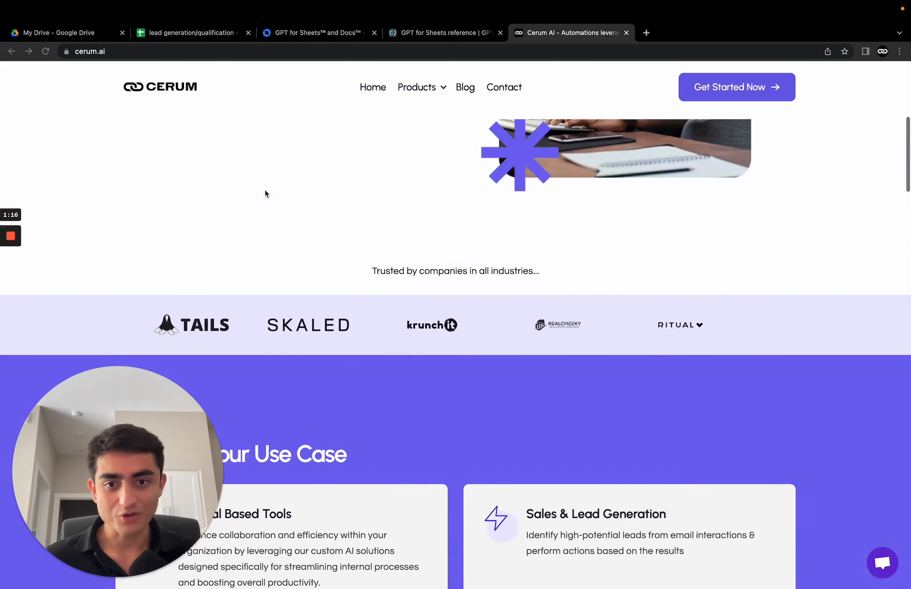
pyautogui.scroll(-10, 265, 193)
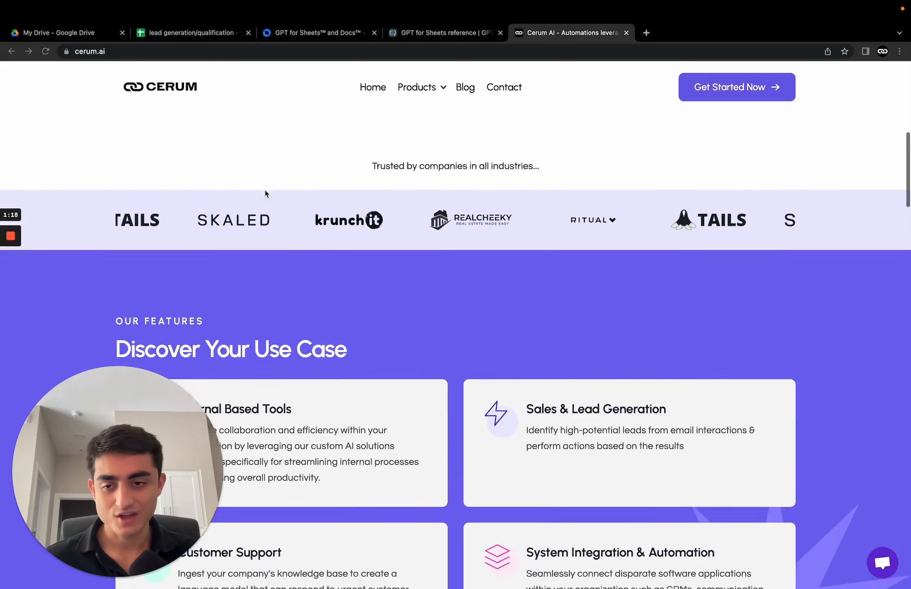
pyautogui.scroll(-20, 265, 193)
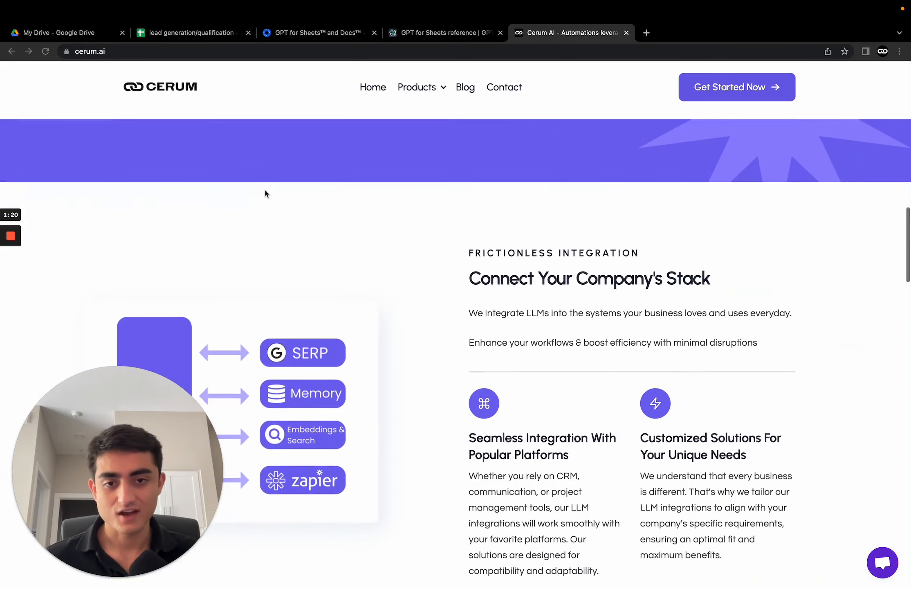
pyautogui.scroll(-5, 265, 193)
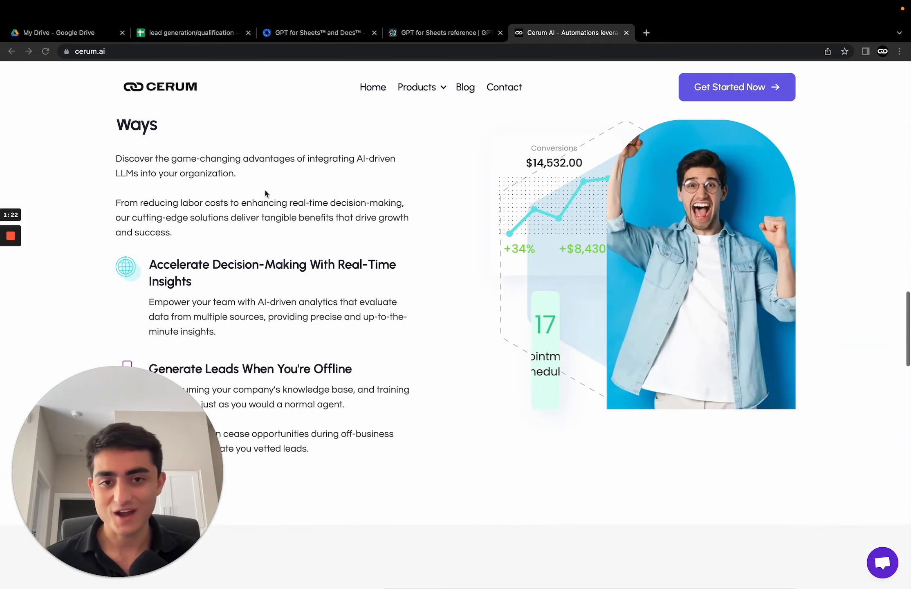
pyautogui.scroll(-15, 265, 193)
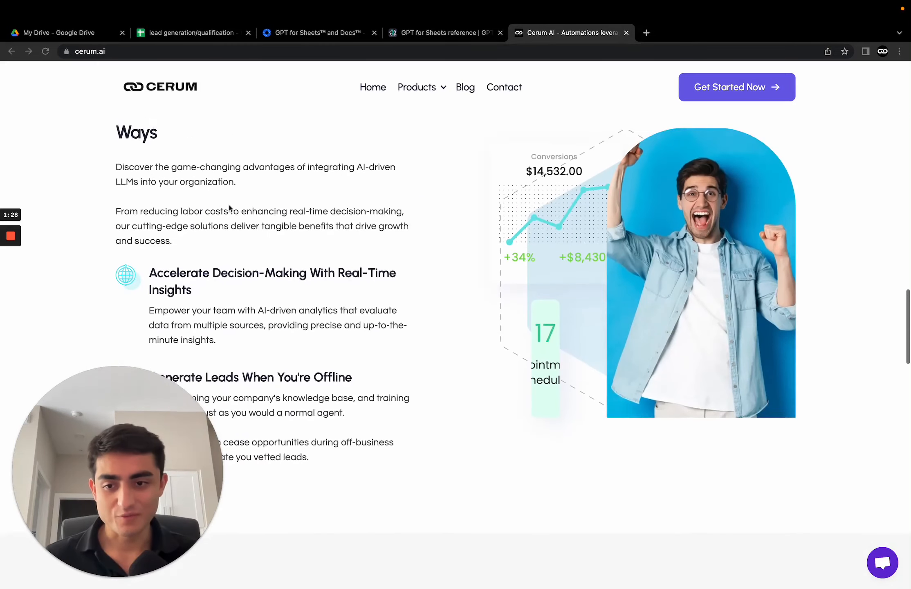
pyautogui.scroll(-1, 332, 183)
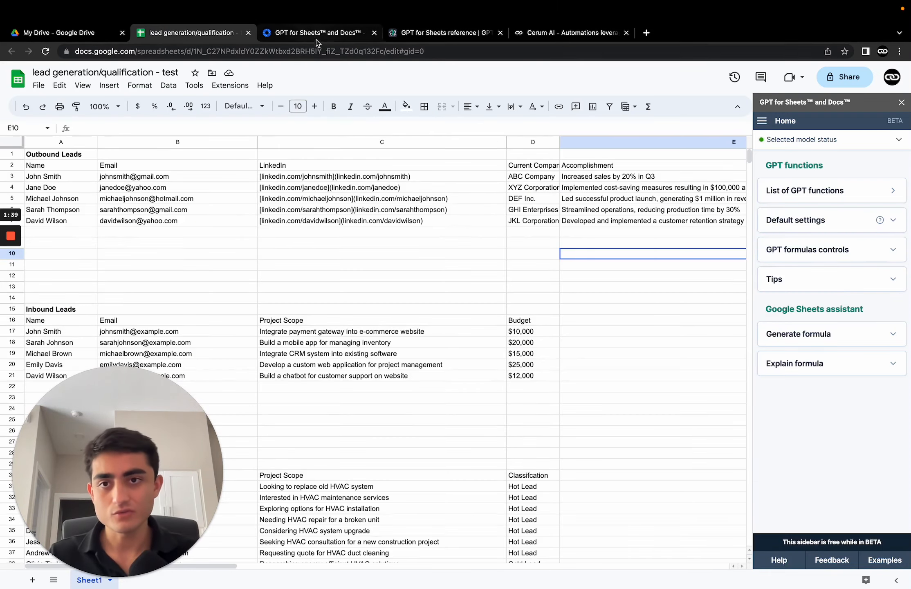
# Step: Switch to the GPT for Sheets and Docs marketplace listing and highlight the add-on's name
pyautogui.click(293, 36)
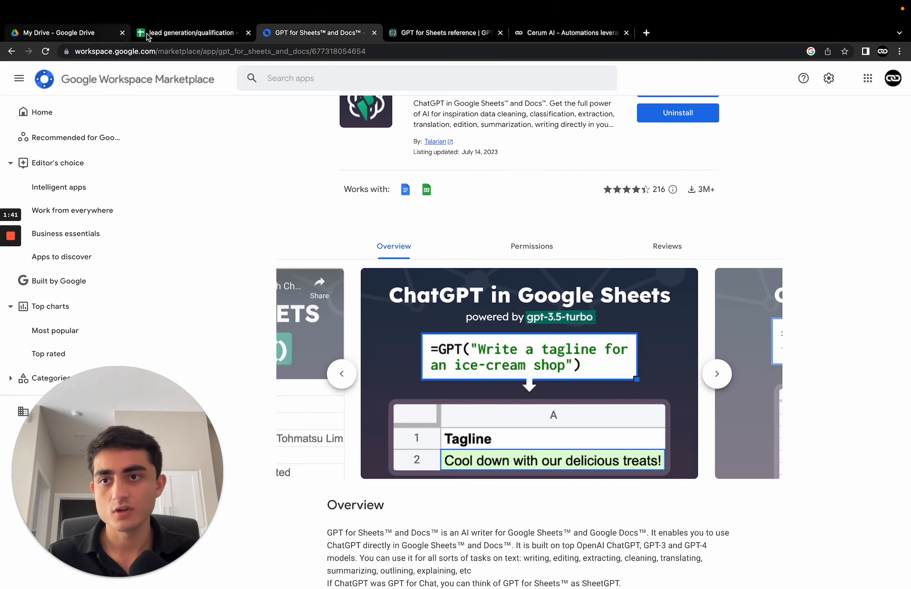
pyautogui.scroll(2, 354, 190)
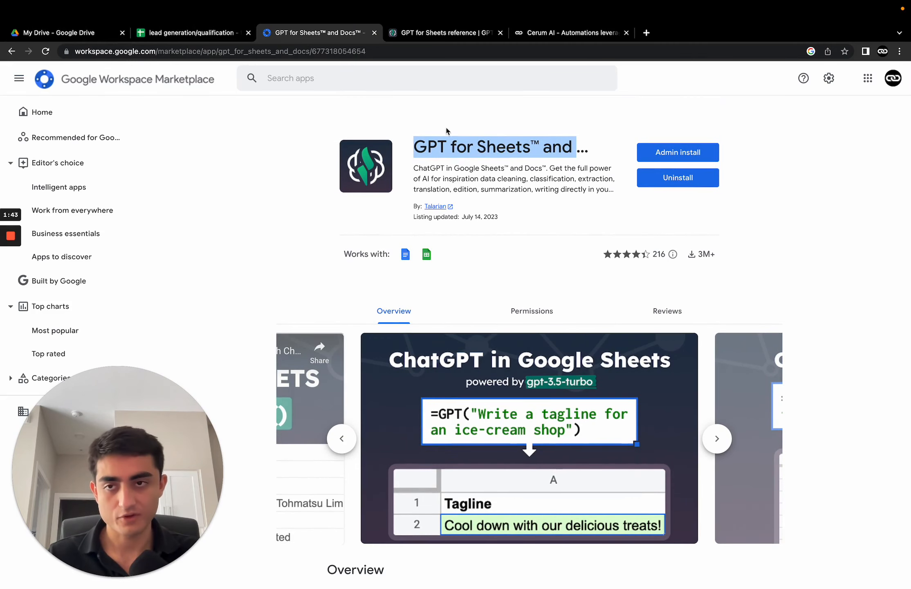
pyautogui.click(580, 150)
pyautogui.moveTo(415, 149); pyautogui.dragTo(545, 150)
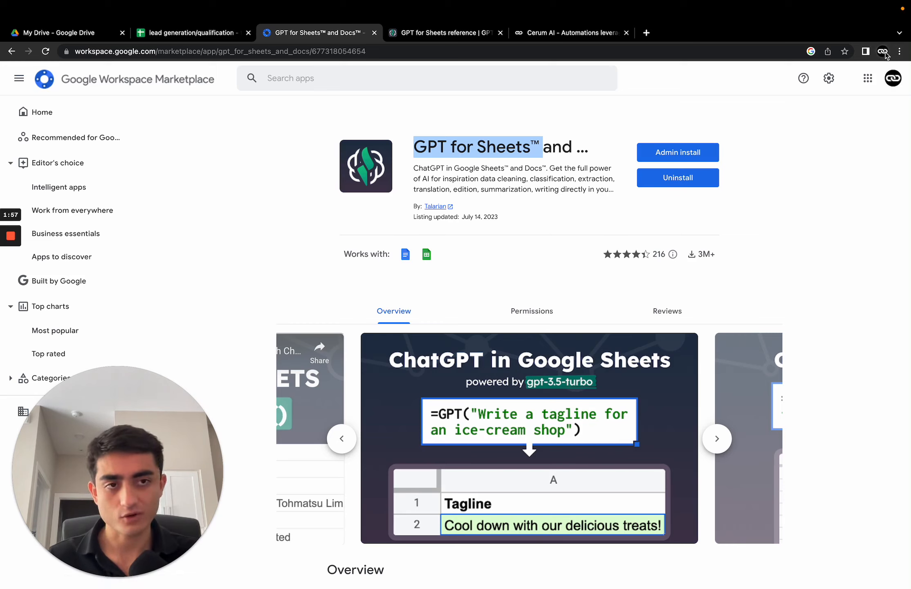
# Step: Return to the spreadsheet and open Manage add-ons to view the installed GPT for Sheets and Docs add-on, then close it
pyautogui.click(210, 35)
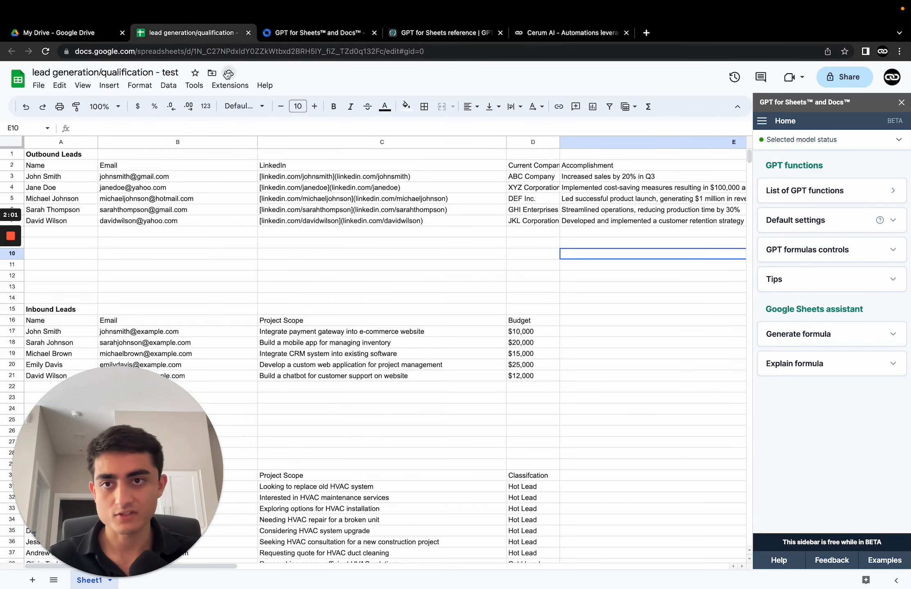
pyautogui.click(230, 87)
pyautogui.moveTo(248, 103)
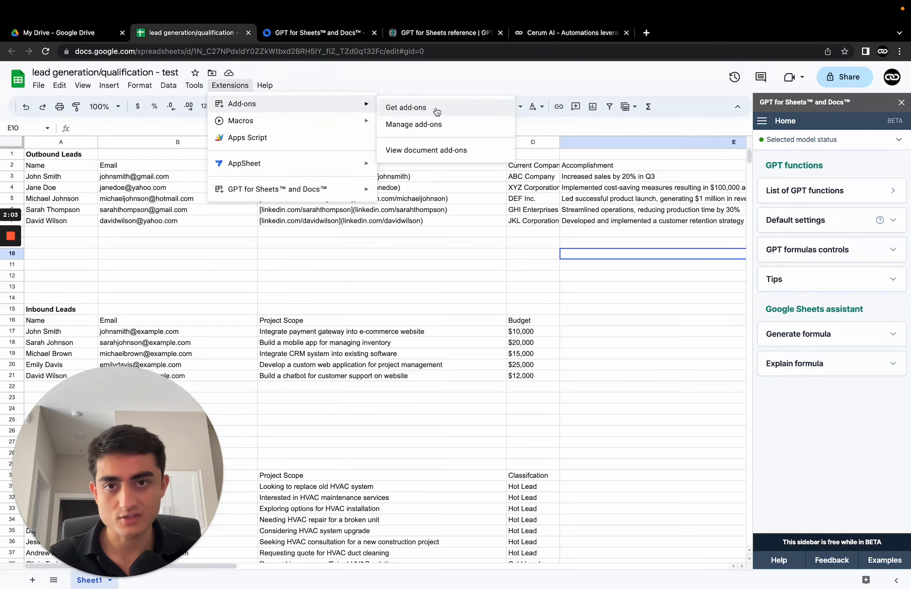
pyautogui.click(414, 126)
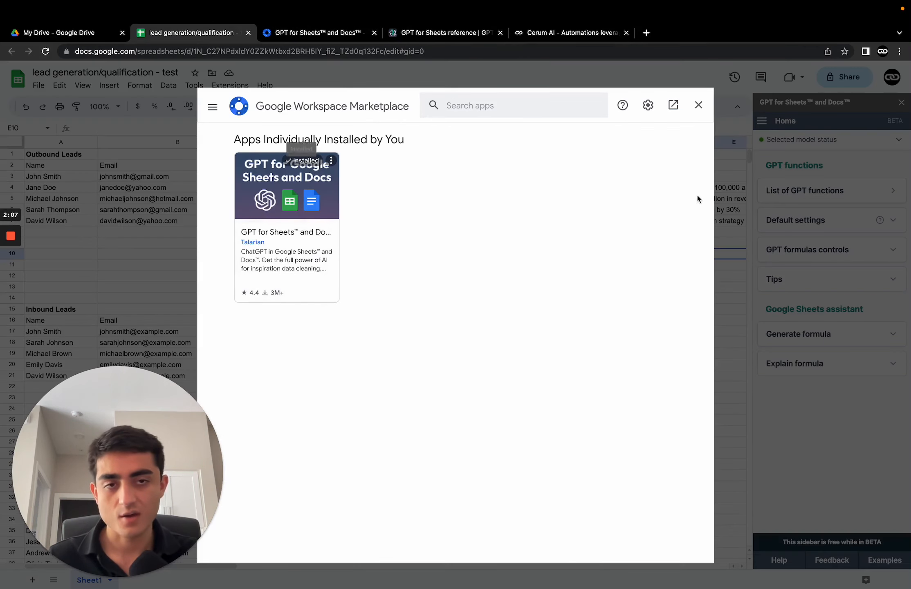
pyautogui.click(698, 106)
# Step: Open the GPT for Sheets and Docs extension options to view them, then dismiss the menu
pyautogui.click(231, 86)
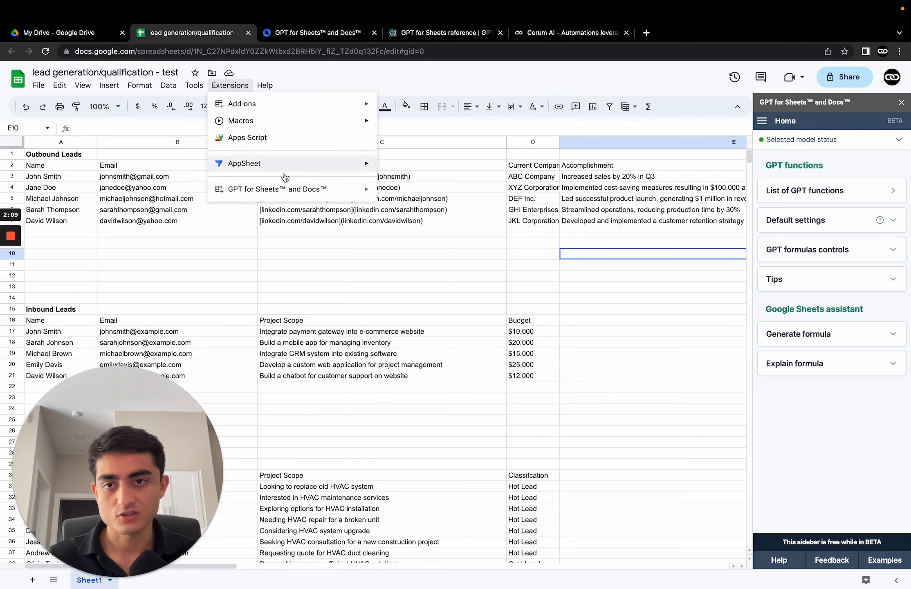
pyautogui.moveTo(277, 199)
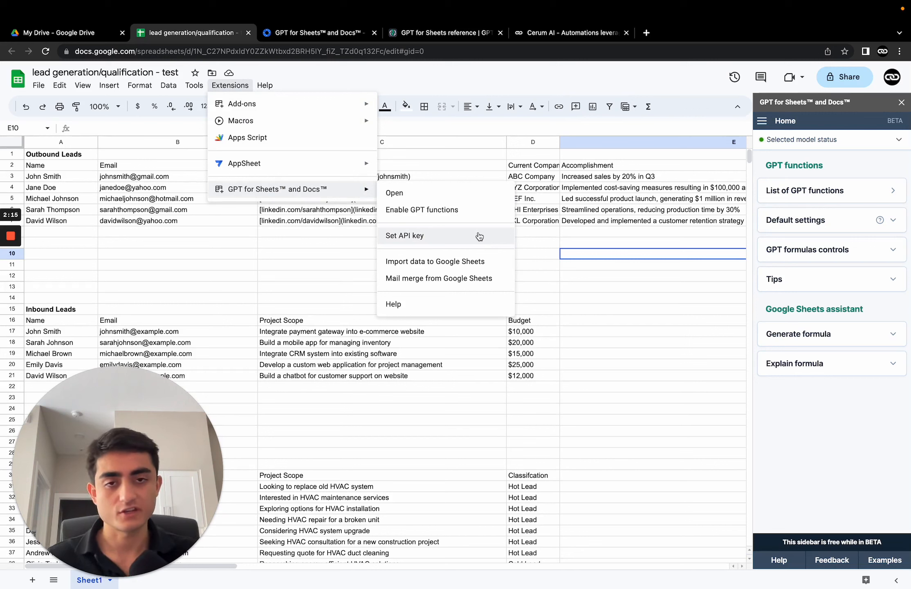
pyautogui.click(650, 319)
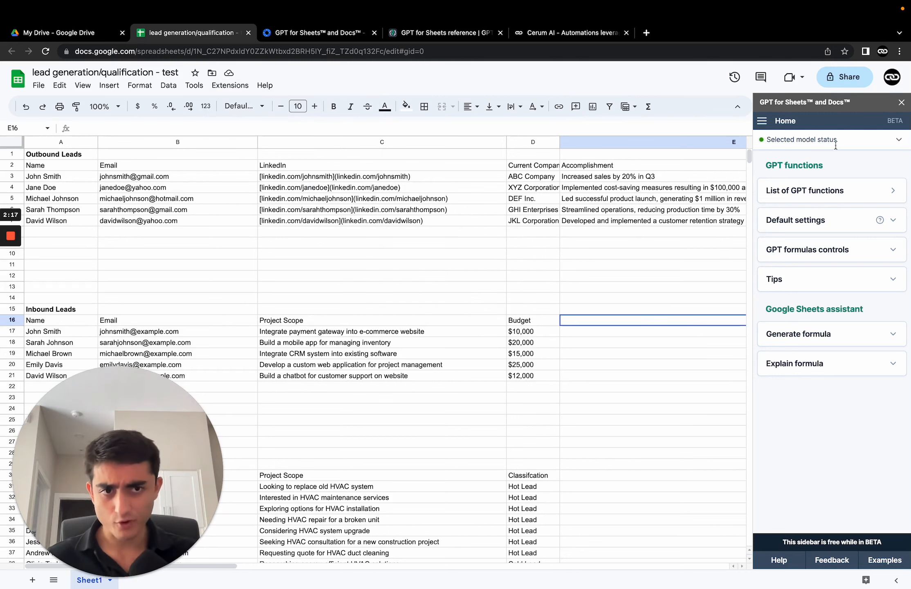
# Step: Open the list of GPT functions in the sidebar, expand the GPT function and open its documentation
pyautogui.click(893, 202)
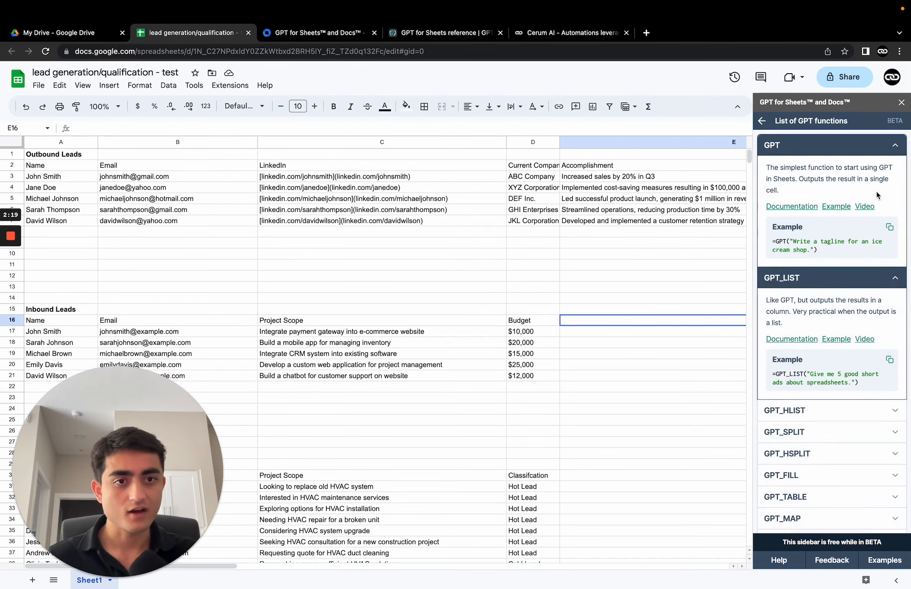
pyautogui.click(897, 153)
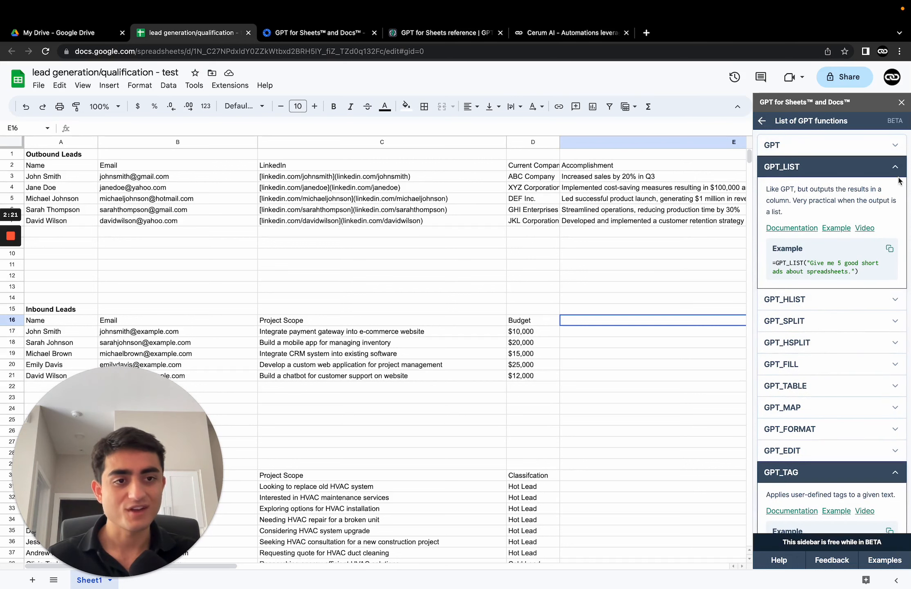
pyautogui.click(896, 170)
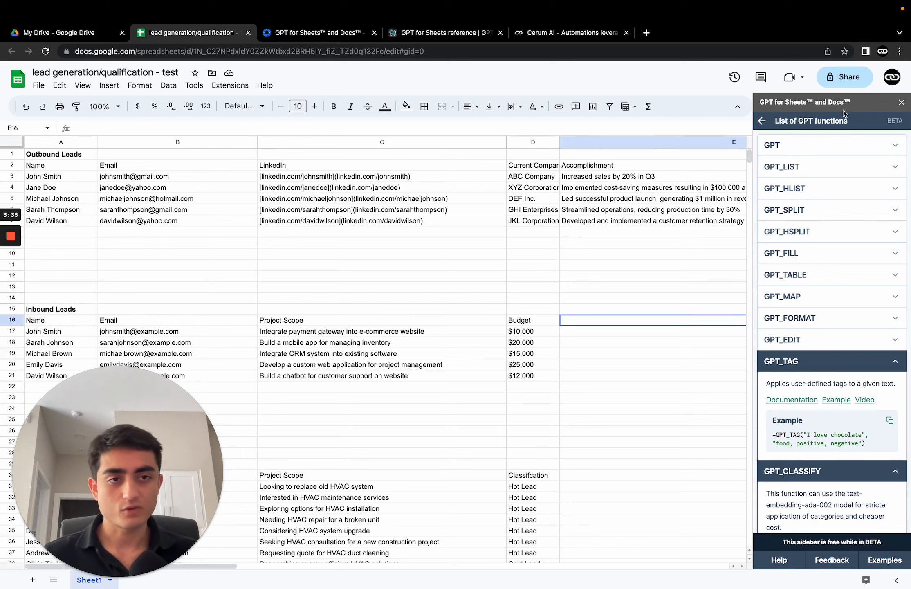
pyautogui.click(795, 143)
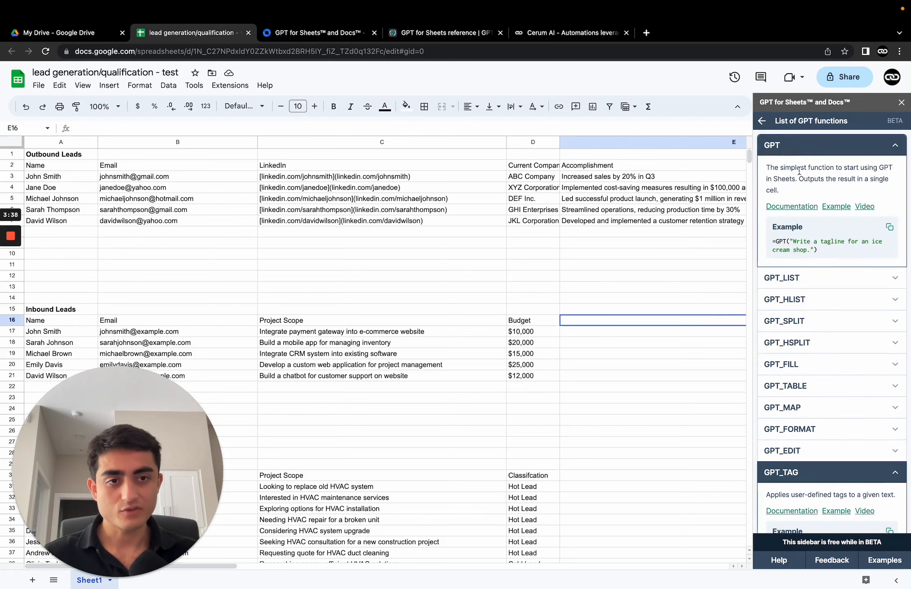
pyautogui.click(795, 208)
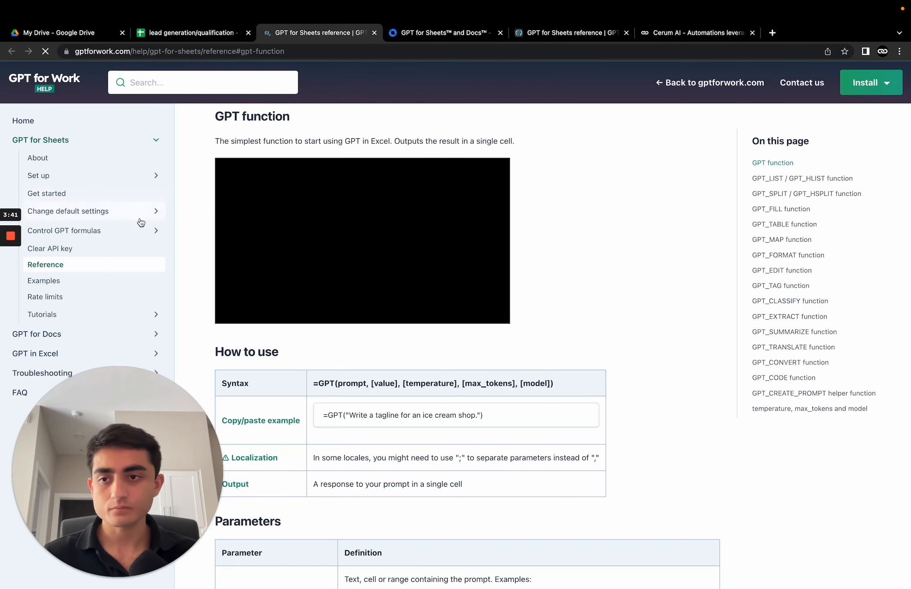
# Step: Scroll through the GPT function reference page, then return to the spreadsheet
pyautogui.scroll(-9, 375, 296)
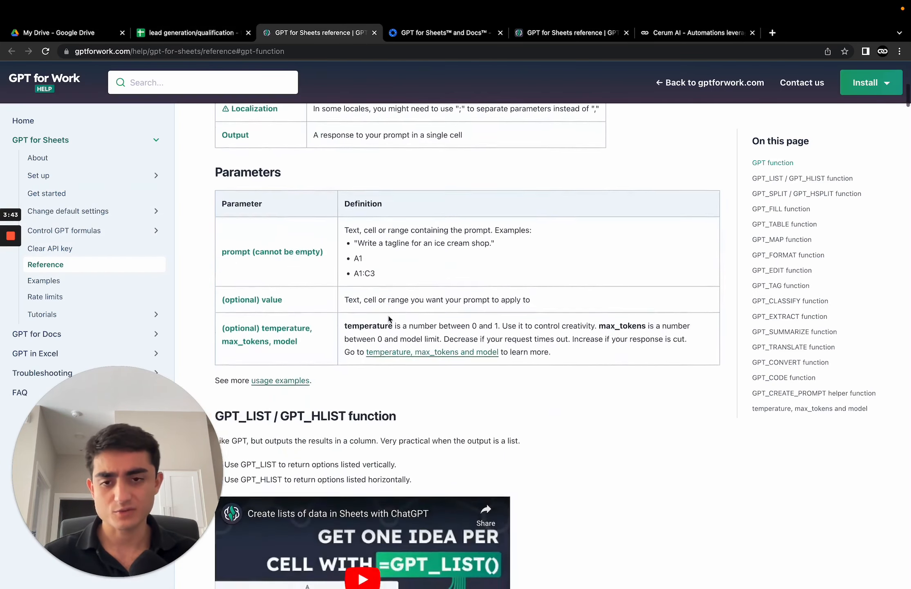
pyautogui.scroll(10, 374, 295)
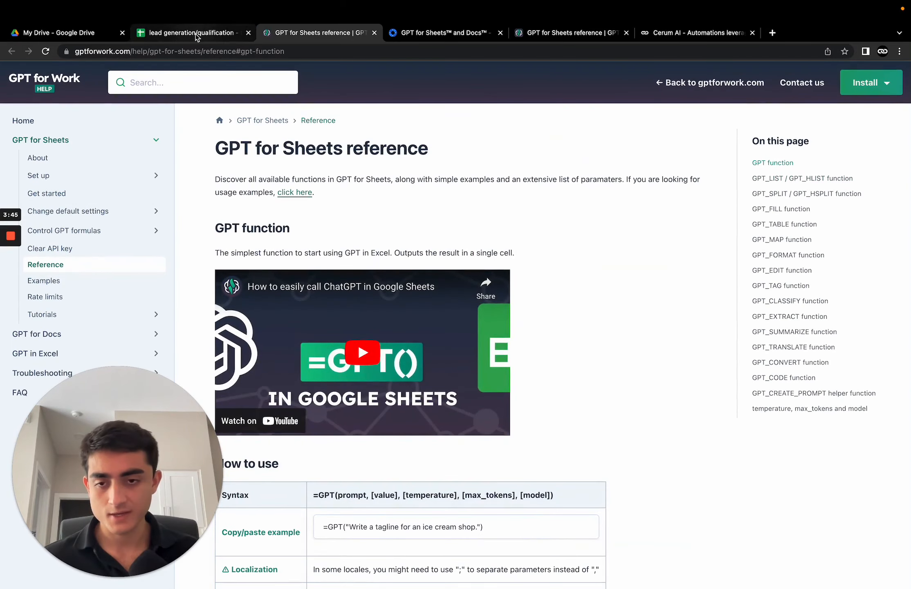
pyautogui.click(195, 32)
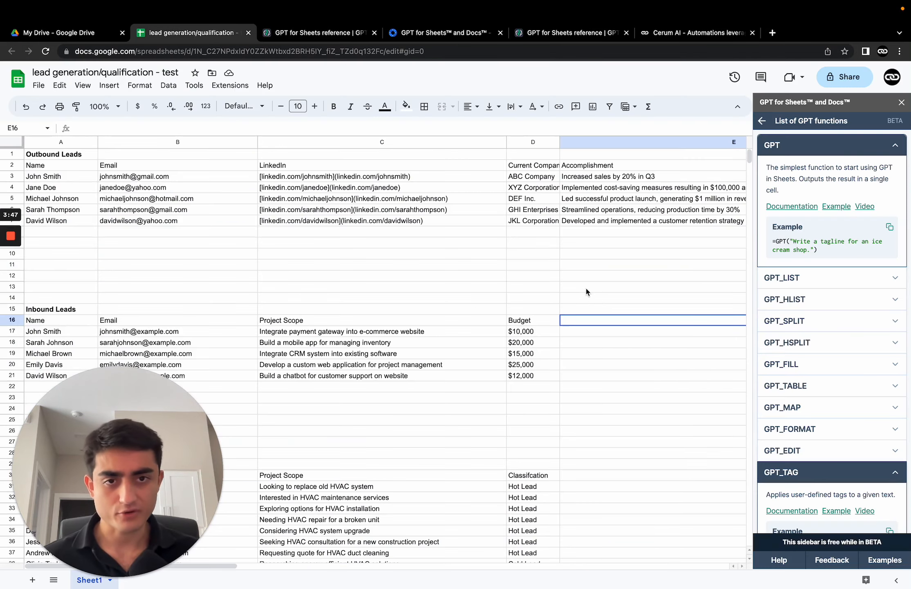
# Step: Scroll across the sheet to examine the Quick One Liner column beside the Outbound Leads table
pyautogui.hscroll(4, 589, 290)
pyautogui.hscroll(-2, 593, 288)
pyautogui.hscroll(4, 593, 288)
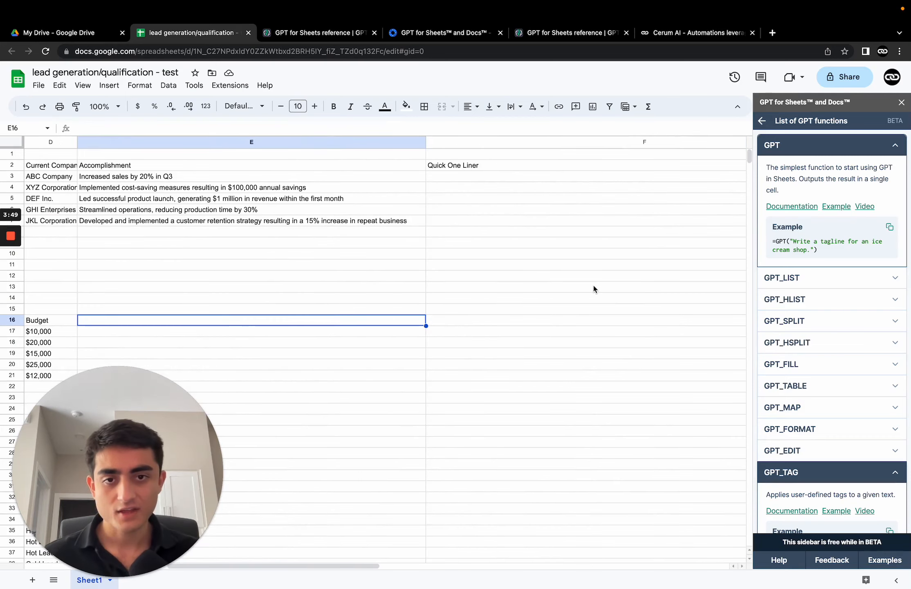
pyautogui.hscroll(-6, 593, 288)
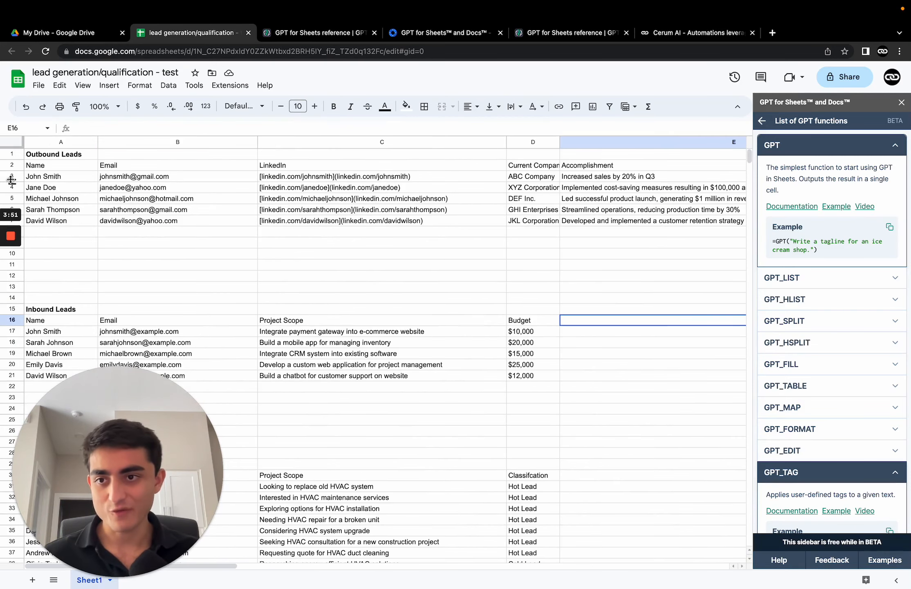
# Step: Select the Outbound Leads, Inbound Leads Qualification and Outbound Leads table ranges in turn to point out each dataset
pyautogui.moveTo(39, 167); pyautogui.dragTo(540, 227)
pyautogui.click(148, 254)
pyautogui.moveTo(53, 154); pyautogui.dragTo(242, 228)
pyautogui.scroll(-5, 48, 233)
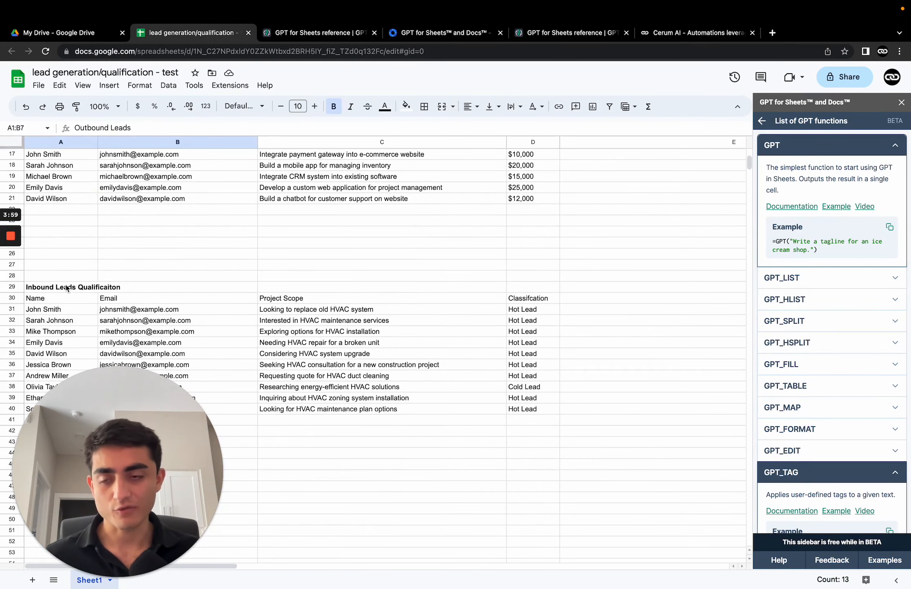
pyautogui.moveTo(57, 289); pyautogui.dragTo(495, 387)
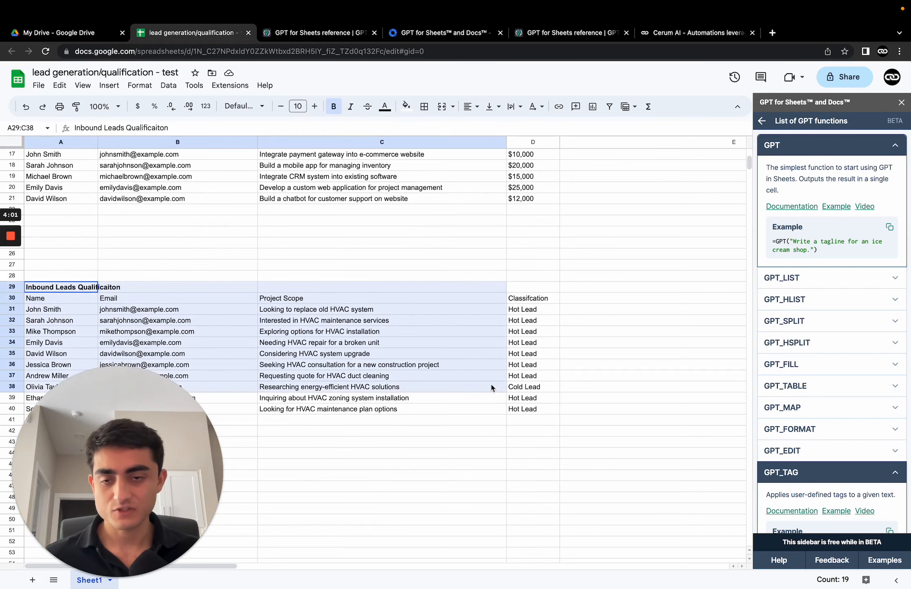
pyautogui.scroll(8, 495, 387)
pyautogui.moveTo(47, 159); pyautogui.dragTo(549, 227)
pyautogui.click(544, 237)
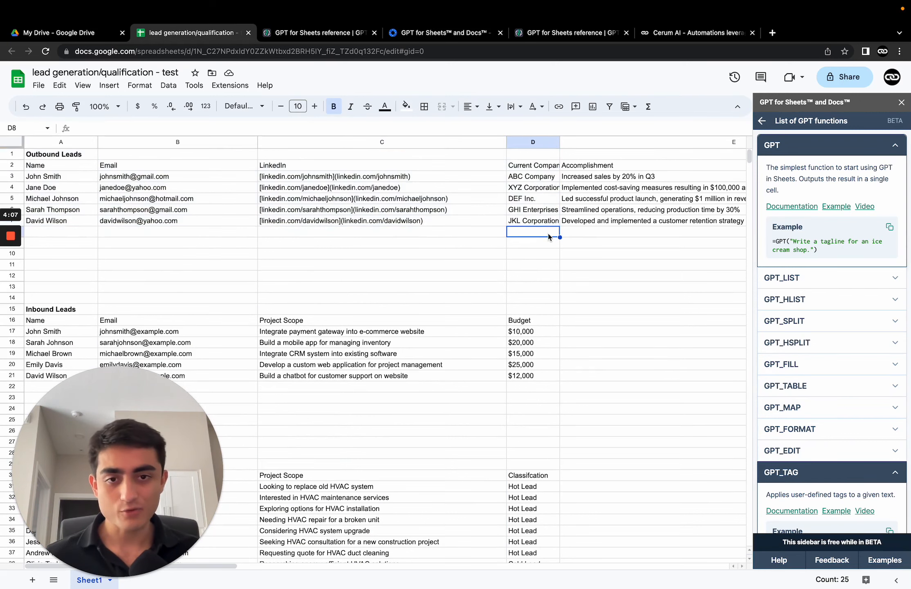
# Step: Select the Inbound Leads title row across columns A to D to point out that table
pyautogui.moveTo(202, 201)
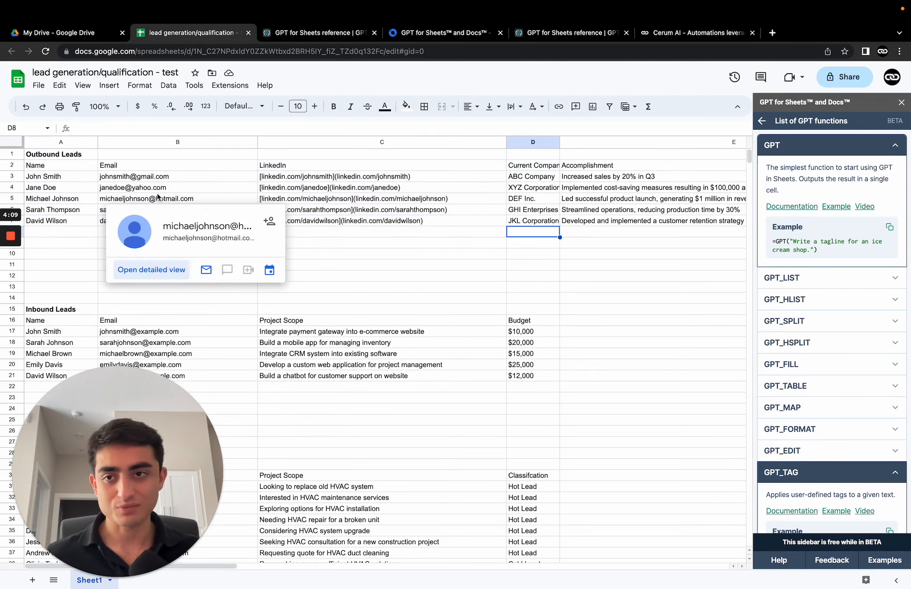
pyautogui.scroll(-1, 188, 213)
pyautogui.scroll(1, 188, 213)
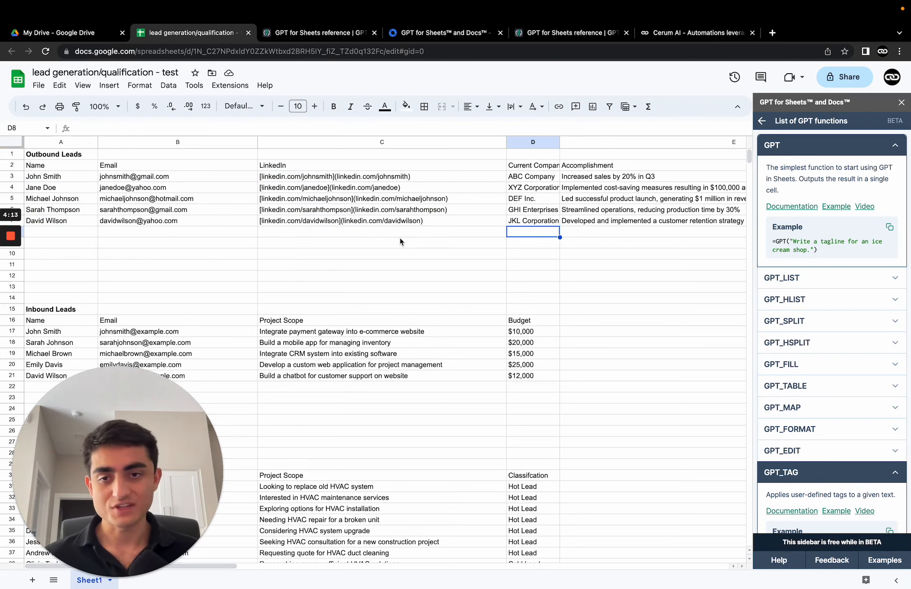
pyautogui.scroll(-3, 400, 241)
pyautogui.moveTo(57, 242); pyautogui.dragTo(542, 251)
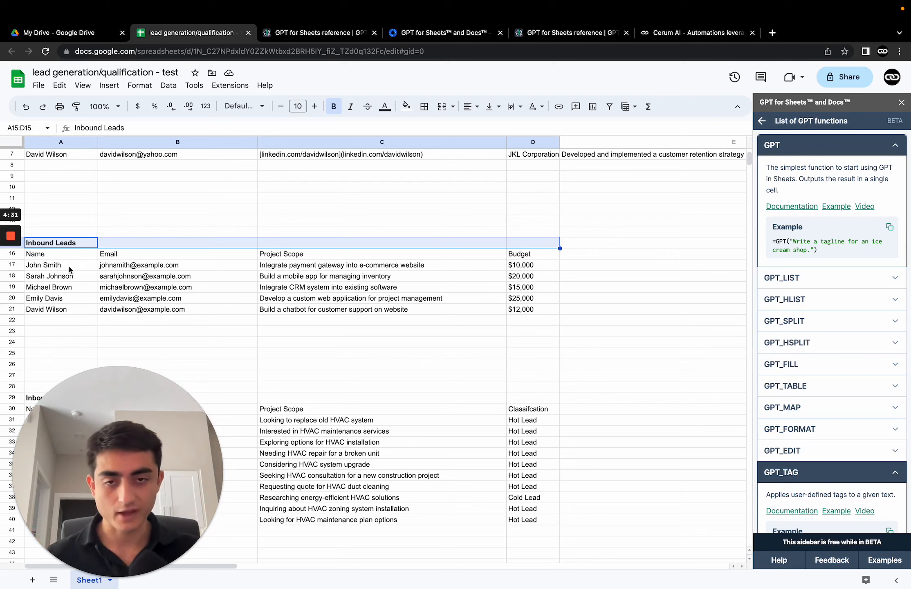
# Step: Scroll through the lead tables and select the whole Outbound Leads table from A1 to E6
pyautogui.scroll(-5, 96, 284)
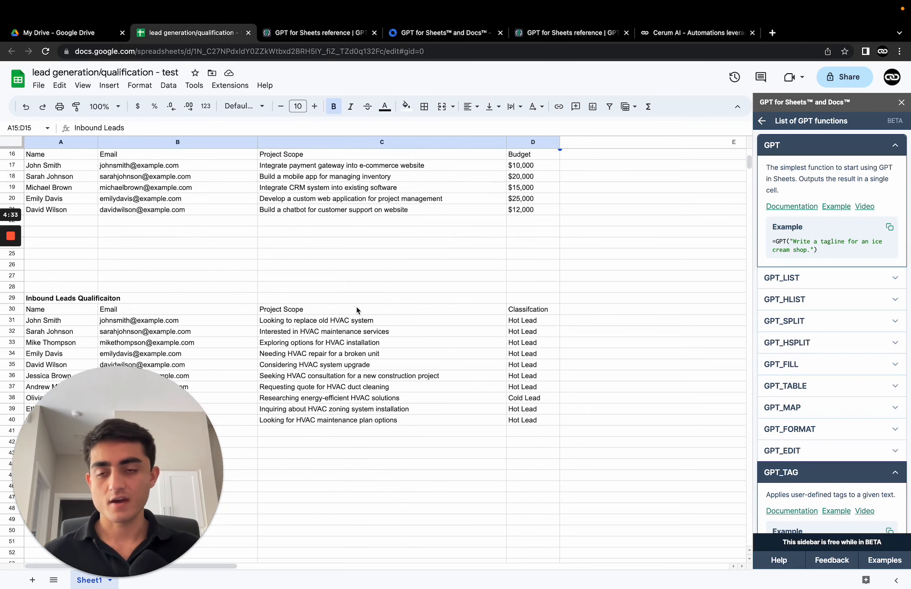
pyautogui.scroll(6, 342, 312)
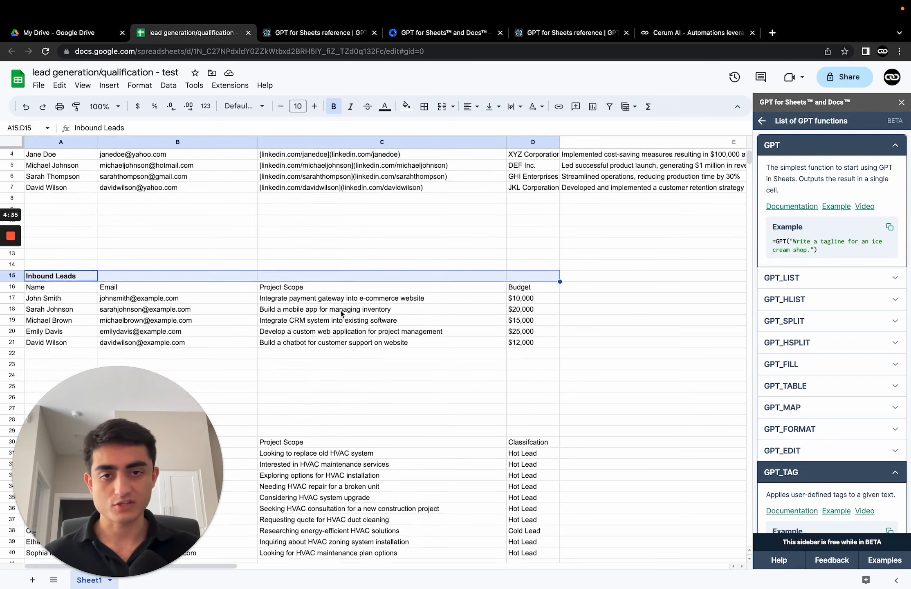
pyautogui.scroll(2, 341, 314)
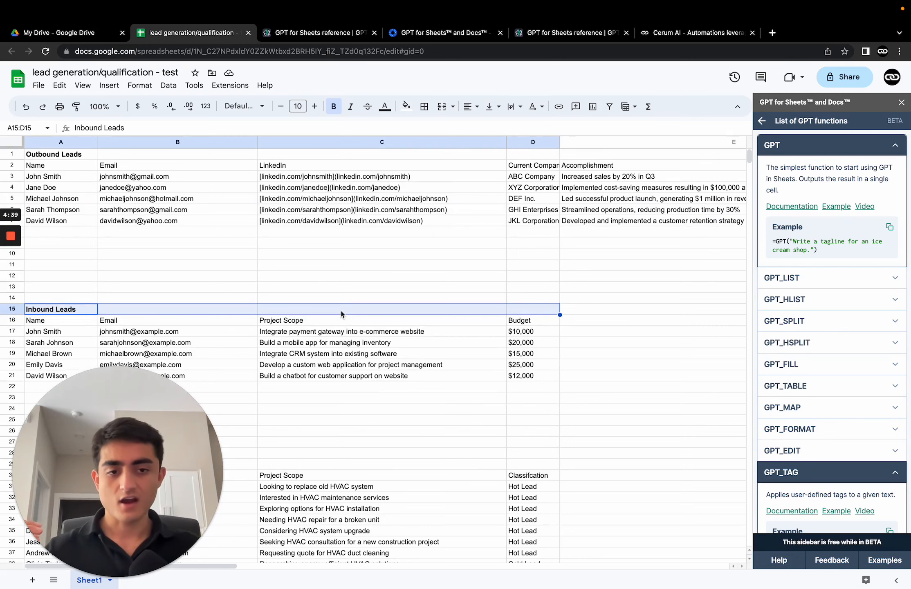
pyautogui.hscroll(3, 641, 258)
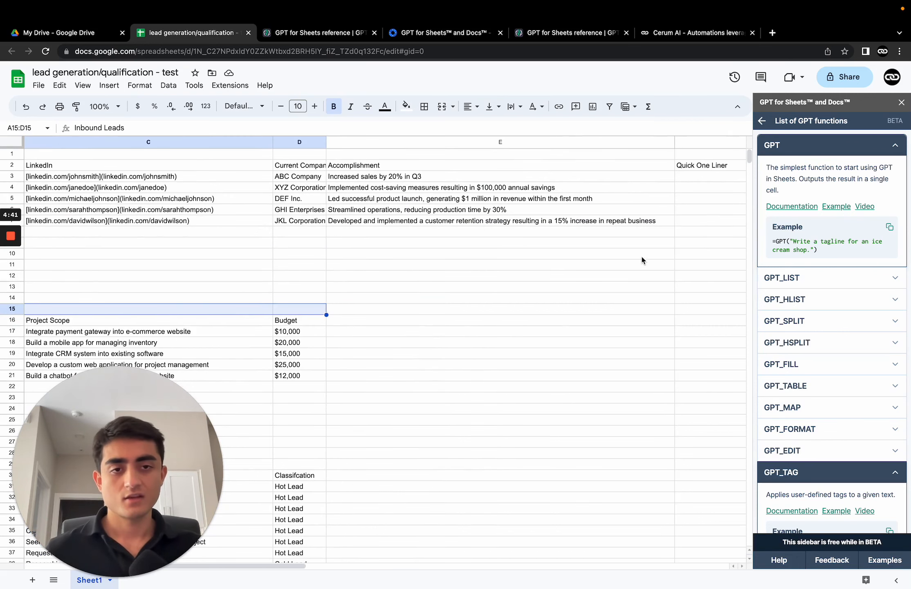
pyautogui.hscroll(-3, 644, 260)
pyautogui.moveTo(60, 154); pyautogui.dragTo(686, 211)
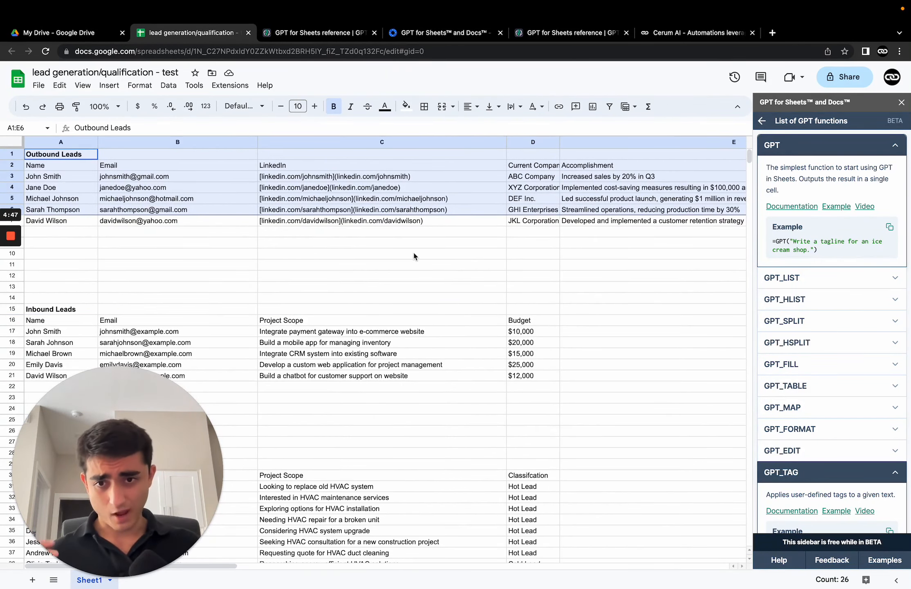
# Step: Scroll back and forth between the Outbound Leads data and the empty Quick One Liner column
pyautogui.hscroll(8, 439, 233)
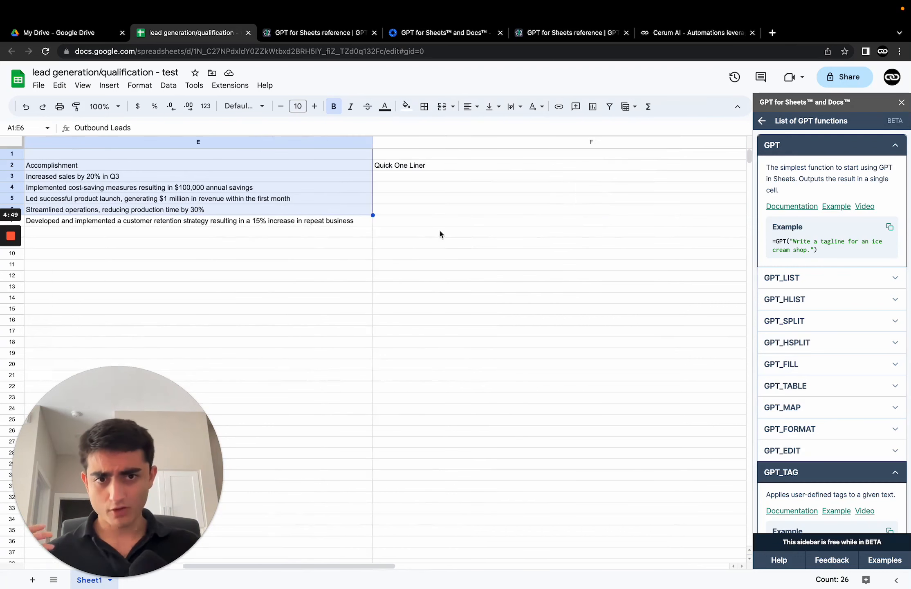
pyautogui.click(419, 179)
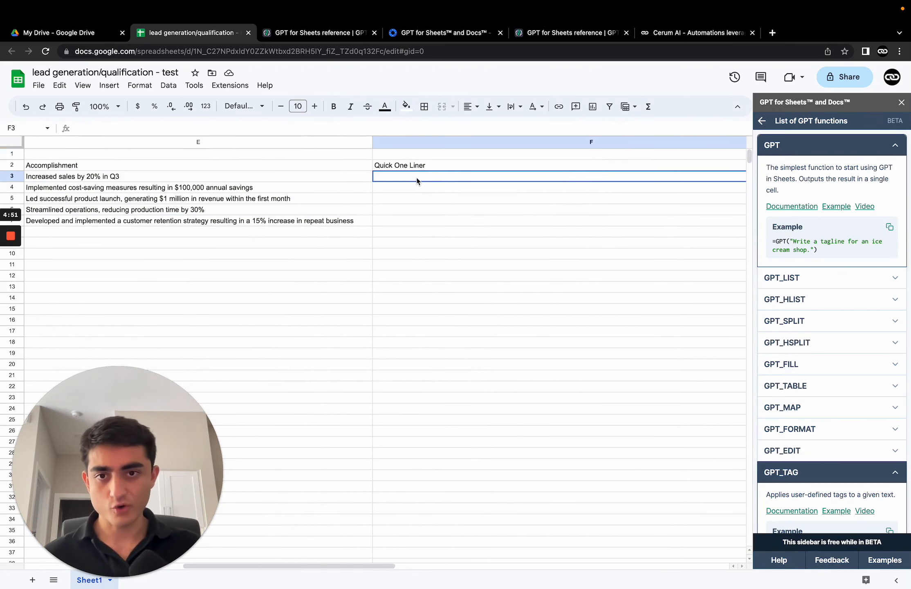
pyautogui.hscroll(-8, 418, 182)
pyautogui.hscroll(2, 416, 182)
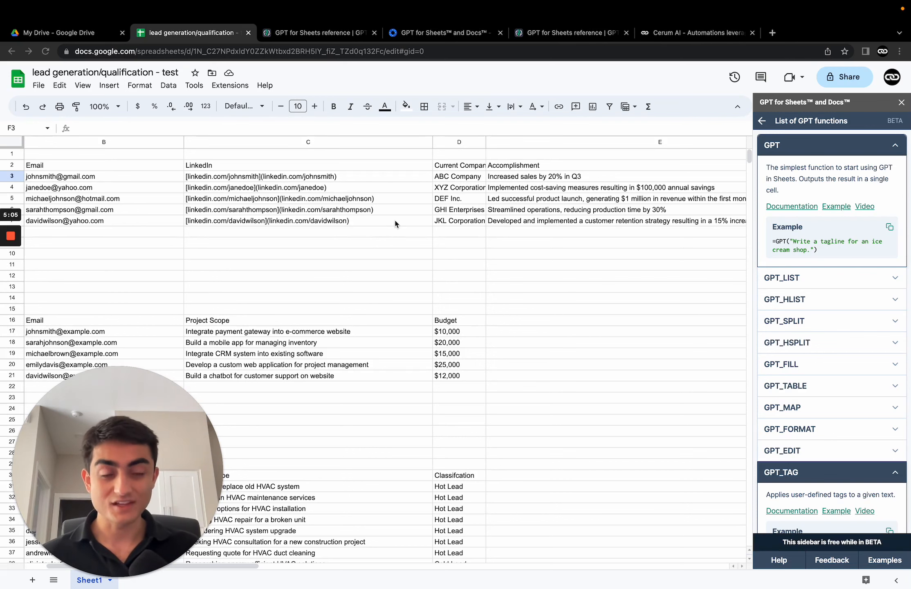
pyautogui.hscroll(10, 397, 220)
pyautogui.hscroll(-10, 409, 217)
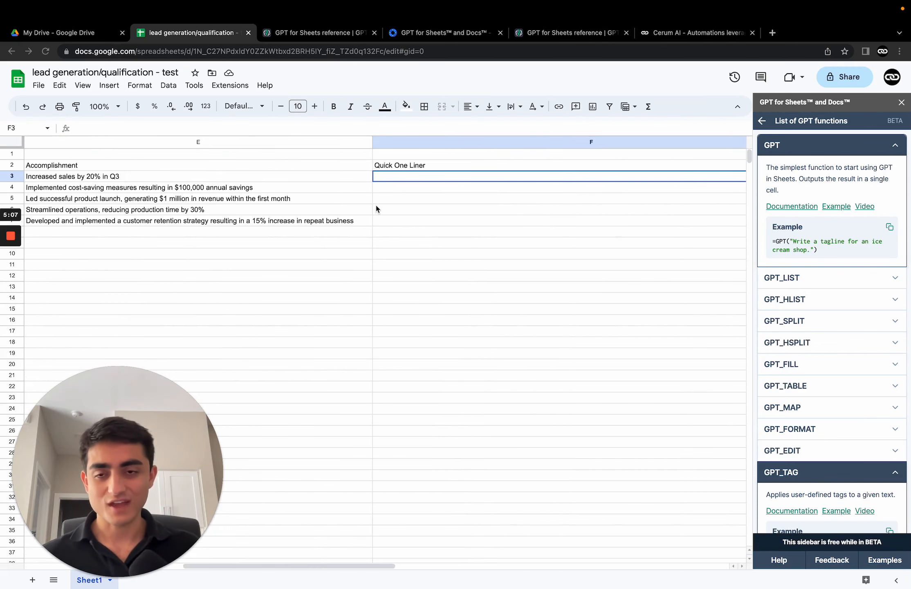
pyautogui.hscroll(-5, 376, 209)
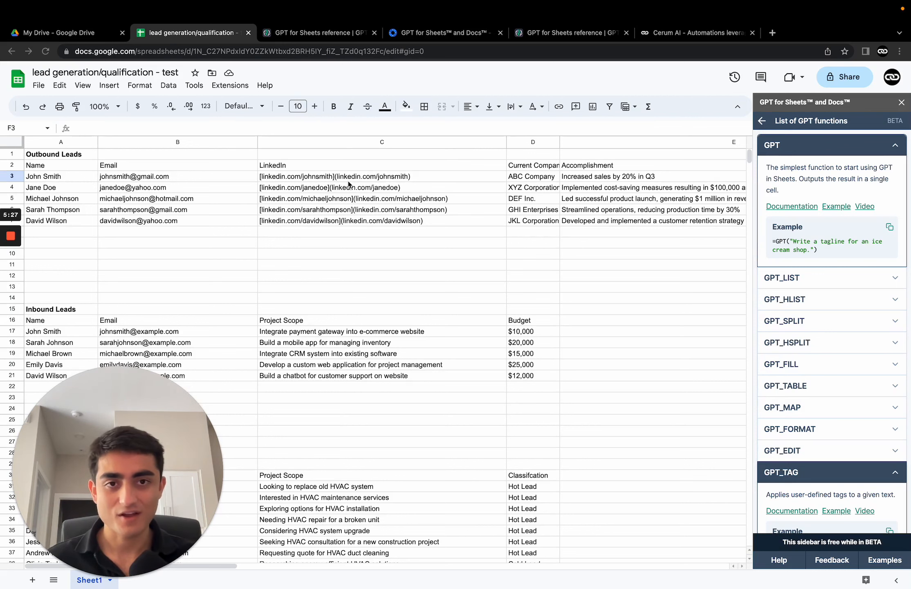
pyautogui.hscroll(2, 583, 205)
pyautogui.hscroll(-2, 449, 168)
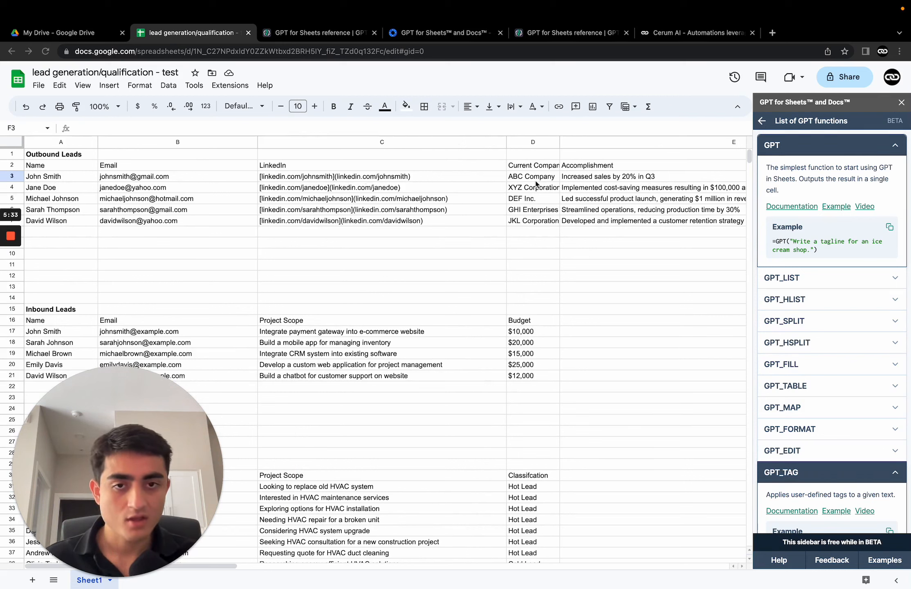
# Step: Auto-fit the Current Company column's width so full company names show, and inspect the Accomplishment cells
pyautogui.doubleClick(560, 142)
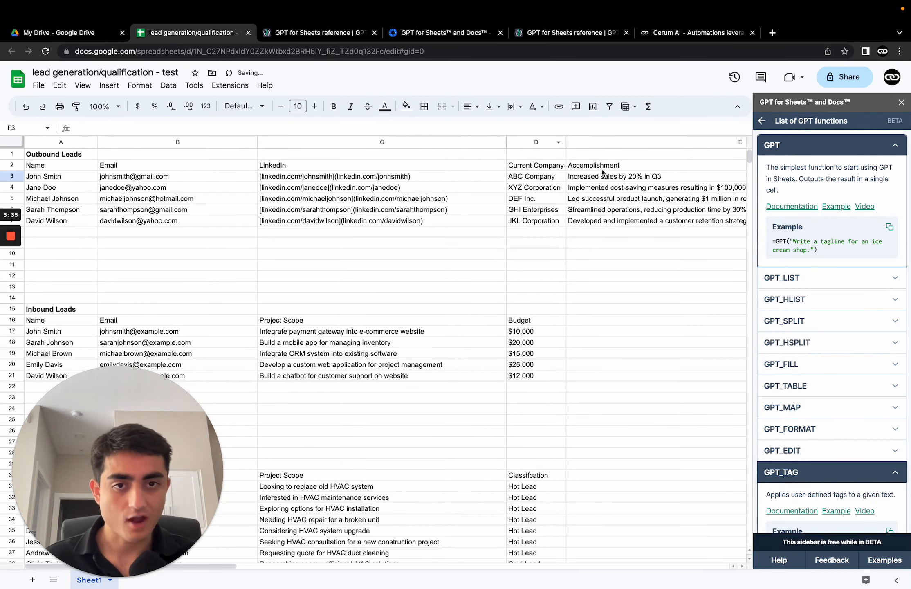
pyautogui.click(647, 169)
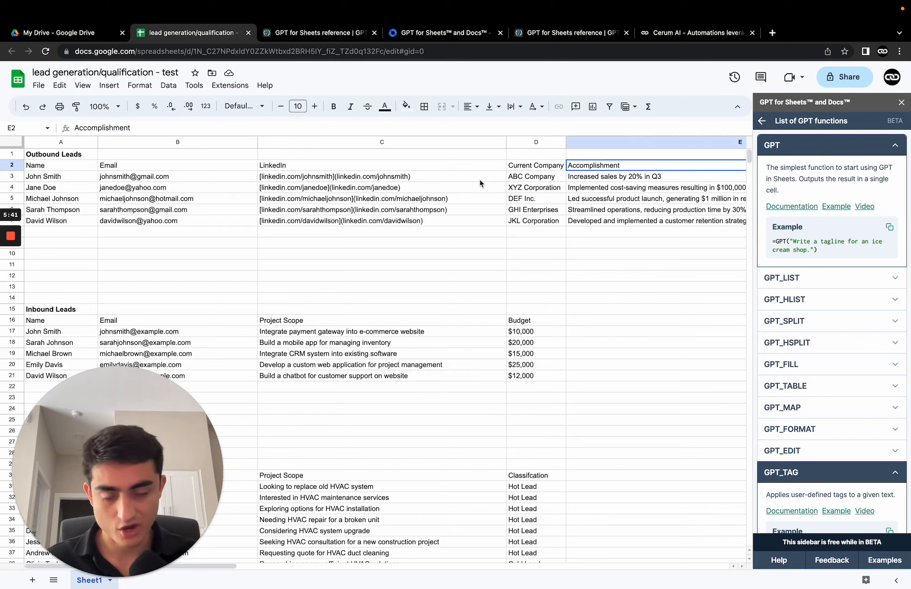
pyautogui.hscroll(2, 689, 189)
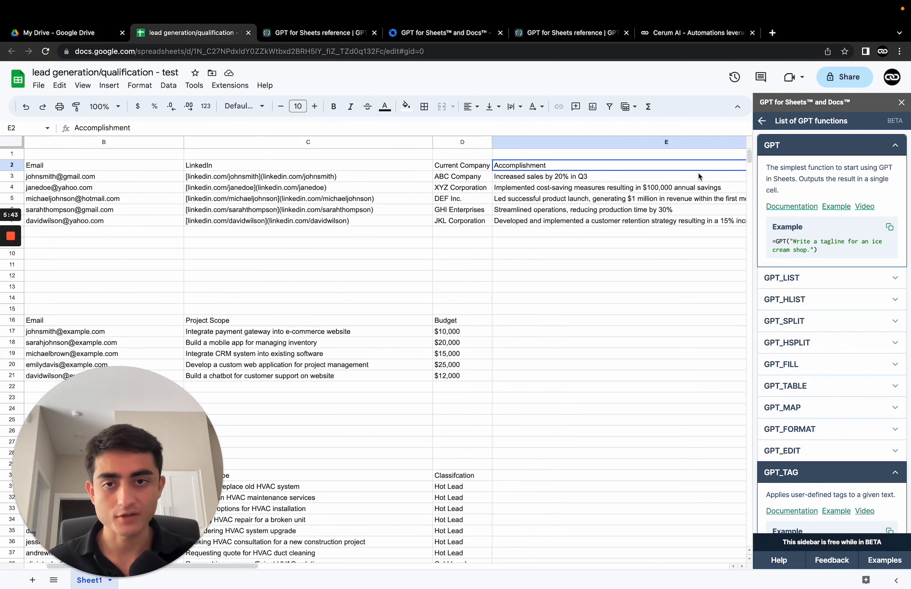
pyautogui.hscroll(-2, 698, 176)
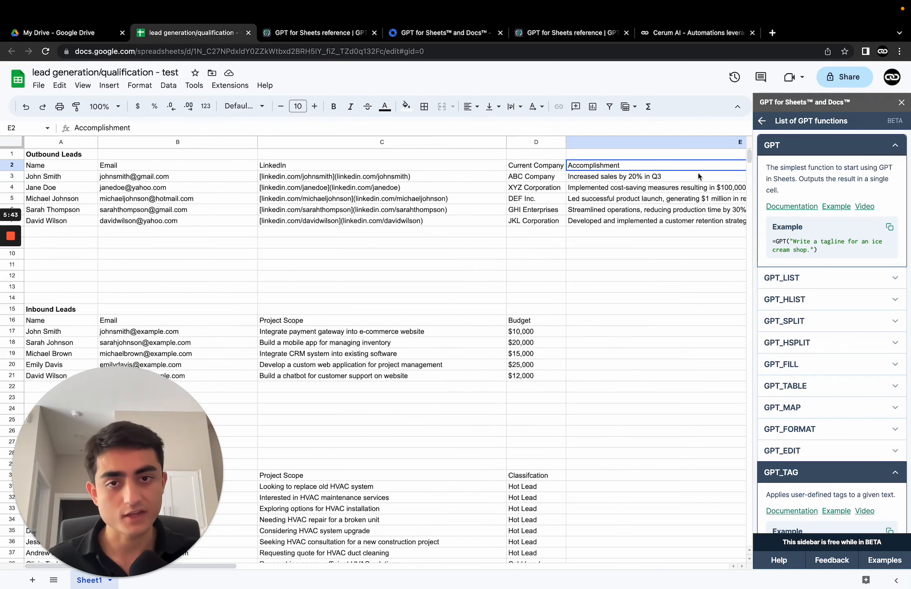
pyautogui.click(642, 177)
pyautogui.click(640, 191)
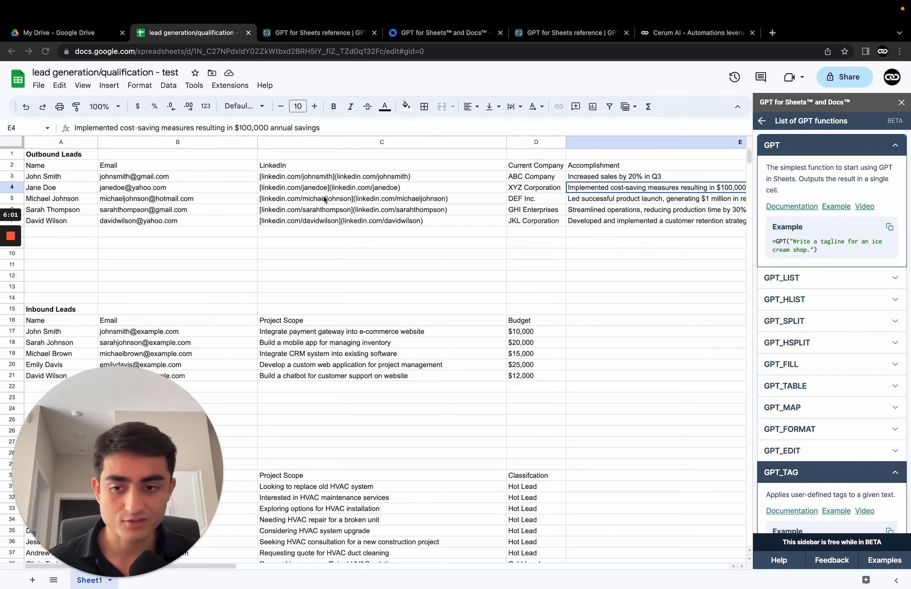
pyautogui.hscroll(5, 403, 163)
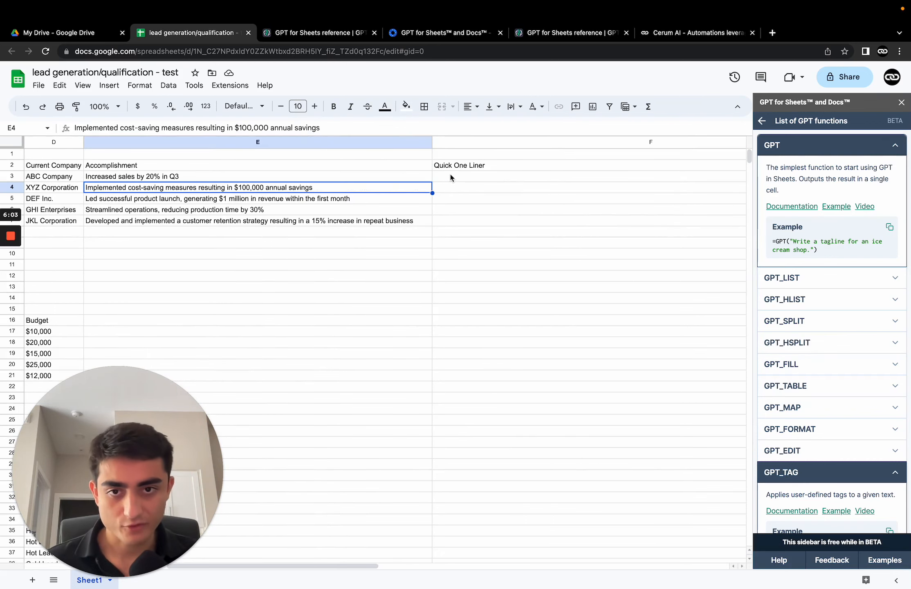
pyautogui.click(469, 177)
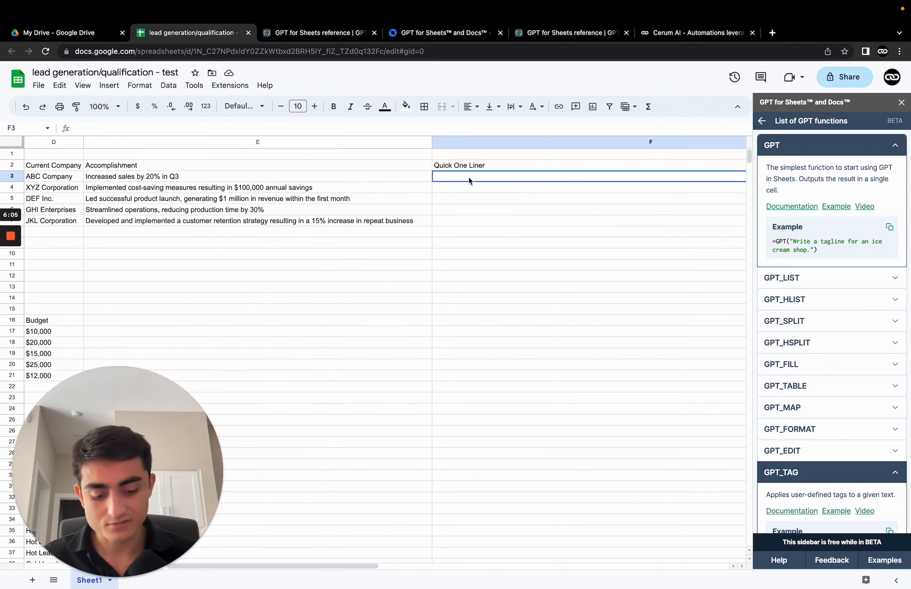
pyautogui.write('=')
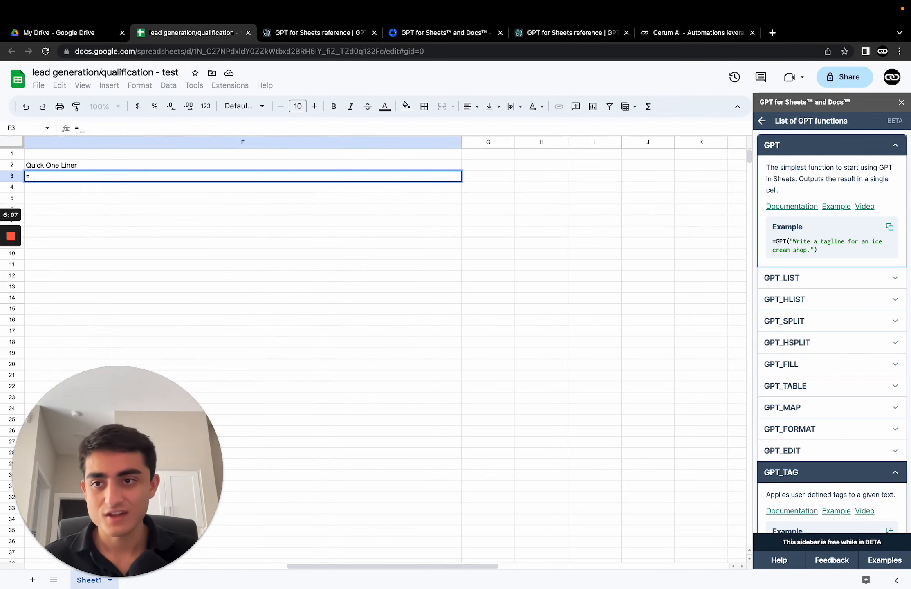
pyautogui.write('gpt')
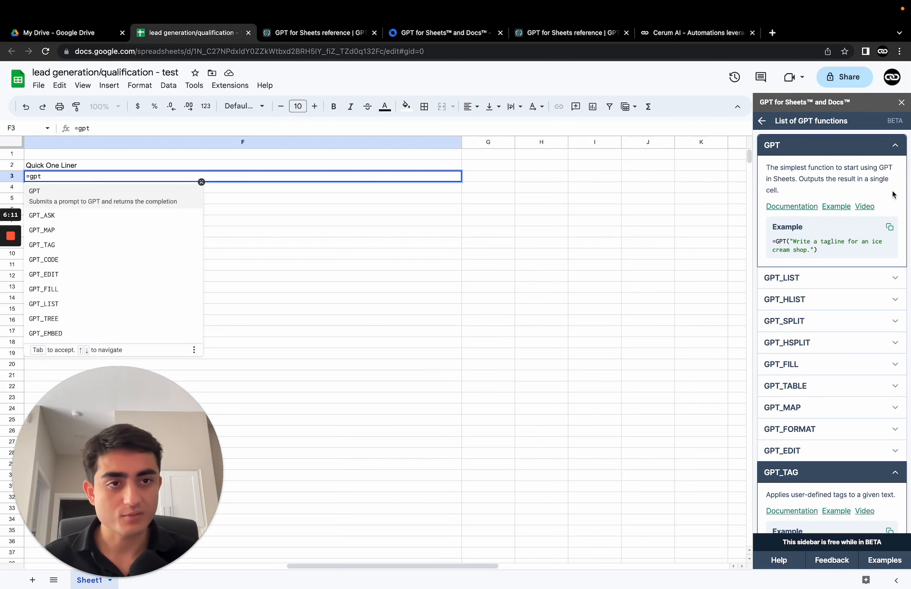
# Step: Collapse the GPT_TAG entry and re-expand the GPT entry in the GPT functions sidebar
pyautogui.click(894, 148)
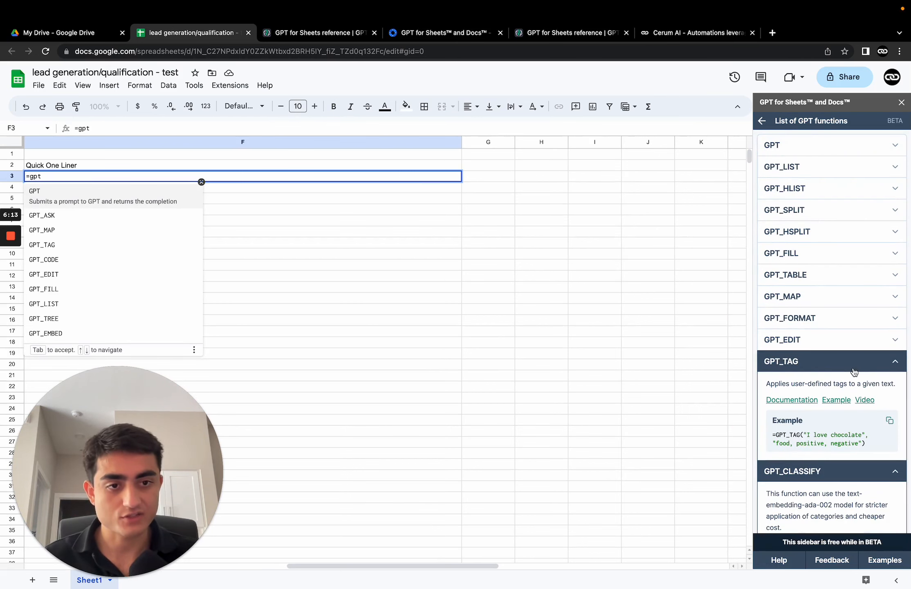
pyautogui.click(895, 367)
pyautogui.click(797, 149)
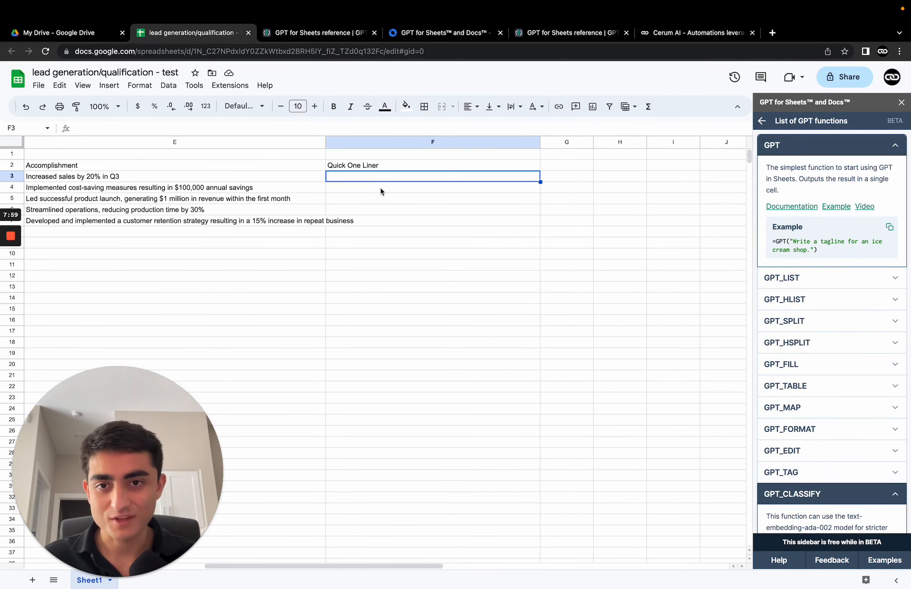
# Step: Start a formula in cell F3 by choosing the GPT function from the formula suggestions
pyautogui.click(380, 188)
pyautogui.click(389, 176)
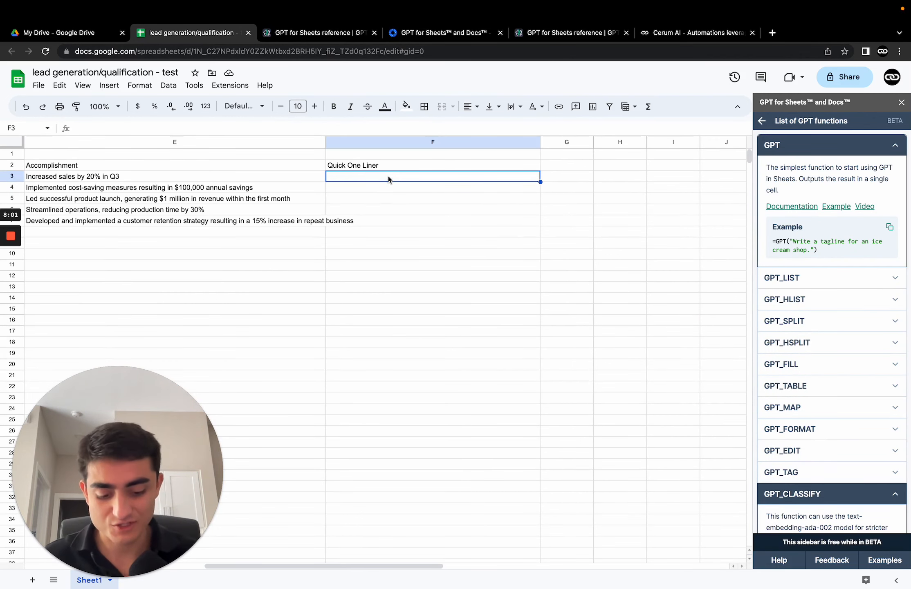
pyautogui.write('=gpt')
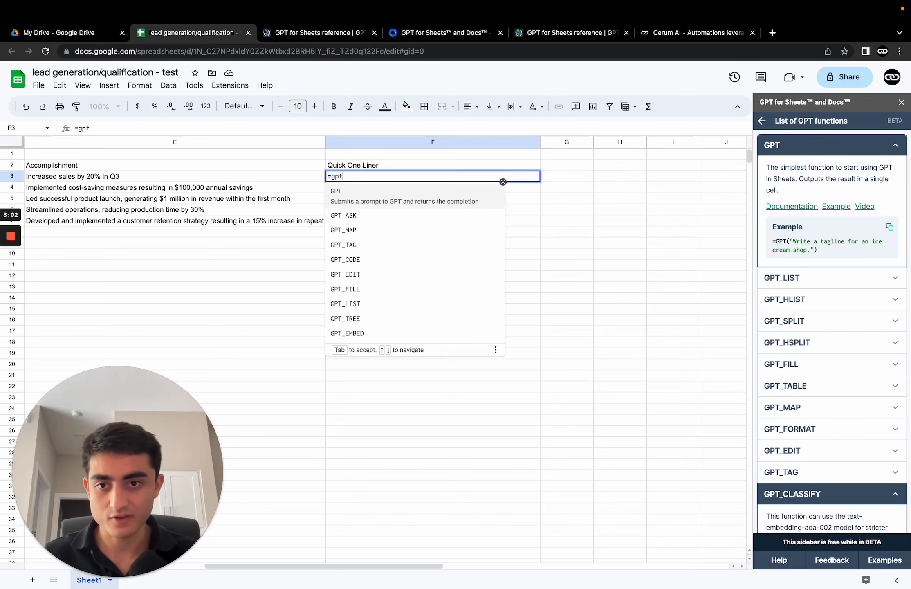
pyautogui.press('Down')
pyautogui.press('Down')
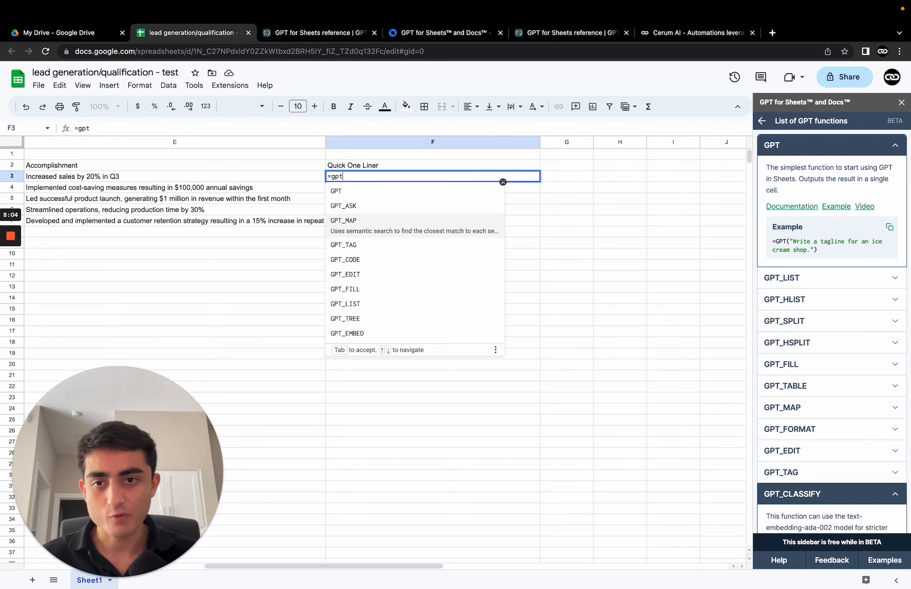
pyautogui.press('Up')
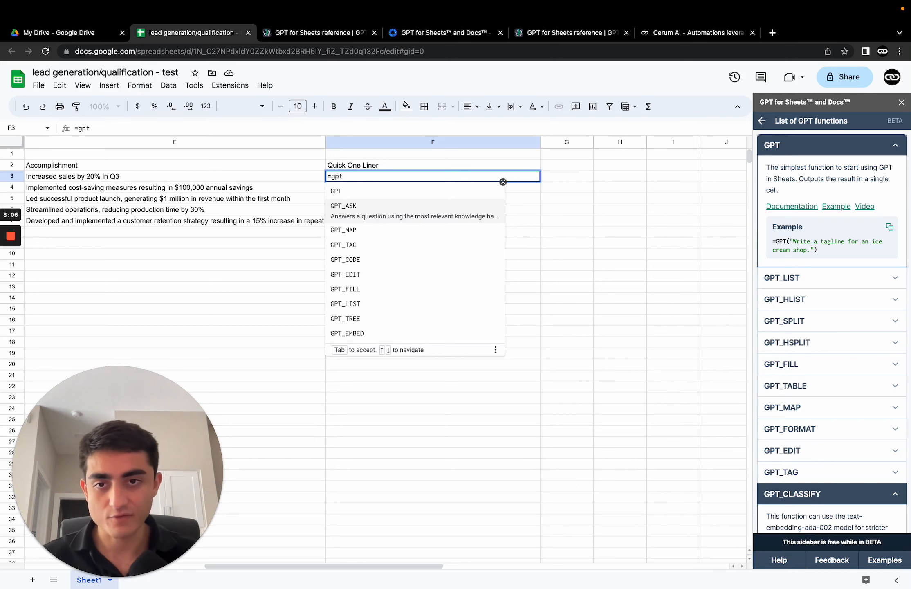
pyautogui.press('Up')
pyautogui.press('Tab')
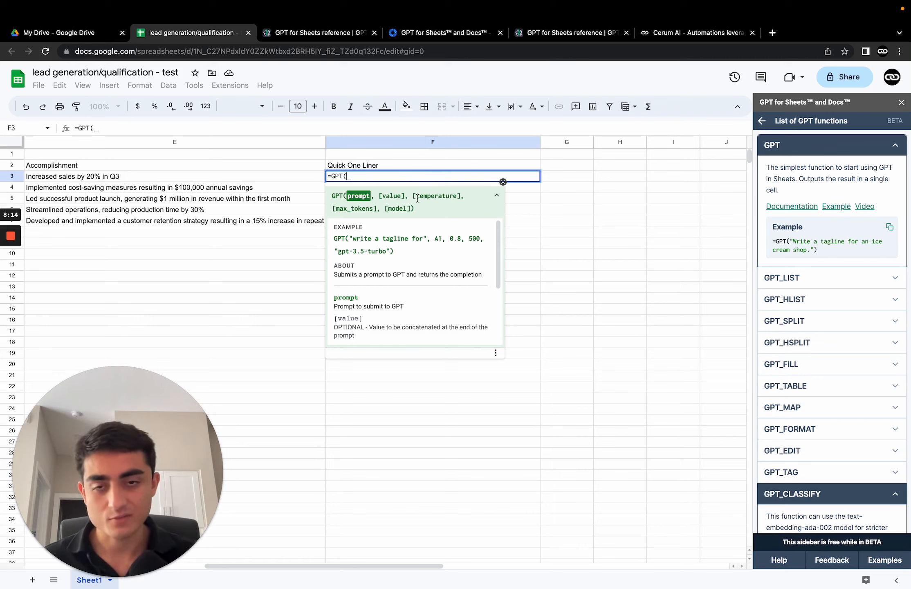
# Step: In F3, write the GPT prompt "Help me create a quick one-liner for an email cold outreach system, make it personal and funny"
pyautogui.scroll(-3, 421, 252)
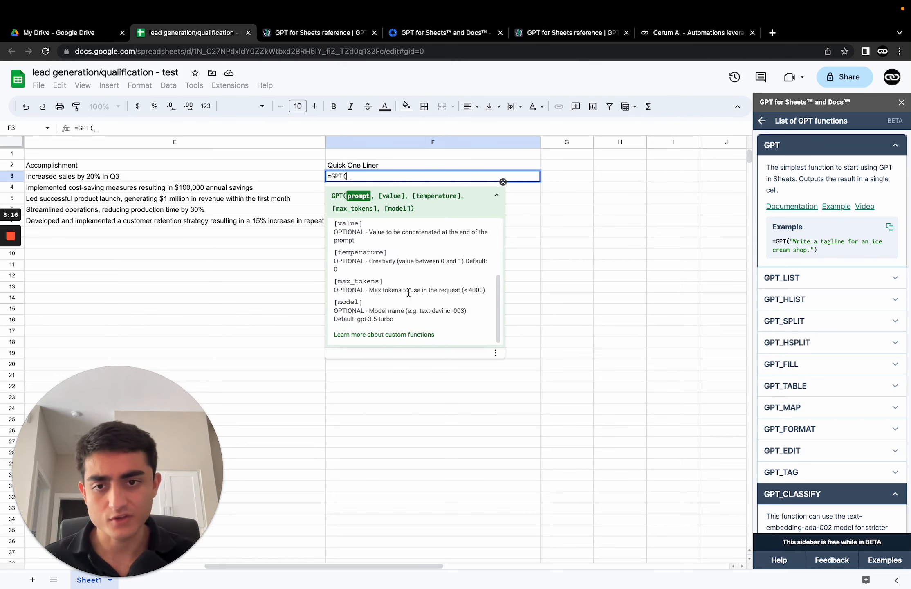
pyautogui.scroll(-5, 419, 249)
pyautogui.scroll(1, 424, 286)
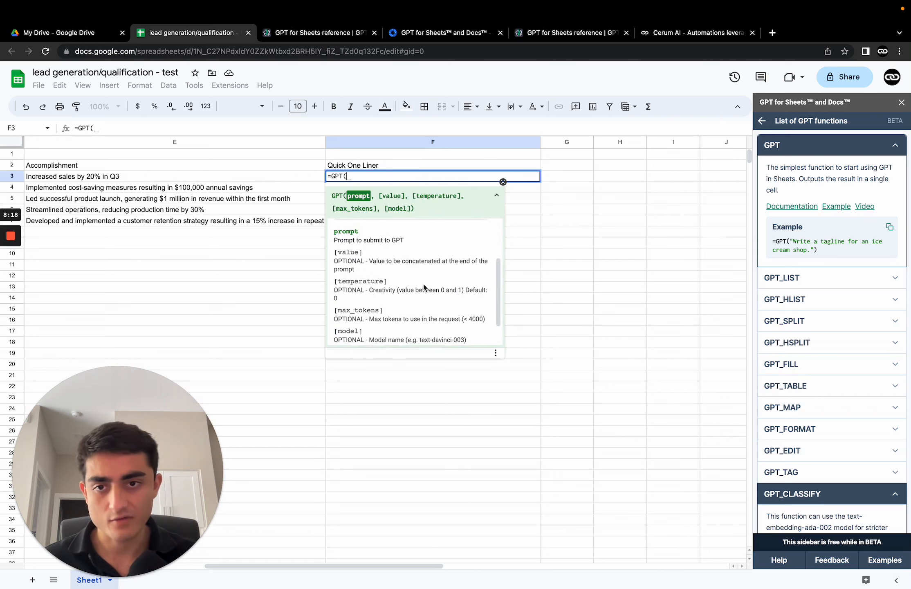
pyautogui.scroll(3, 425, 286)
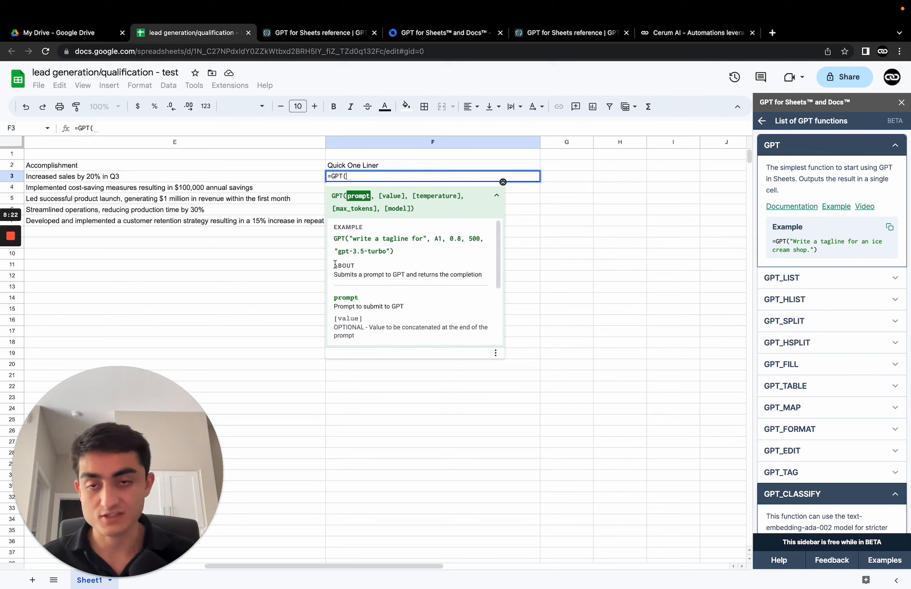
pyautogui.write('"')
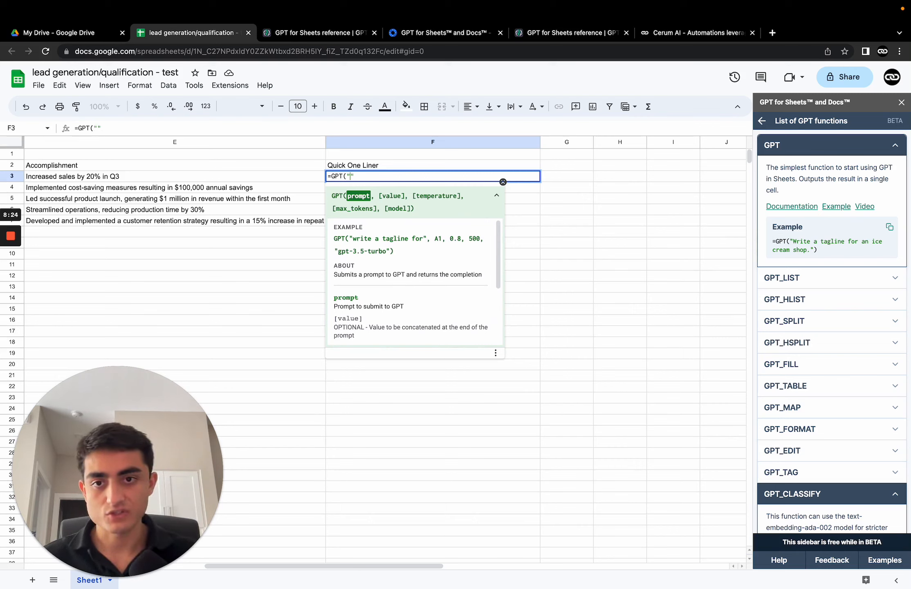
pyautogui.write('Help')
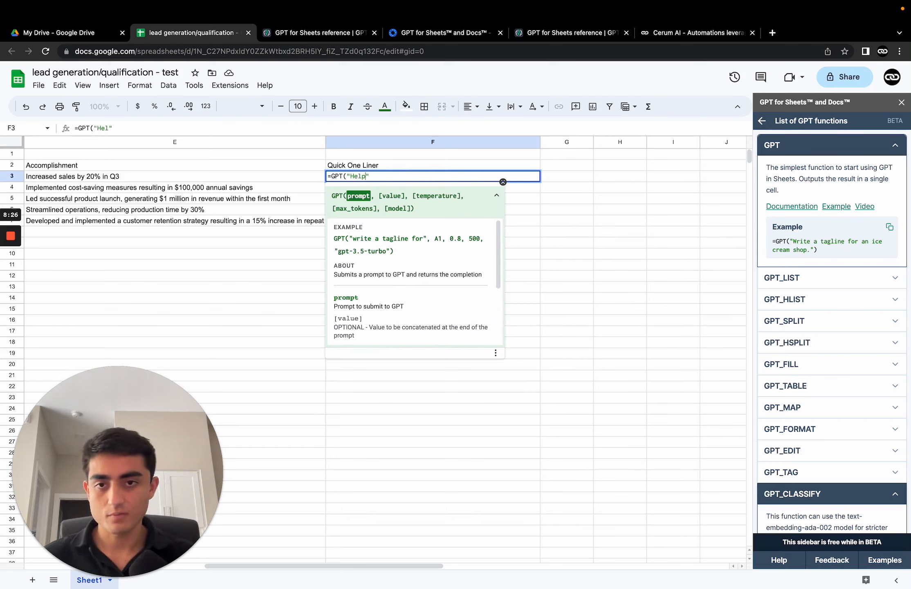
pyautogui.write(' me create a quick one-liner for an email ')
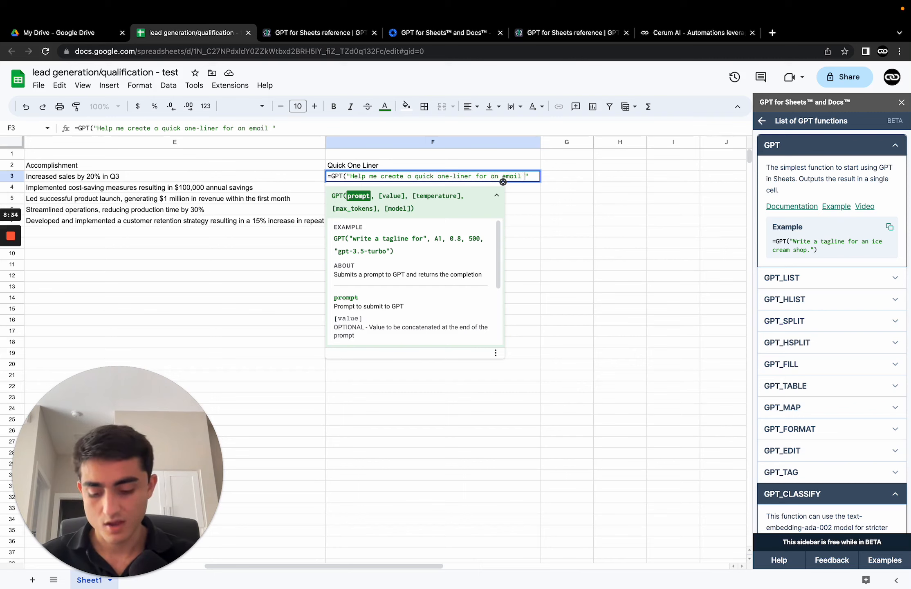
pyautogui.write('cold outreach ')
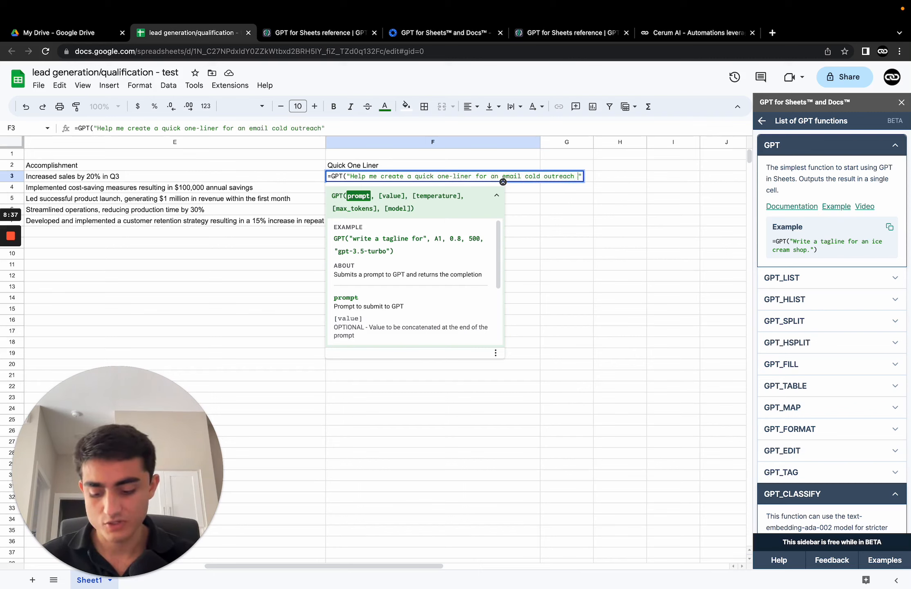
pyautogui.write('system')
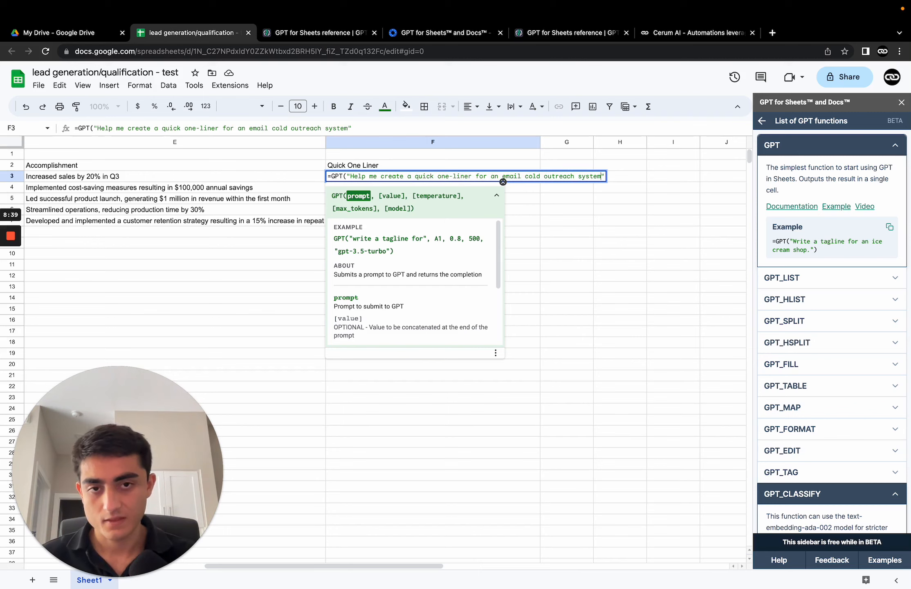
pyautogui.write(' a')
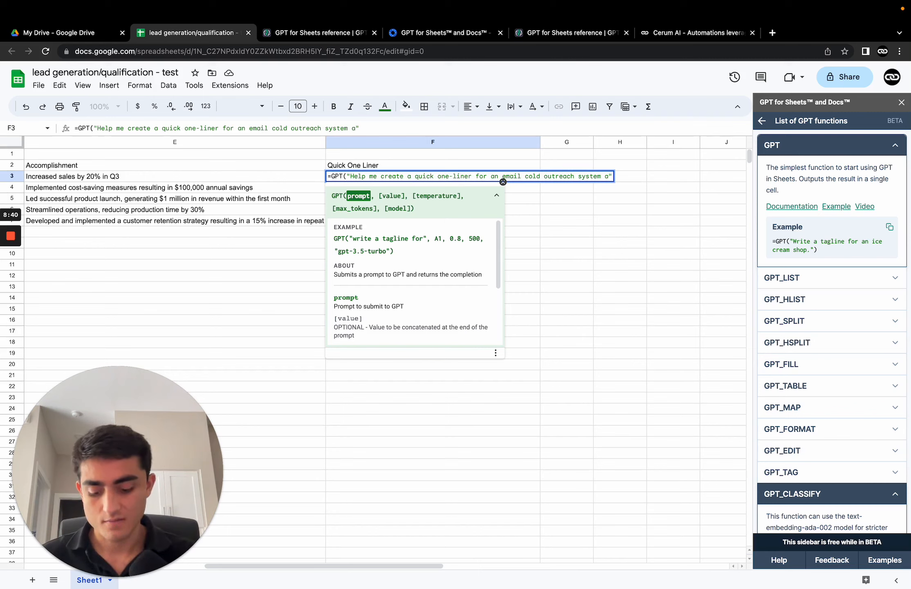
pyautogui.press('BackSpace')
pyautogui.write(', make it perso')
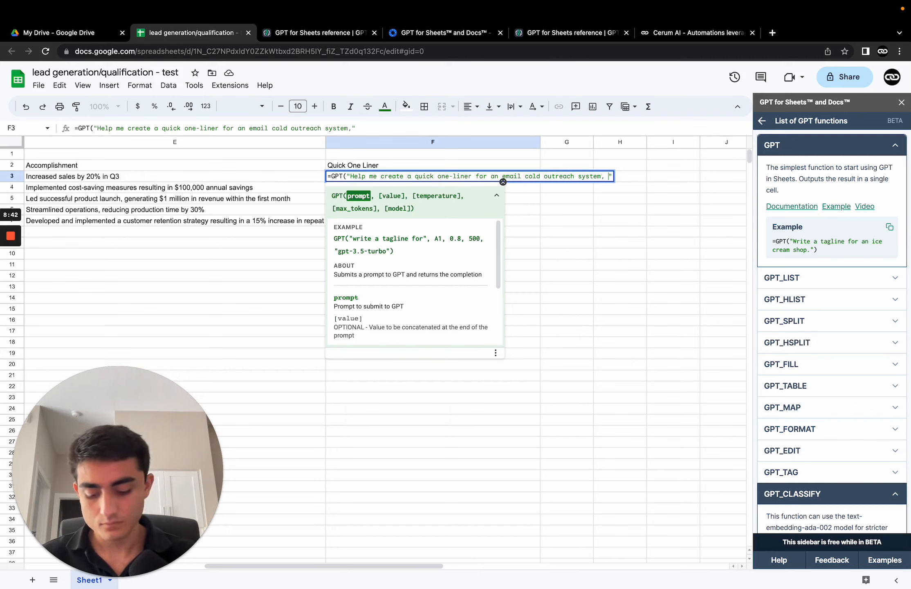
pyautogui.write('nal and funny"')
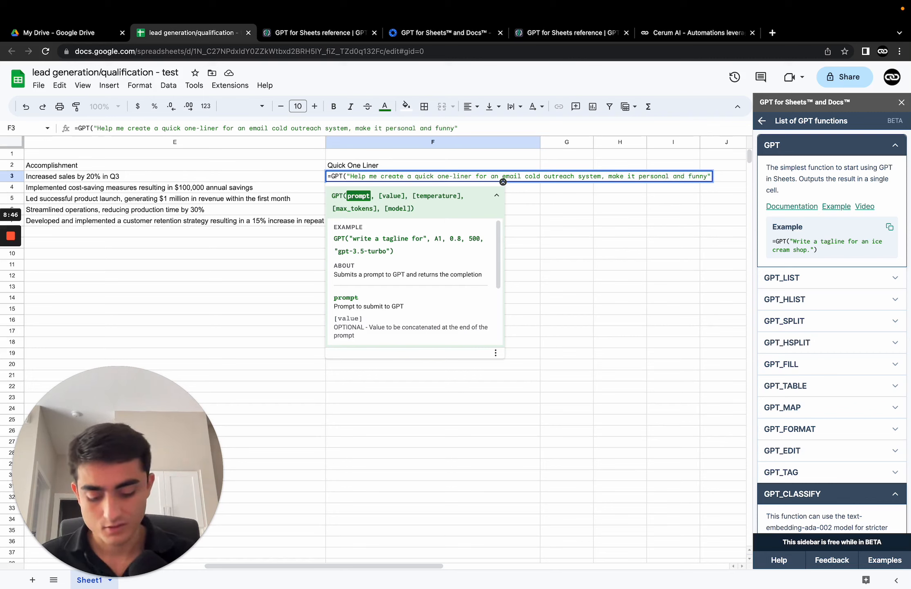
pyautogui.write(',')
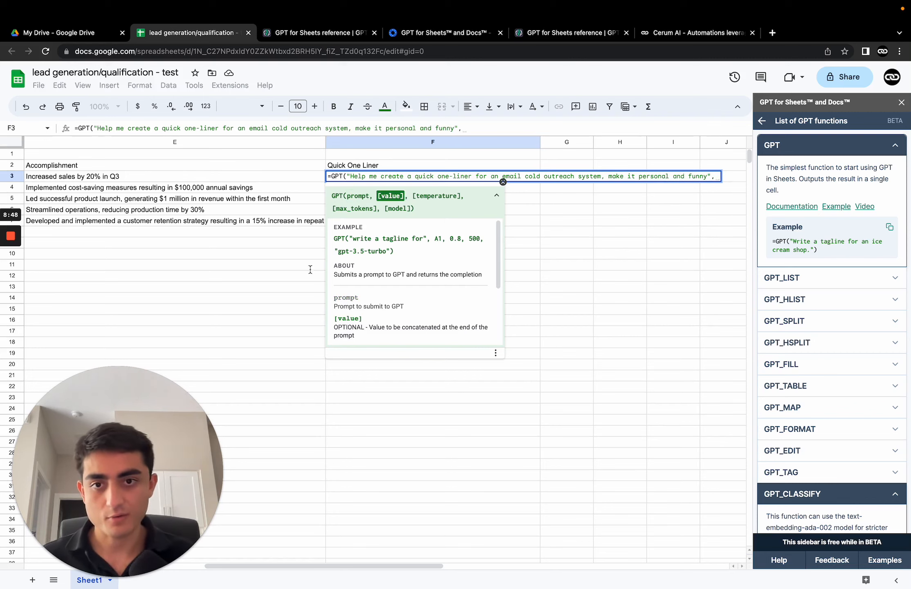
# Step: Add cell E3 as the value argument and enter the formula in F3
pyautogui.click(112, 180)
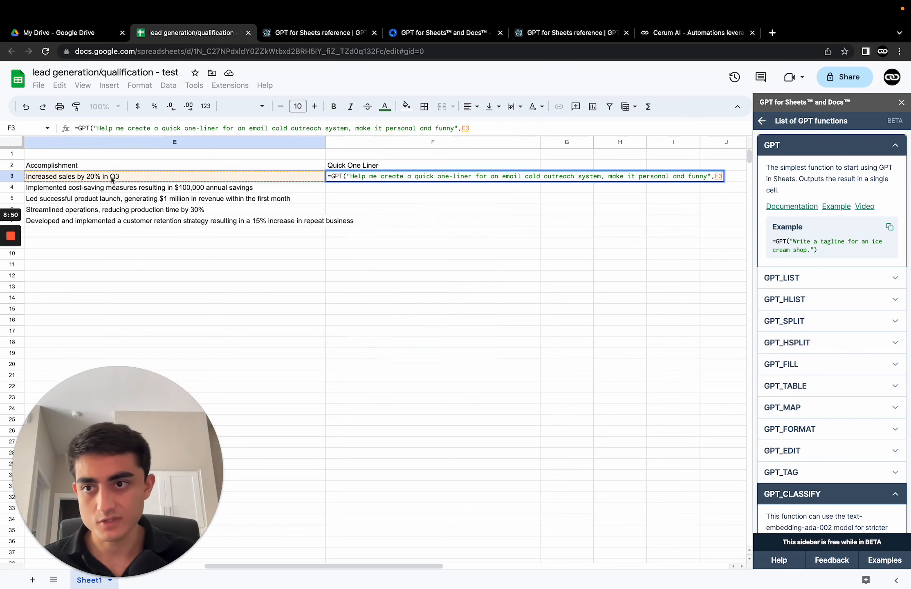
pyautogui.click(522, 128)
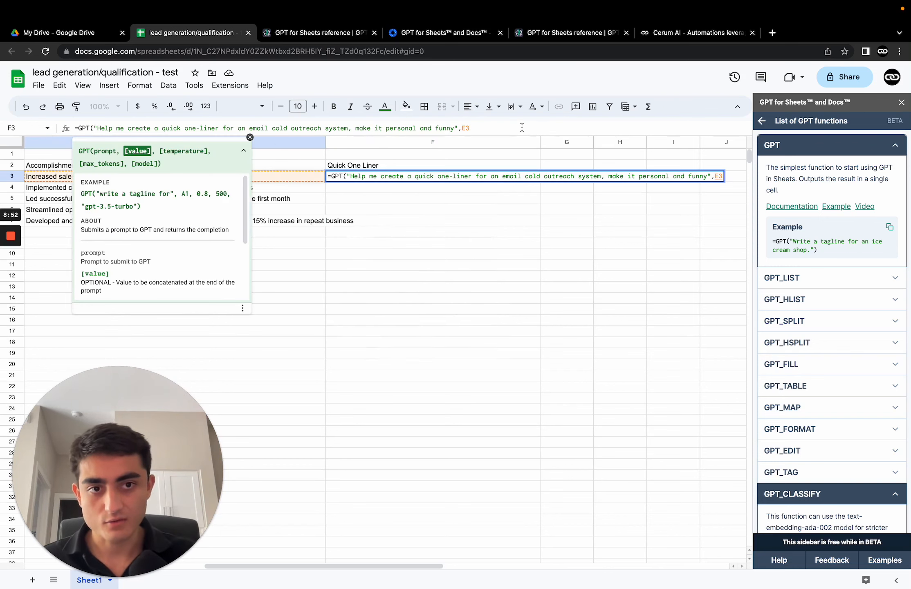
pyautogui.press('Return')
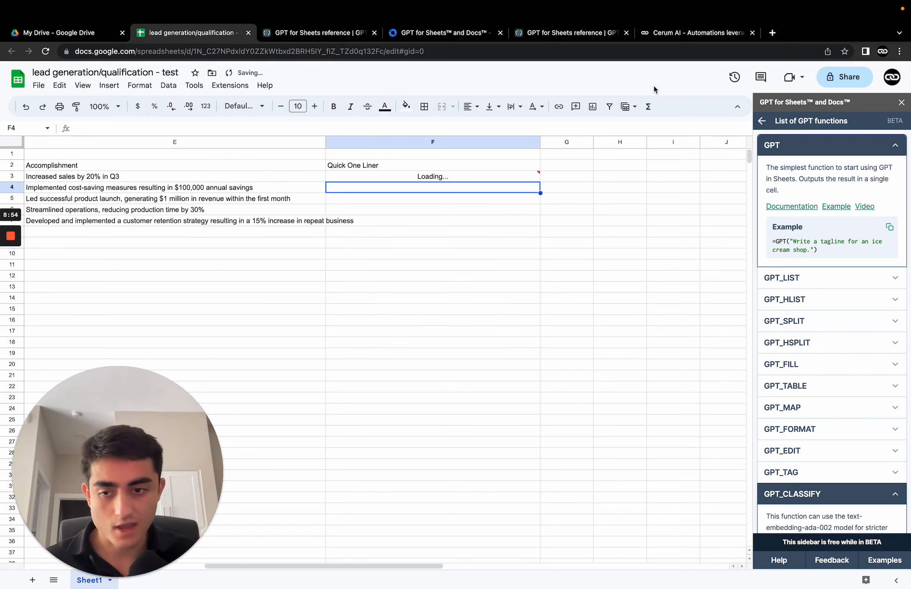
# Step: Fill the F3 formula down through F7 for the other outbound leads
pyautogui.moveTo(483, 177)
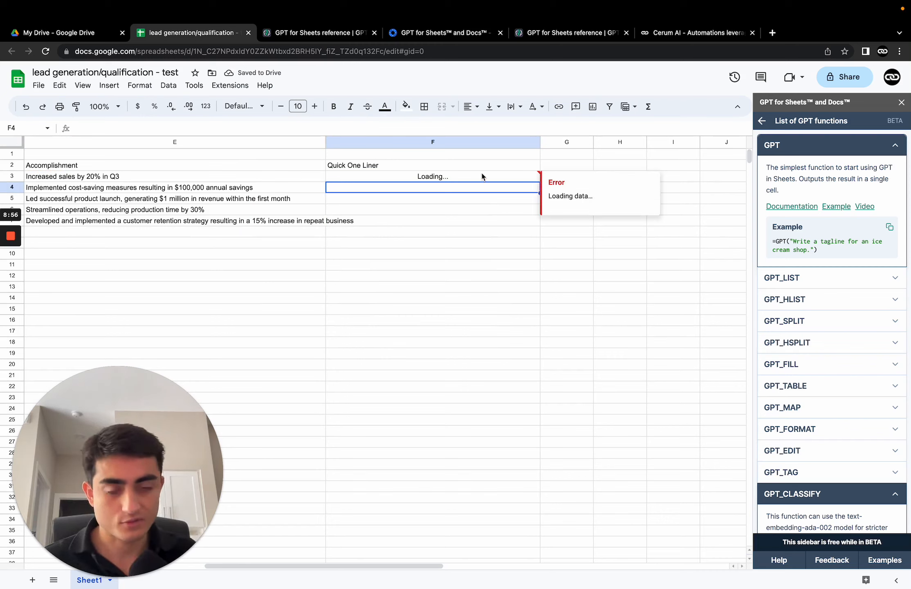
pyautogui.click(376, 201)
pyautogui.click(399, 177)
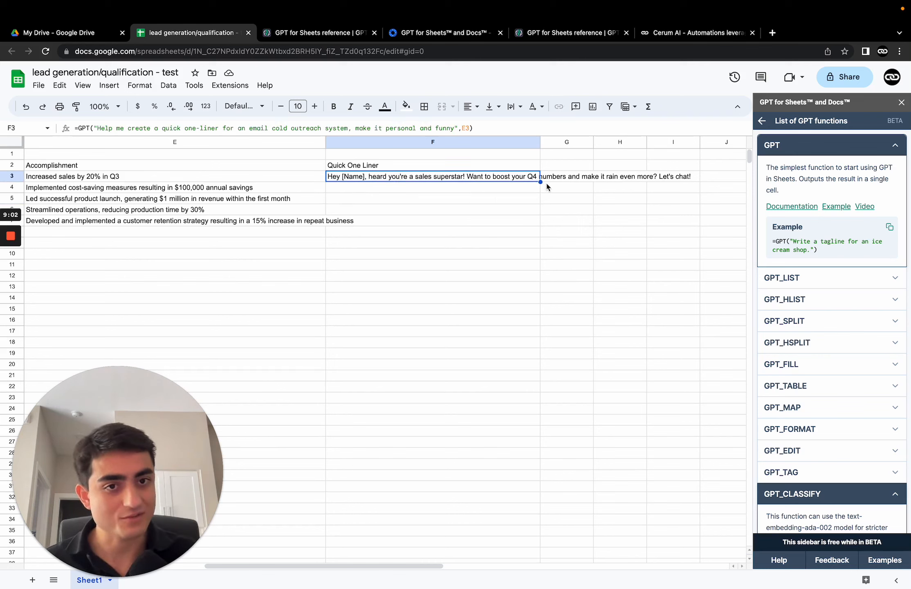
pyautogui.moveTo(540, 182); pyautogui.dragTo(533, 224)
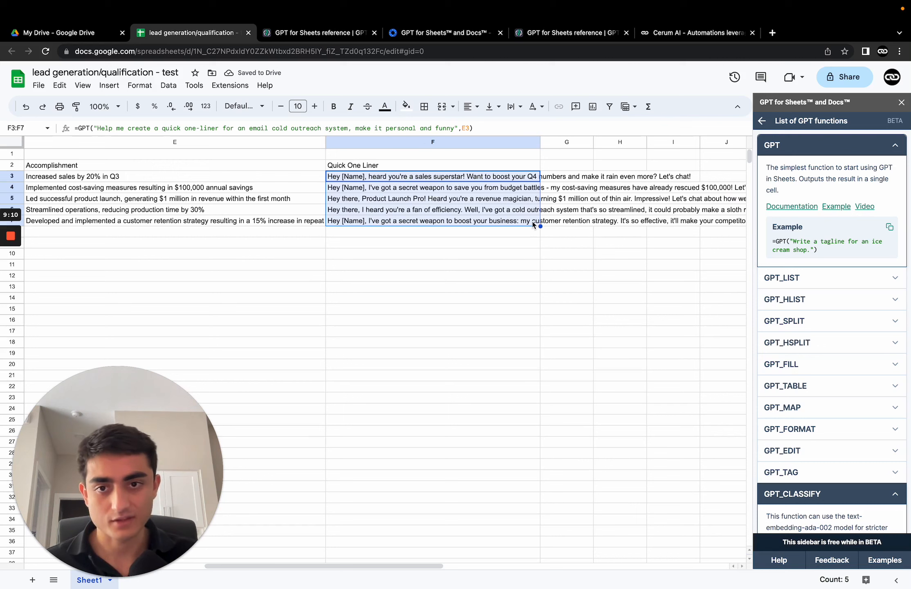
# Step: Review the generated one-liners in the Quick One Liner column and the formula in F4
pyautogui.click(561, 234)
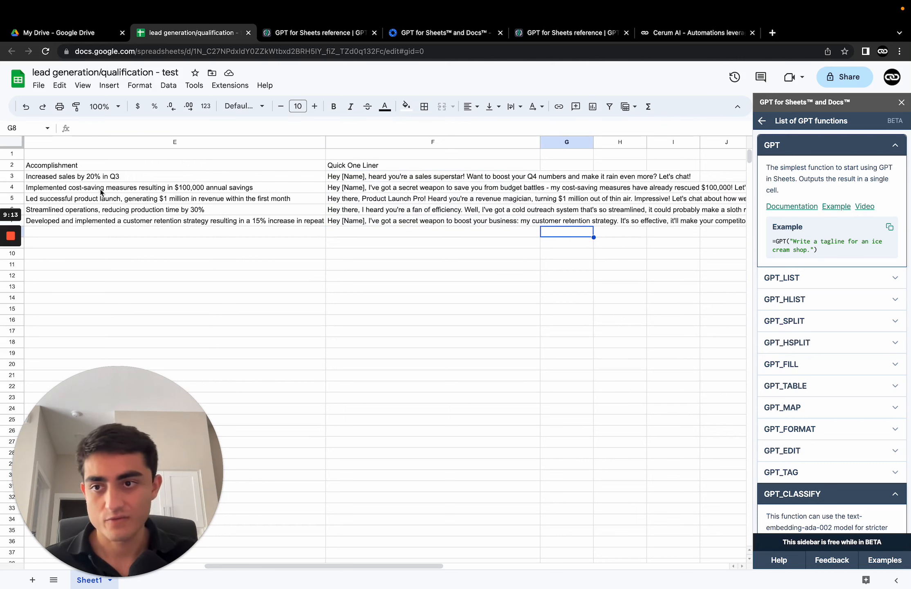
pyautogui.click(84, 190)
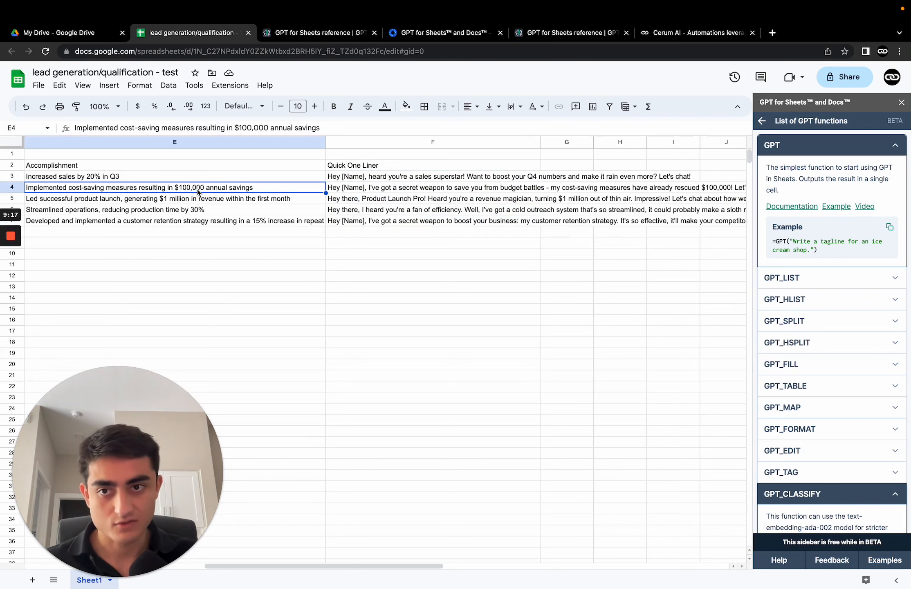
pyautogui.hscroll(5, 442, 197)
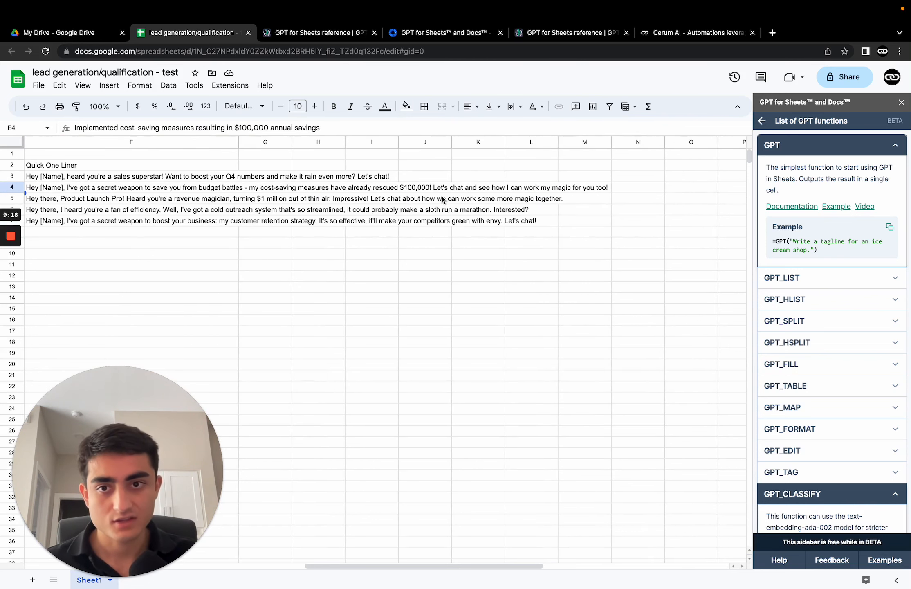
pyautogui.click(386, 192)
pyautogui.click(123, 190)
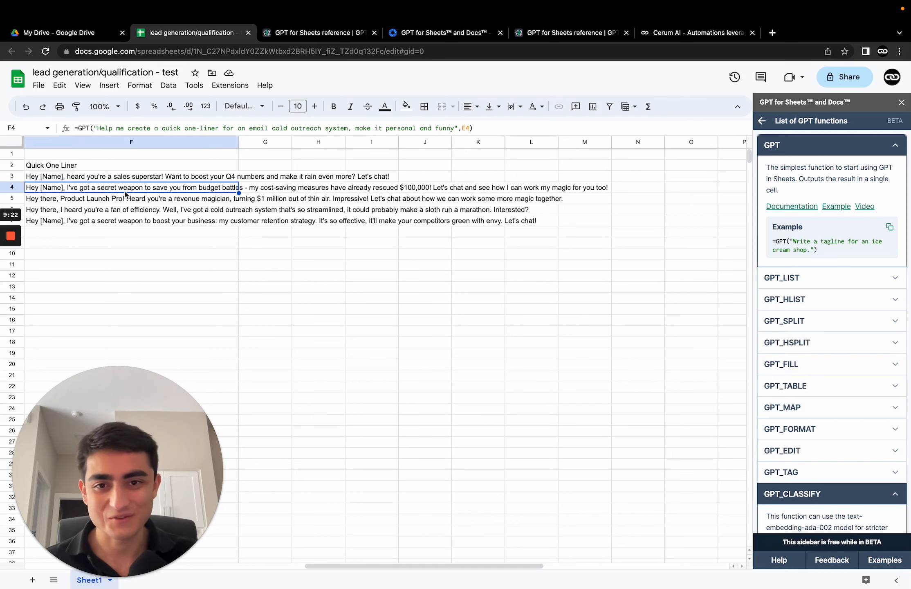
pyautogui.hscroll(-5, 449, 187)
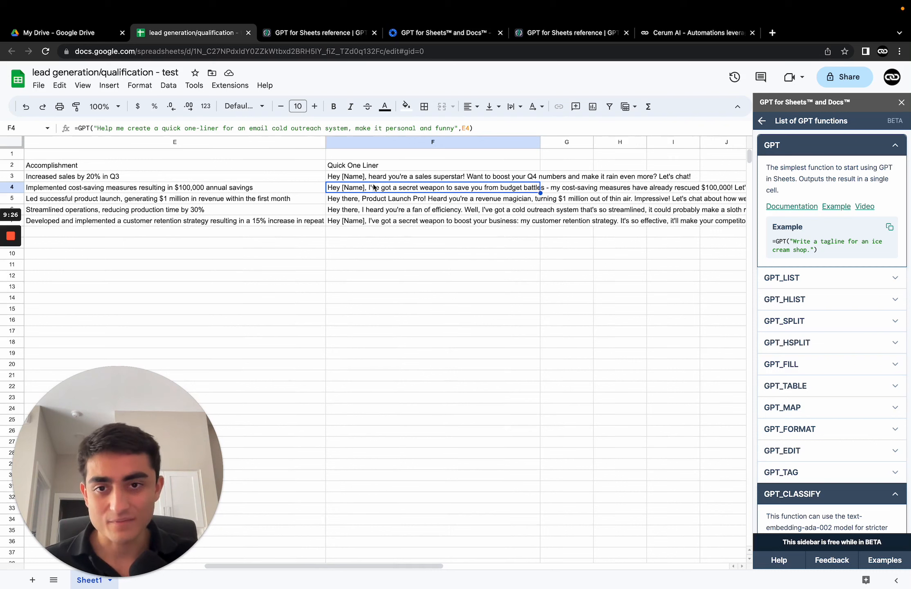
pyautogui.moveTo(358, 177); pyautogui.dragTo(358, 224)
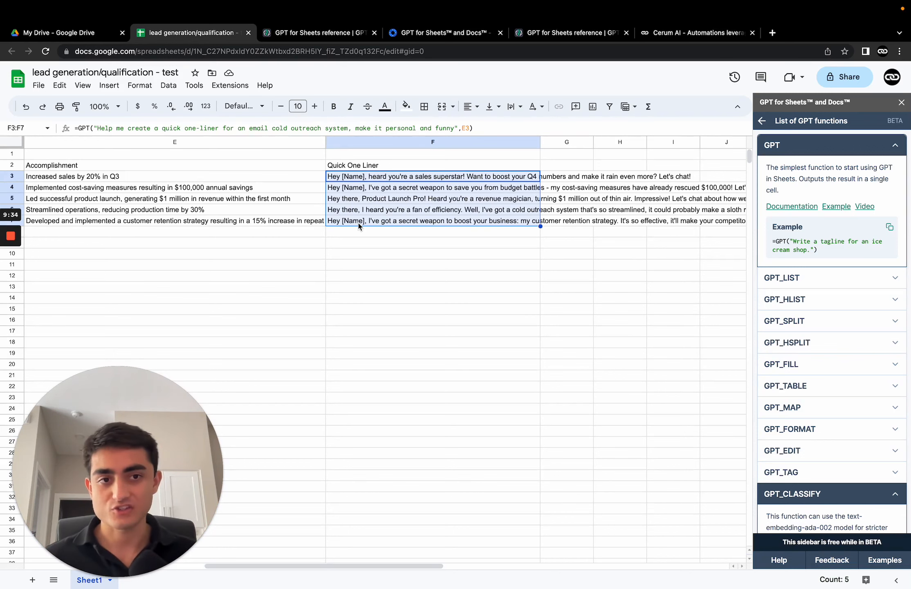
pyautogui.scroll(-1, 498, 289)
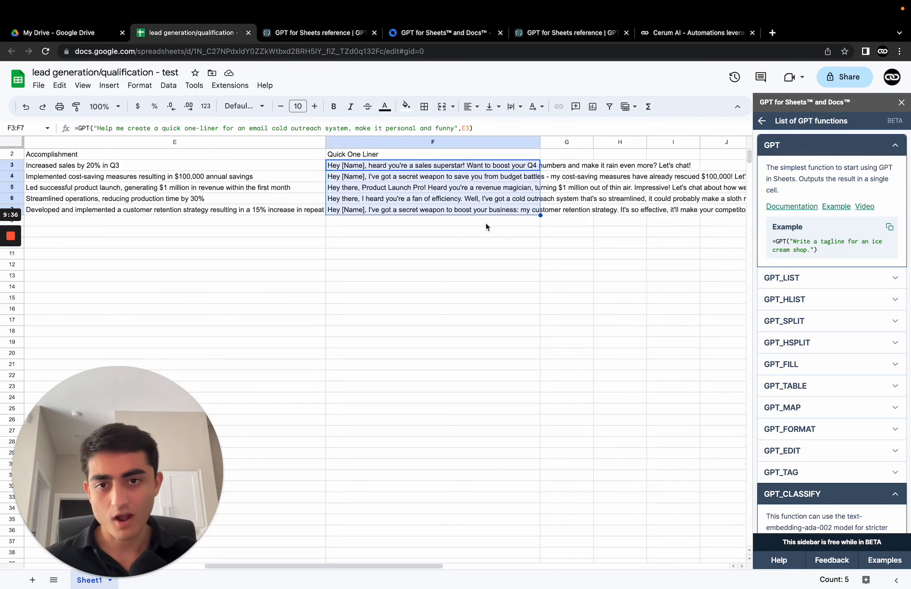
pyautogui.hscroll(-5, 486, 227)
pyautogui.scroll(1, 536, 303)
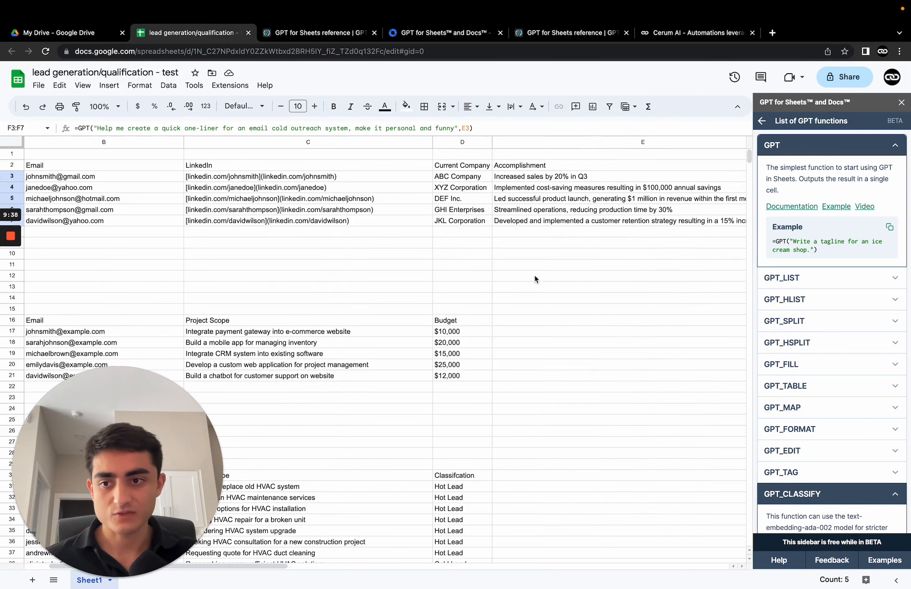
pyautogui.hscroll(-1, 534, 273)
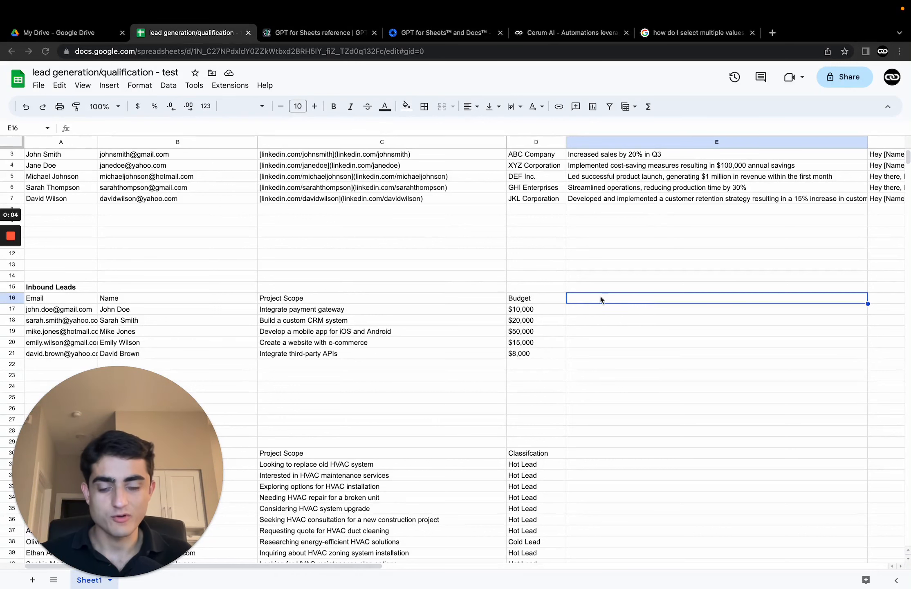
# Step: In E17, start a GPT formula with the prompt "Help me generate a response to an inbound for my software development agency."
pyautogui.scroll(2, 586, 268)
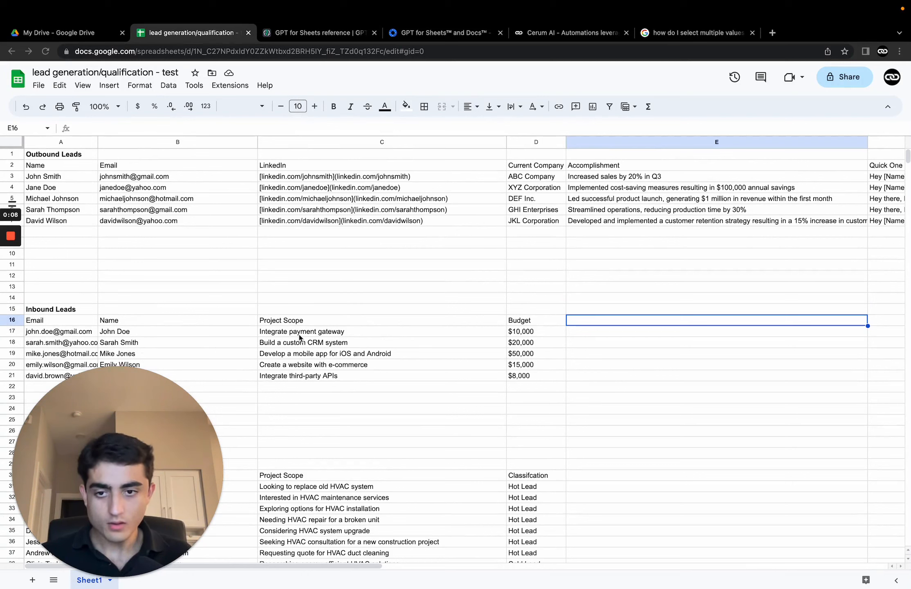
pyautogui.click(345, 335)
pyautogui.moveTo(119, 332); pyautogui.dragTo(324, 334)
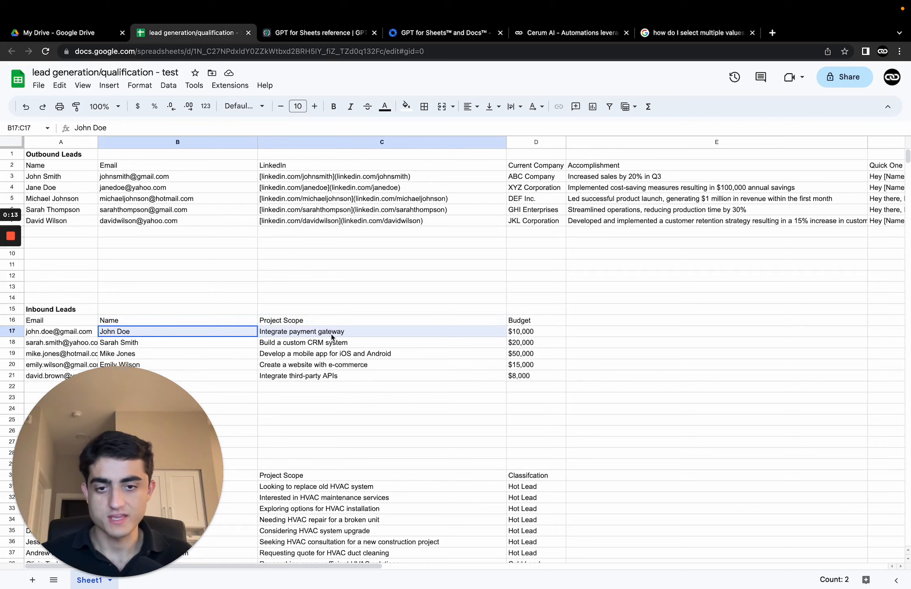
pyautogui.click(594, 333)
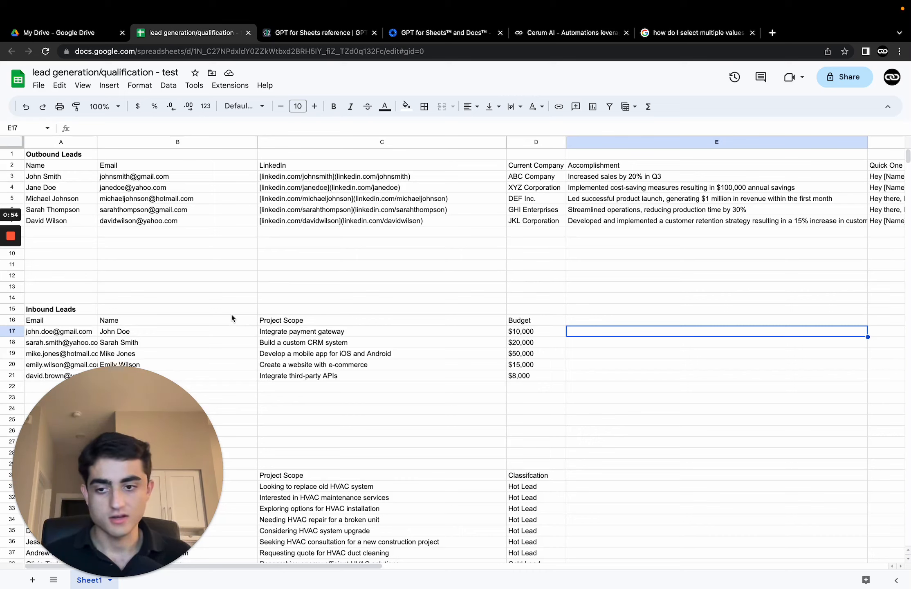
pyautogui.press('Left')
pyautogui.press('Right')
pyautogui.write('=gpt')
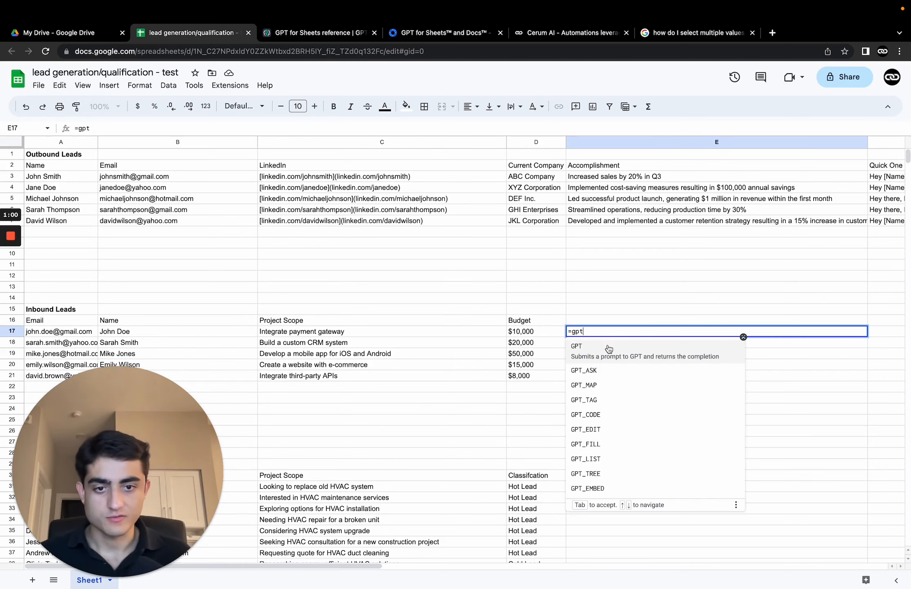
pyautogui.click(585, 348)
pyautogui.write('"')
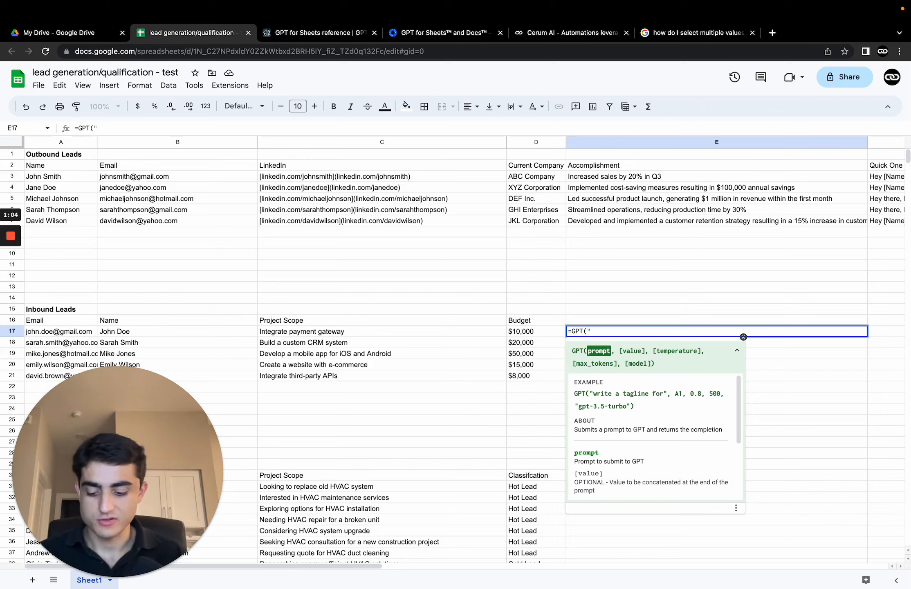
pyautogui.write('Help me ge')
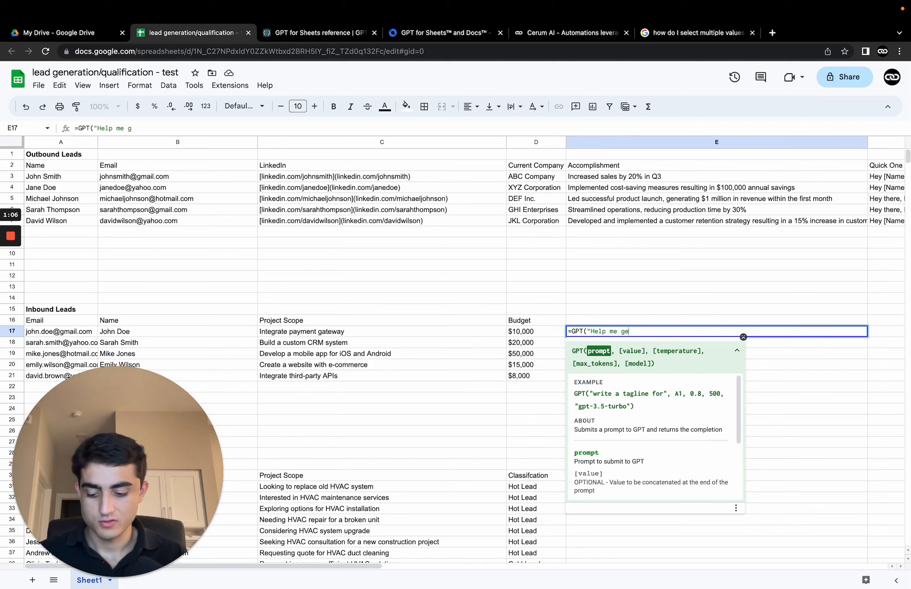
pyautogui.write('nerate a respo')
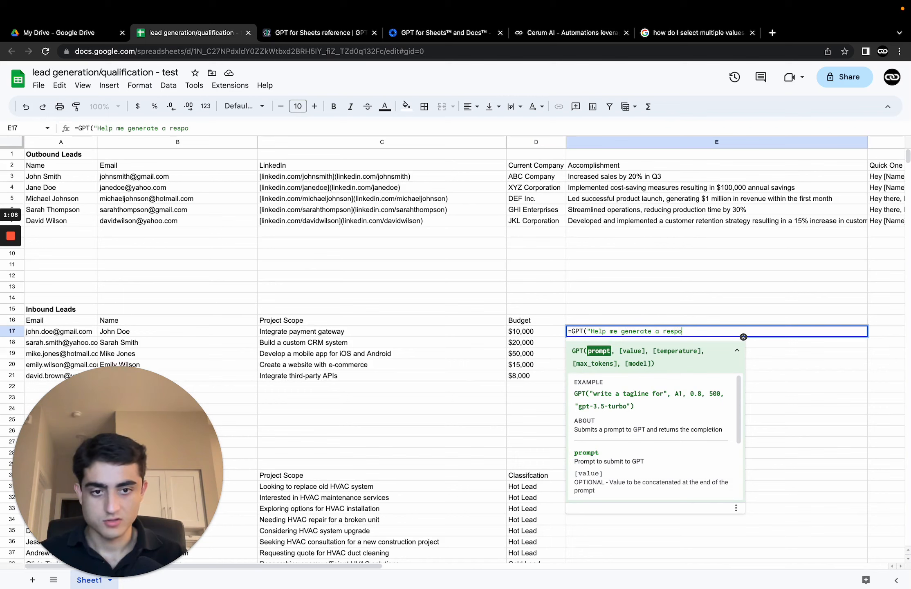
pyautogui.write('nse to an in')
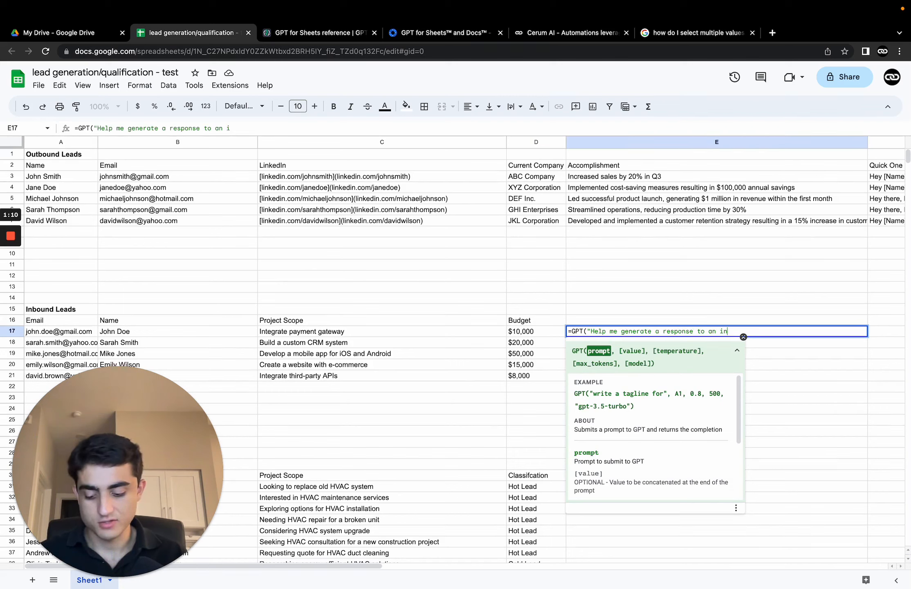
pyautogui.write('bound for m')
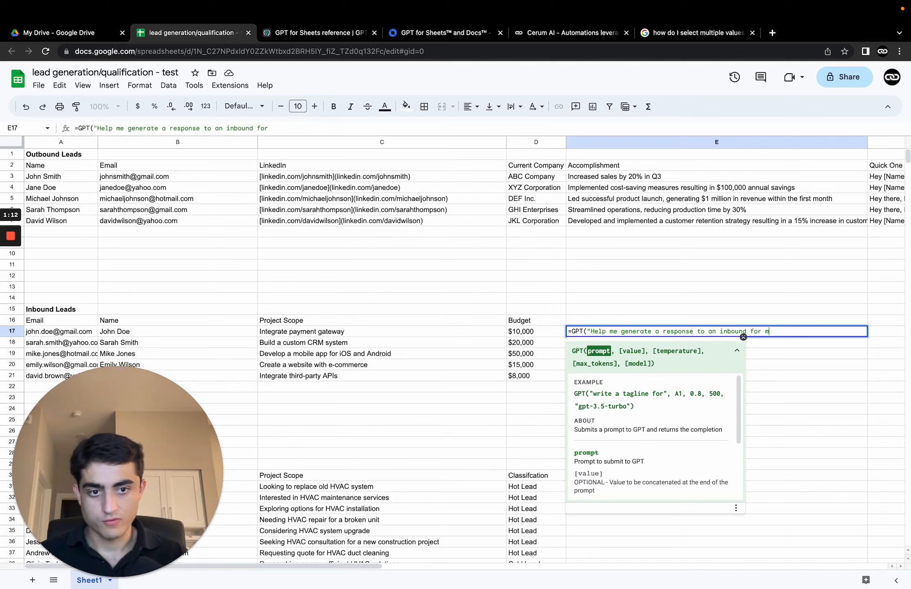
pyautogui.write('y softwar')
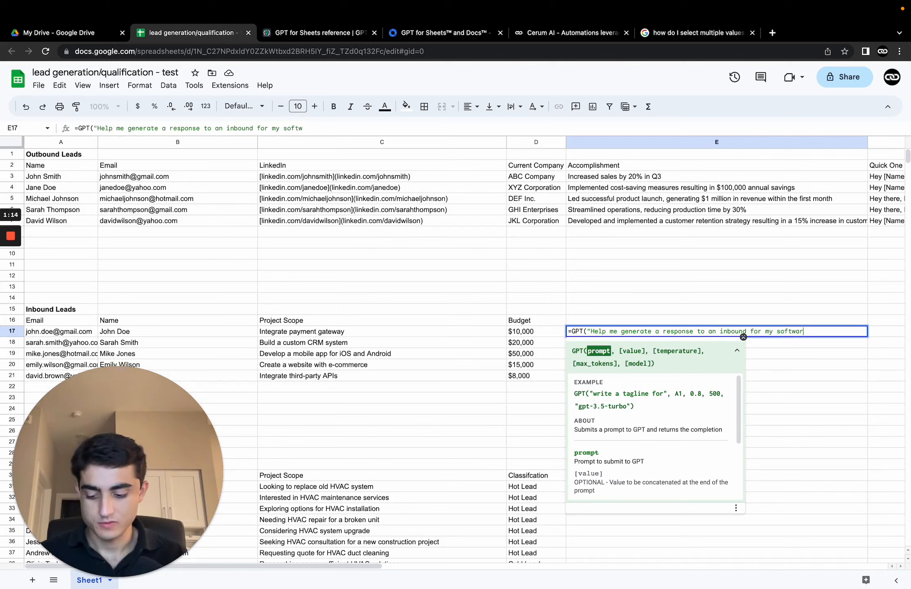
pyautogui.write('e development ')
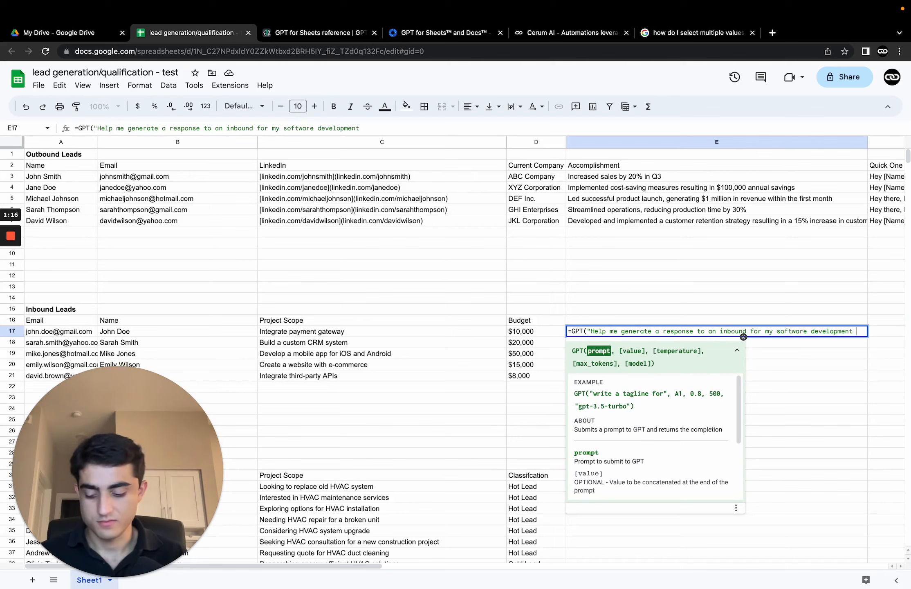
pyautogui.write('agency.')
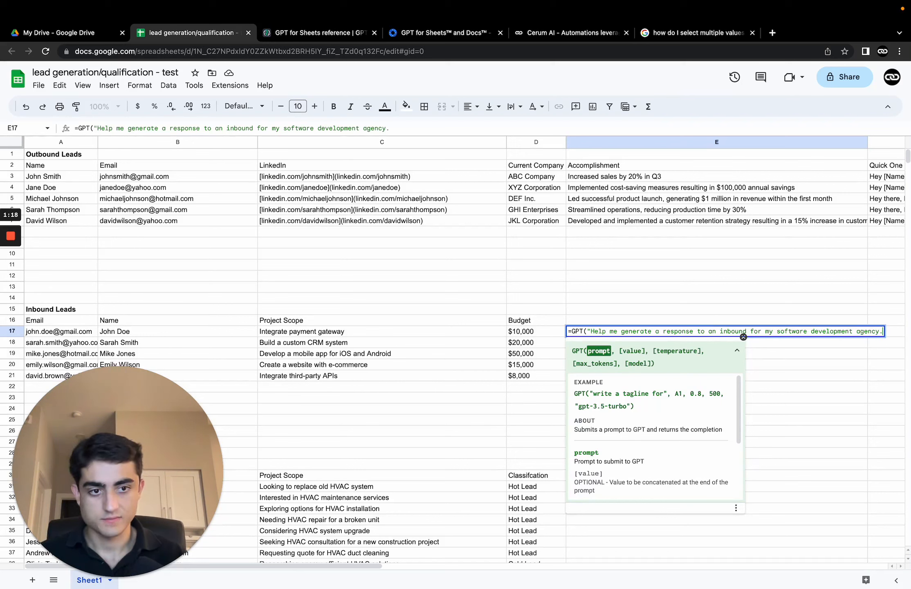
pyautogui.write(' Pleas')
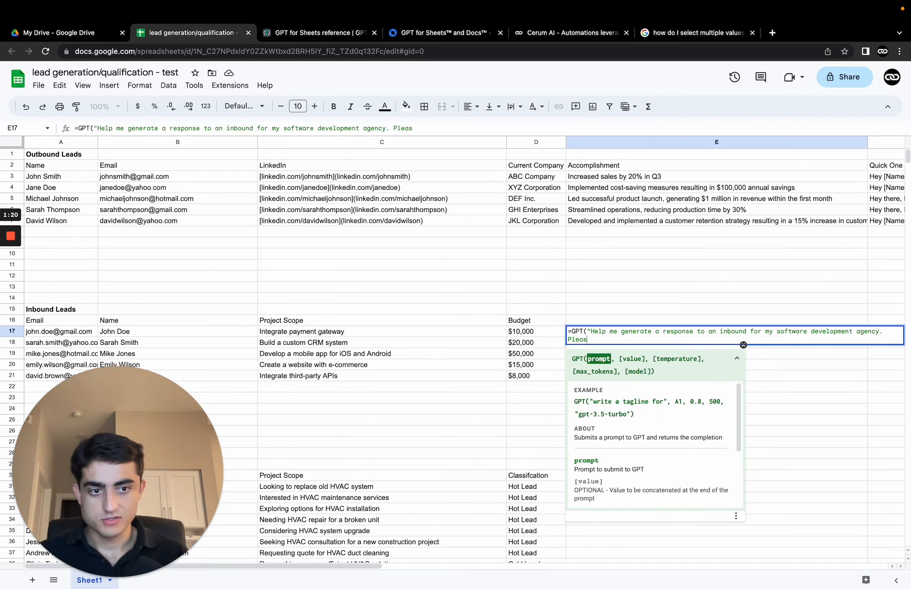
pyautogui.write('e use the cli')
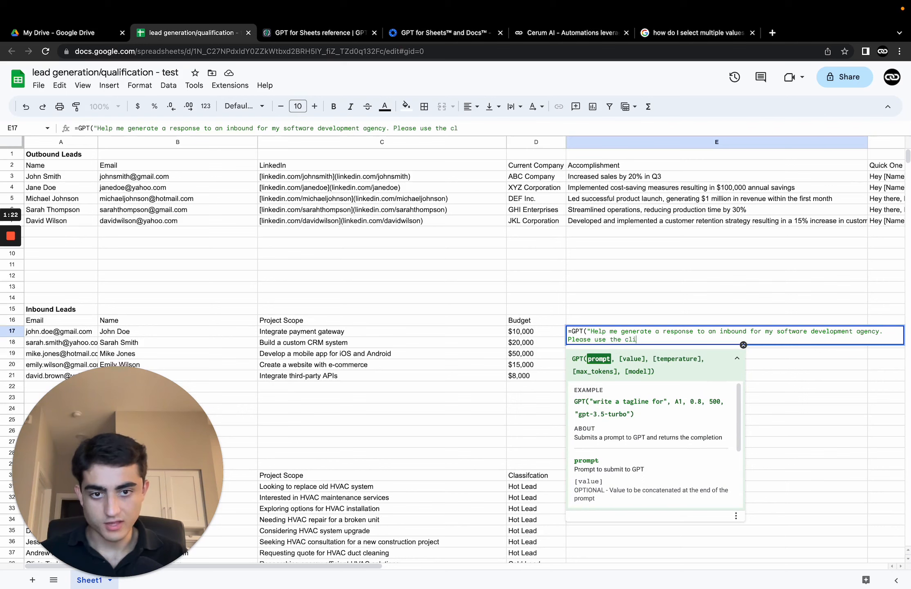
pyautogui.write('ents nam')
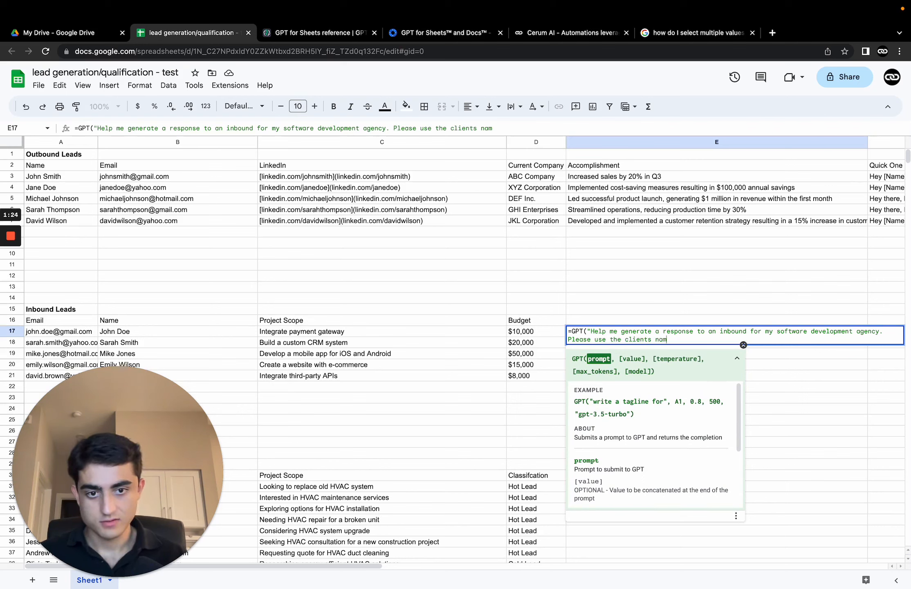
# Step: Continue the prompt: "Please use the prospects name, and project scope to give detailed response. Let them know that our team will get back to you asap"
pyautogui.doubleClick(638, 340)
pyautogui.write('prospec')
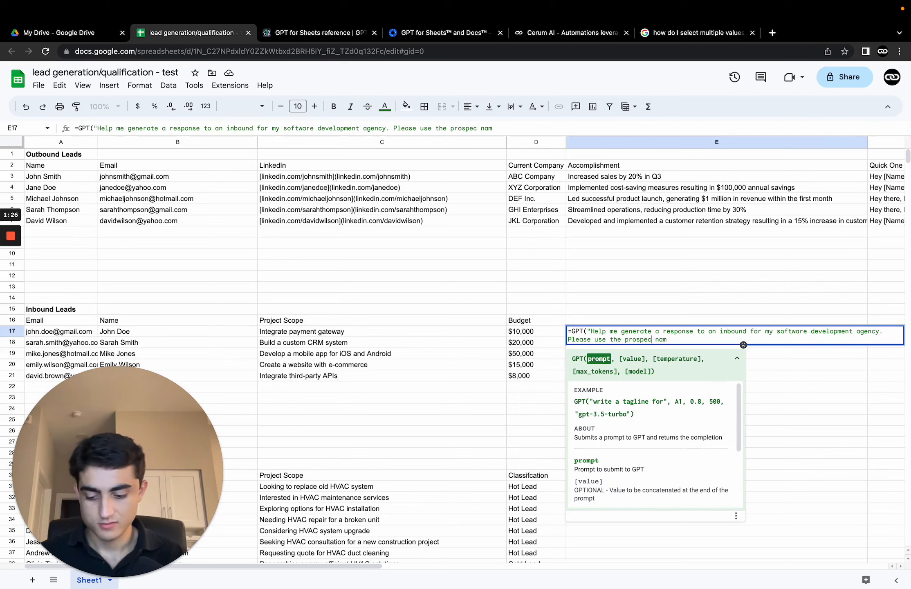
pyautogui.write('ts name, a')
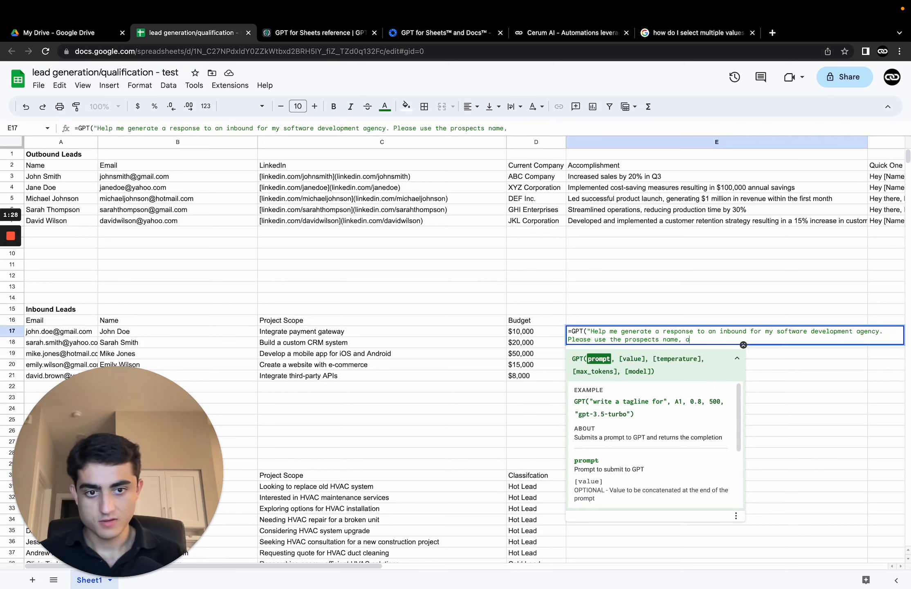
pyautogui.write('nd project s')
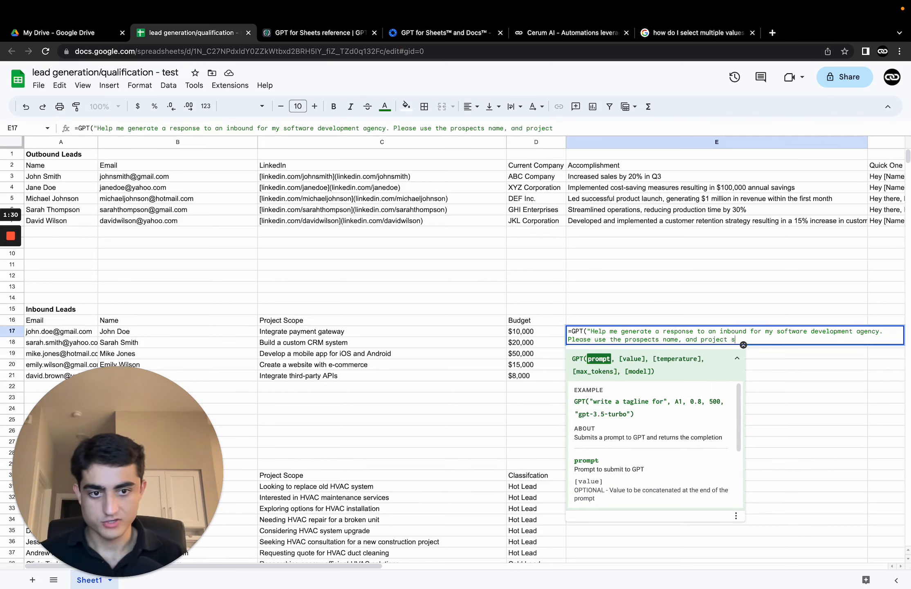
pyautogui.write('cope to giv e a')
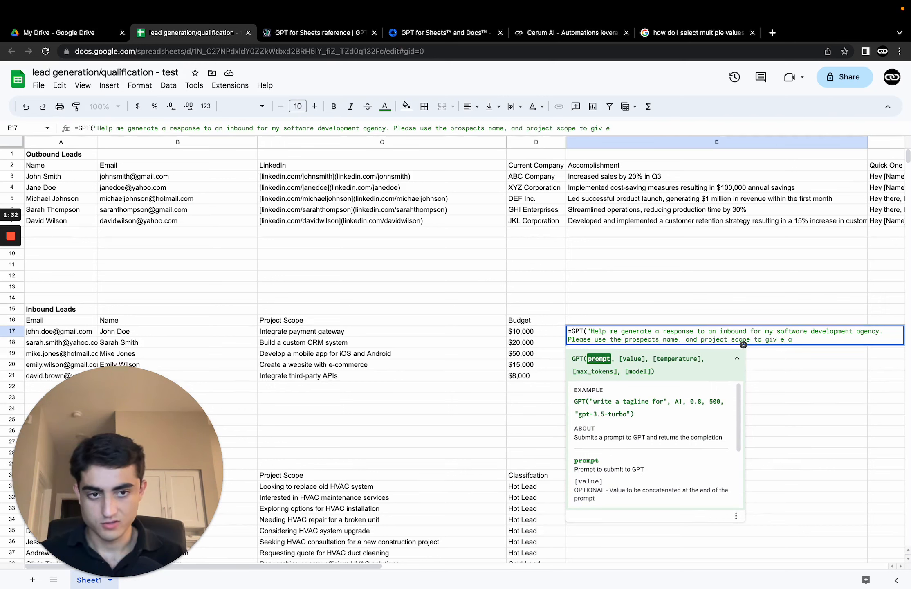
pyautogui.press('BackSpace')
pyautogui.press('BackSpace')
pyautogui.press('BackSpace')
pyautogui.press('BackSpace')
pyautogui.press('BackSpace')
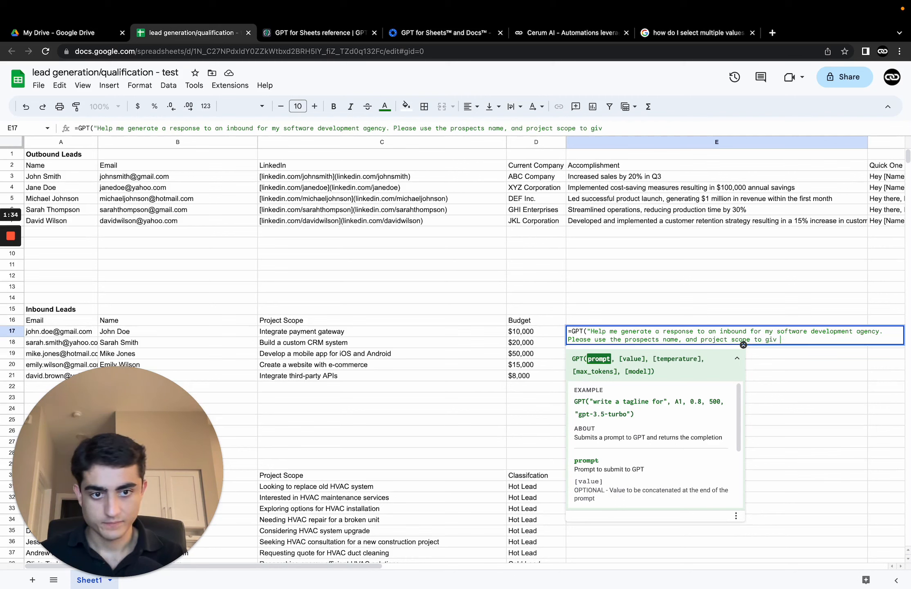
pyautogui.write('e detailed re')
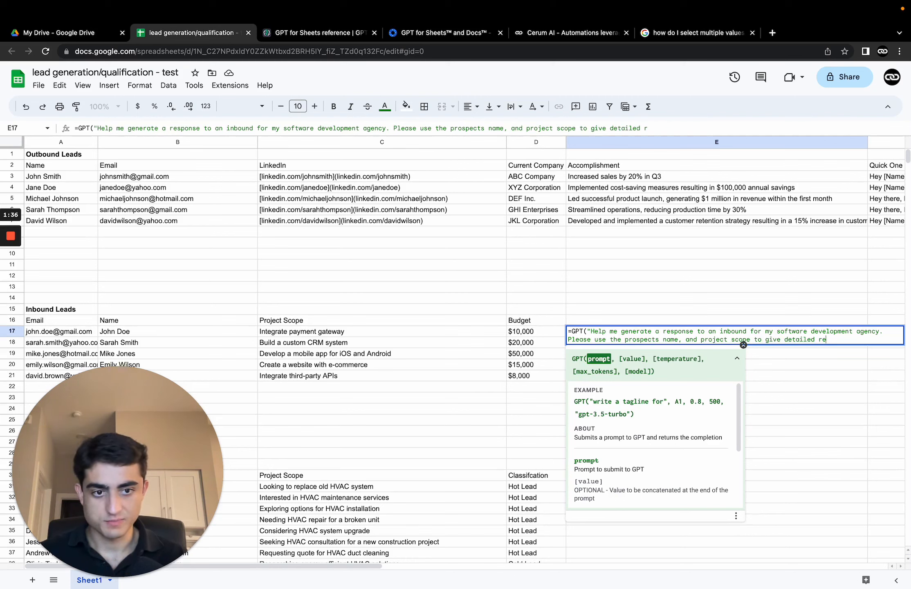
pyautogui.write('sponse. ')
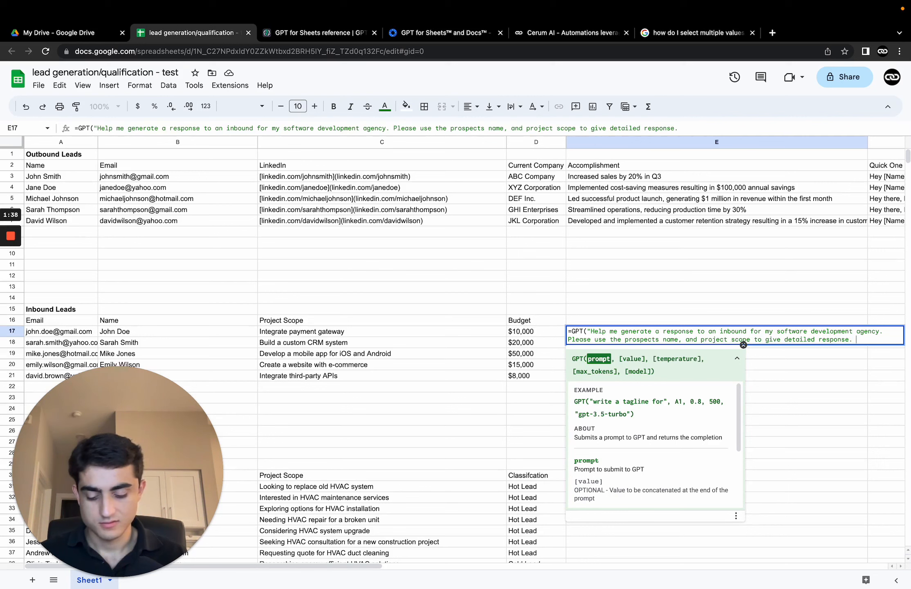
pyautogui.write('Let them kow')
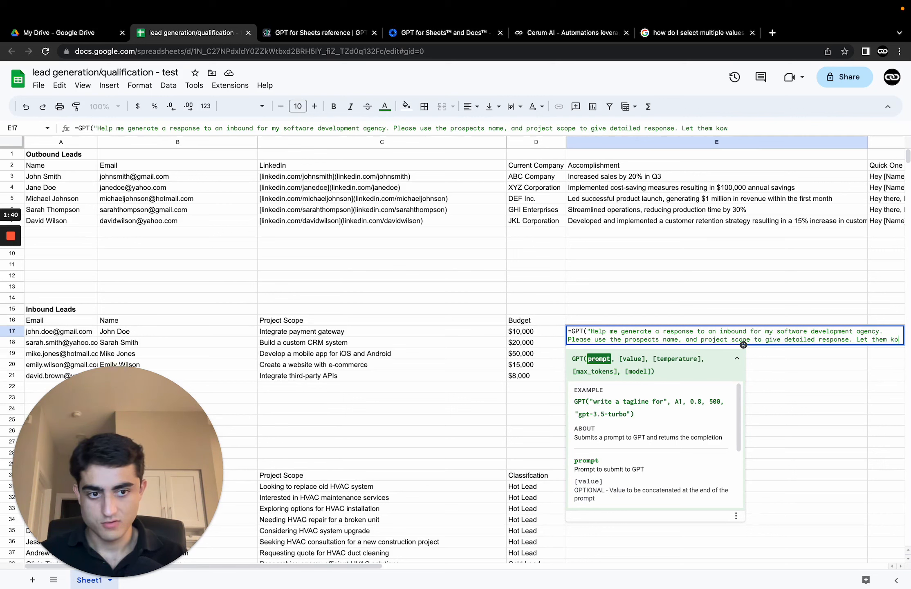
pyautogui.press('BackSpace')
pyautogui.press('BackSpace')
pyautogui.write('now that our ')
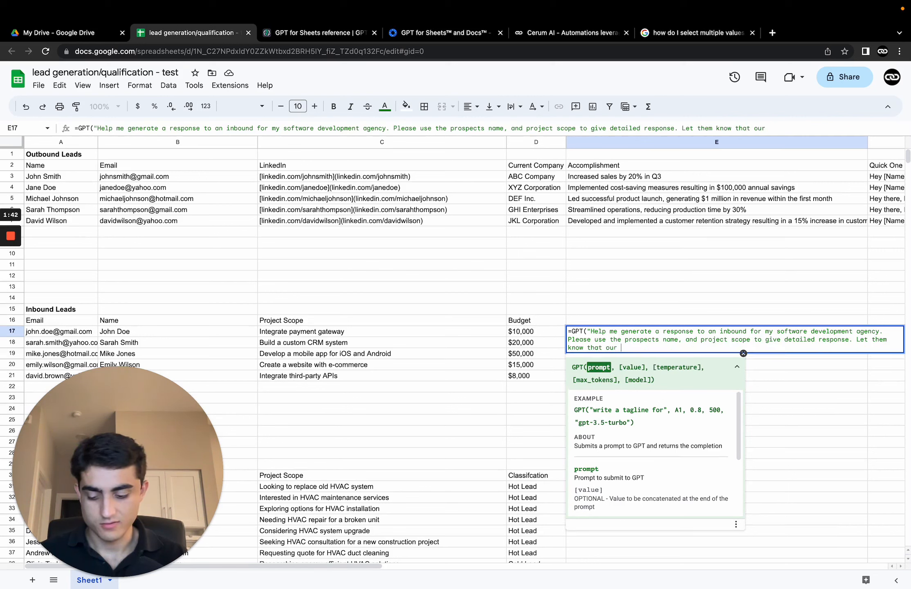
pyautogui.write('team will get back toy ')
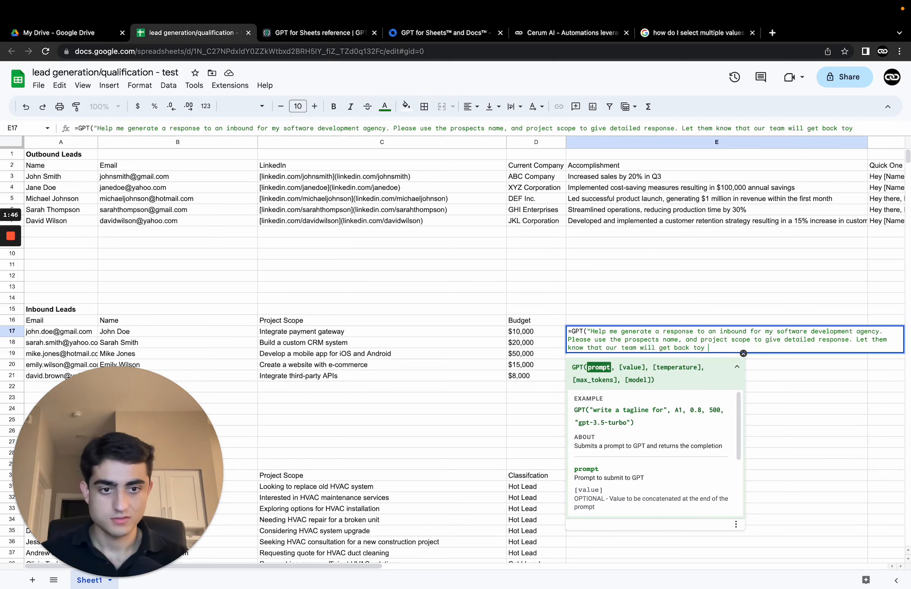
pyautogui.press('BackSpace')
pyautogui.press('BackSpace')
pyautogui.write(' you asap')
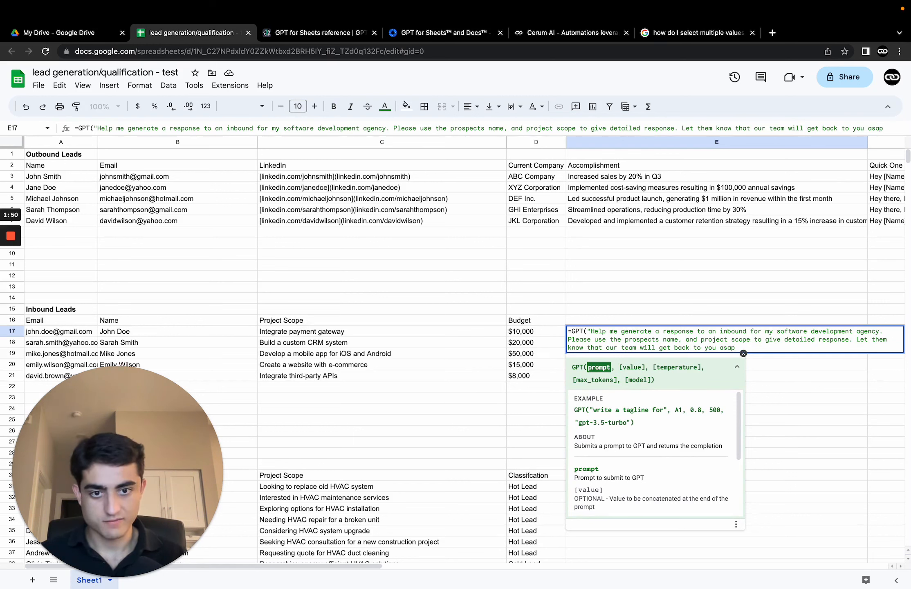
pyautogui.write('",')
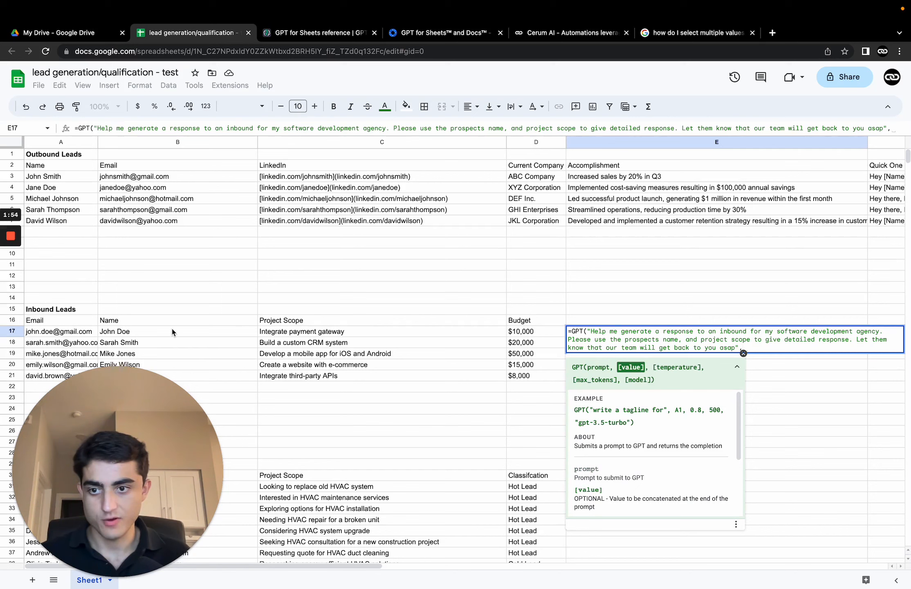
# Step: Add B17:C17 as the value argument, enter the E17 formula, and inspect the generated inbound response
pyautogui.moveTo(161, 331); pyautogui.dragTo(369, 330)
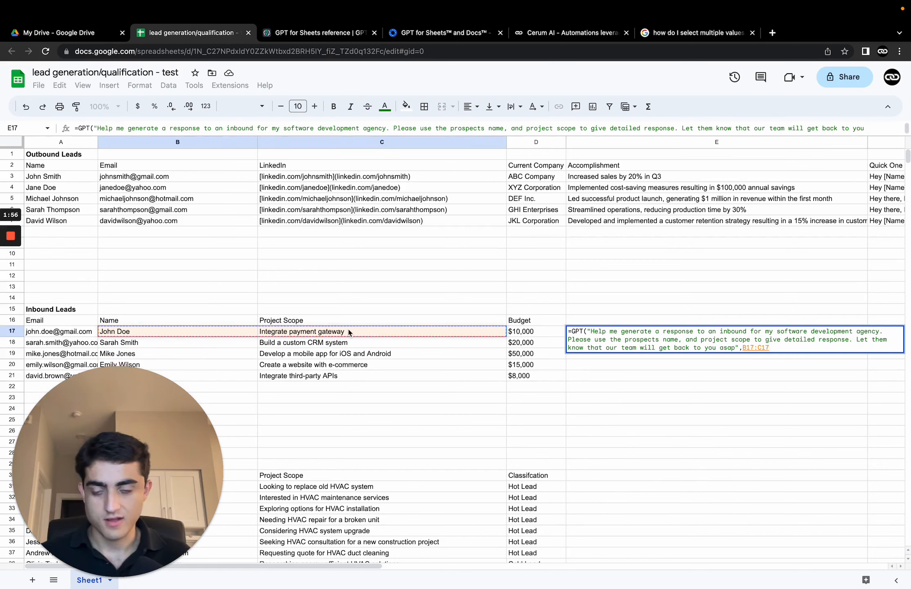
pyautogui.press('Return')
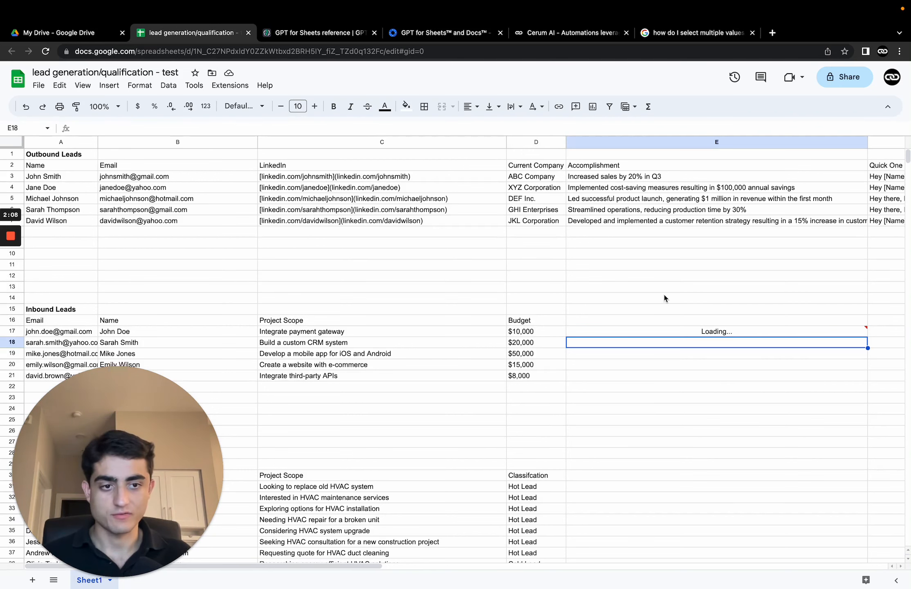
pyautogui.hscroll(10, 634, 297)
pyautogui.hscroll(-10, 572, 286)
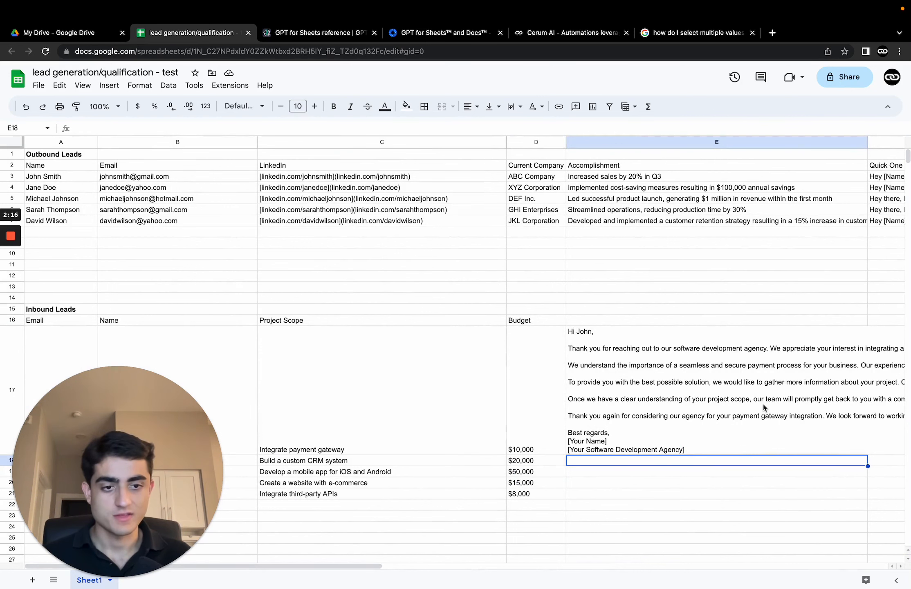
pyautogui.click(744, 410)
pyautogui.hscroll(5, 748, 424)
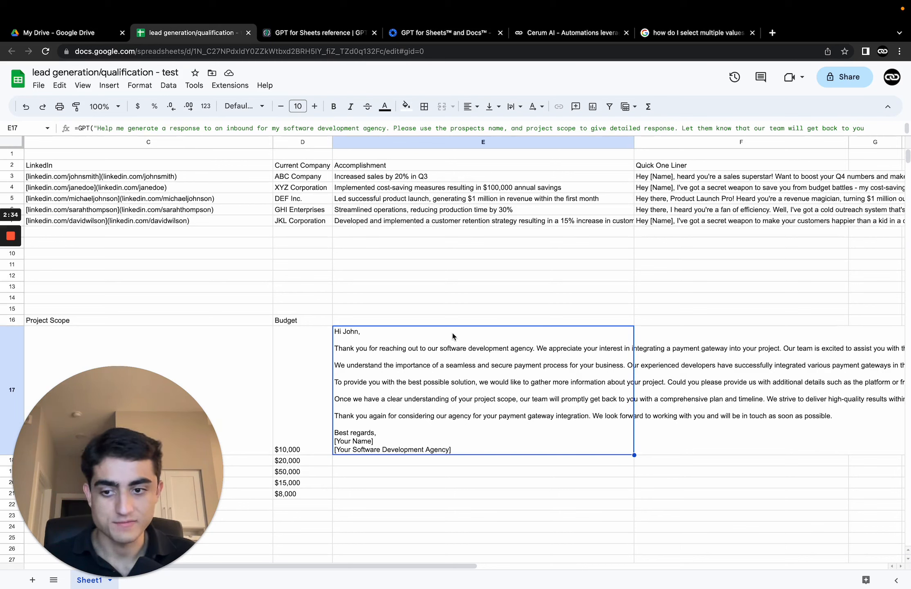
pyautogui.click(386, 301)
pyautogui.write('=gpt')
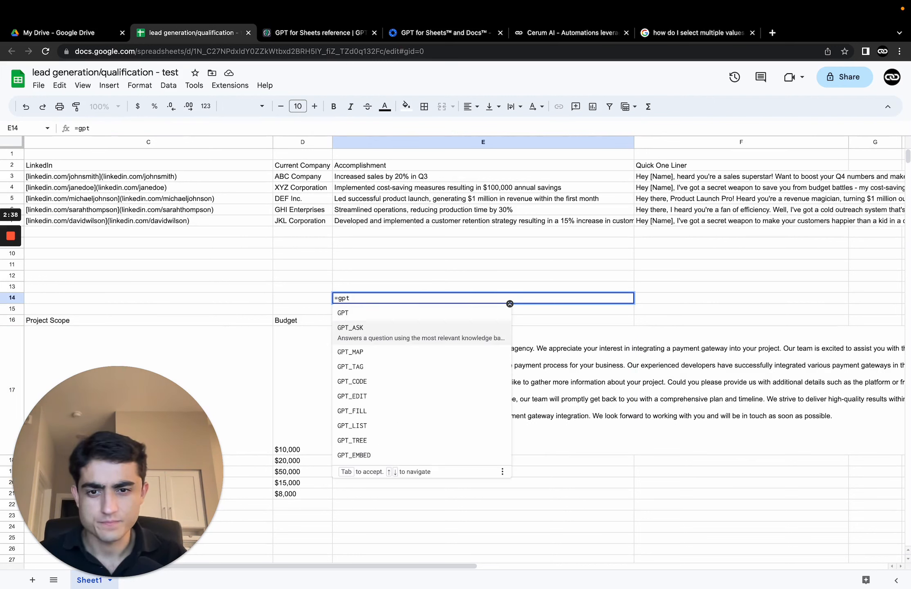
pyautogui.press('Tab')
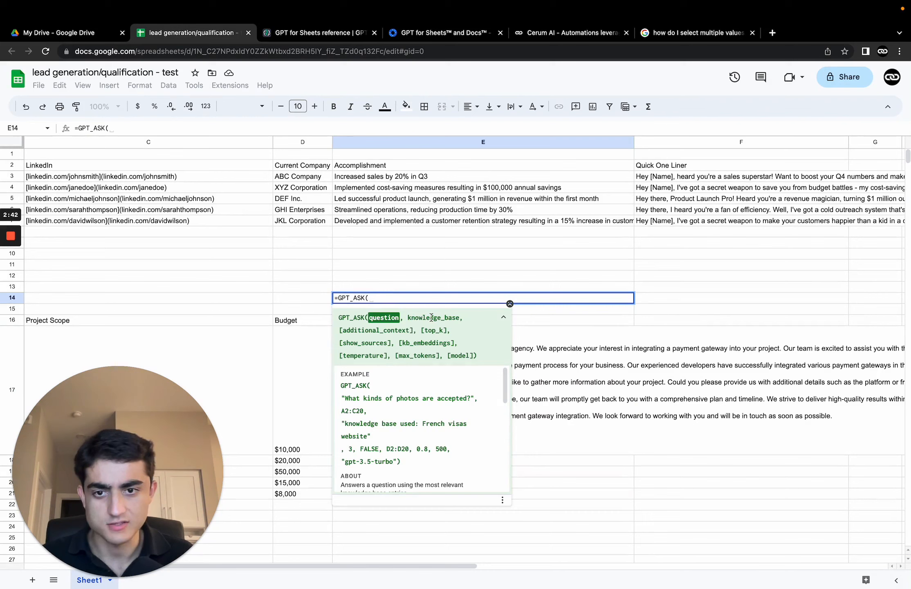
pyautogui.hotkey('ctrl', 'a')
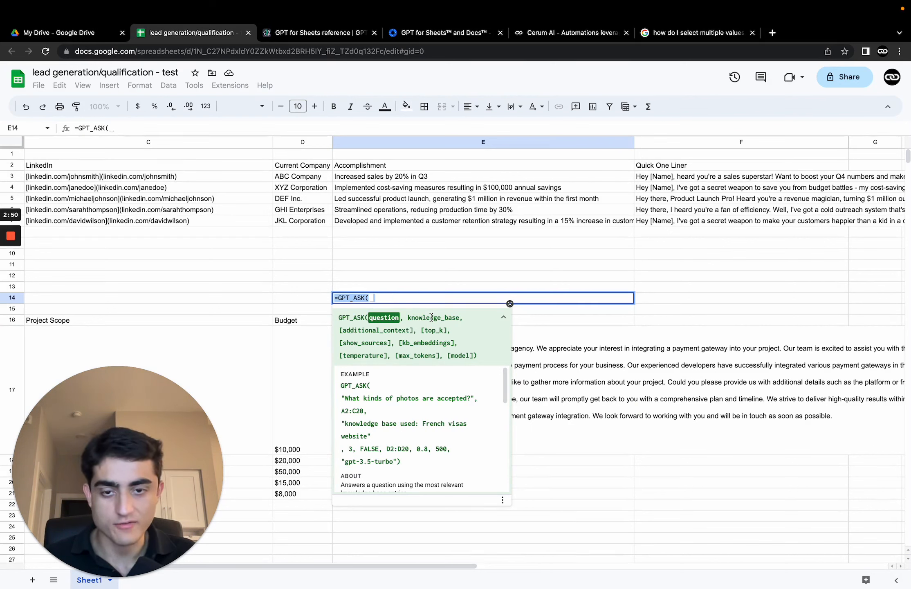
pyautogui.press('BackSpace')
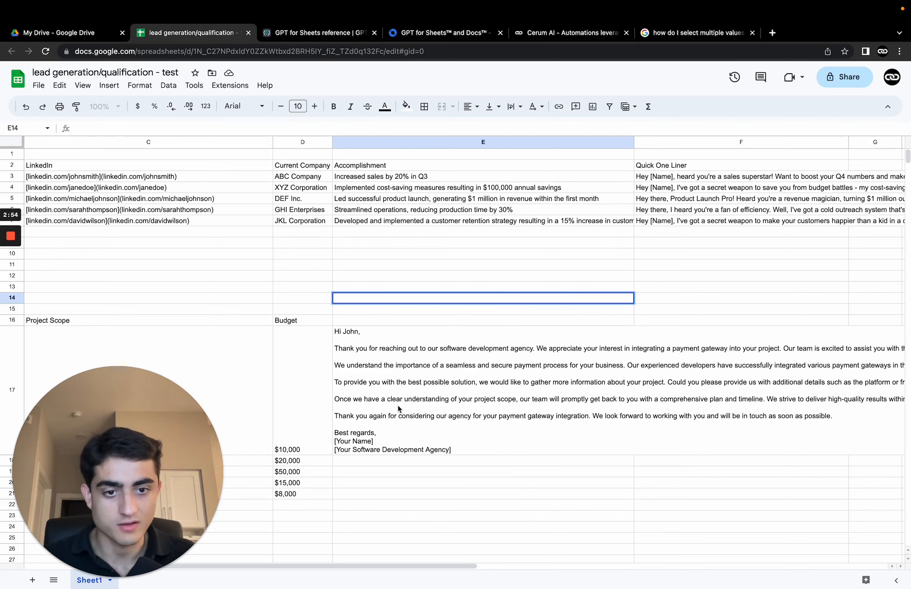
# Step: Fill the inbound response formula from E17 down through E21
pyautogui.hscroll(-4, 549, 400)
pyautogui.click(549, 400)
pyautogui.hscroll(5, 549, 400)
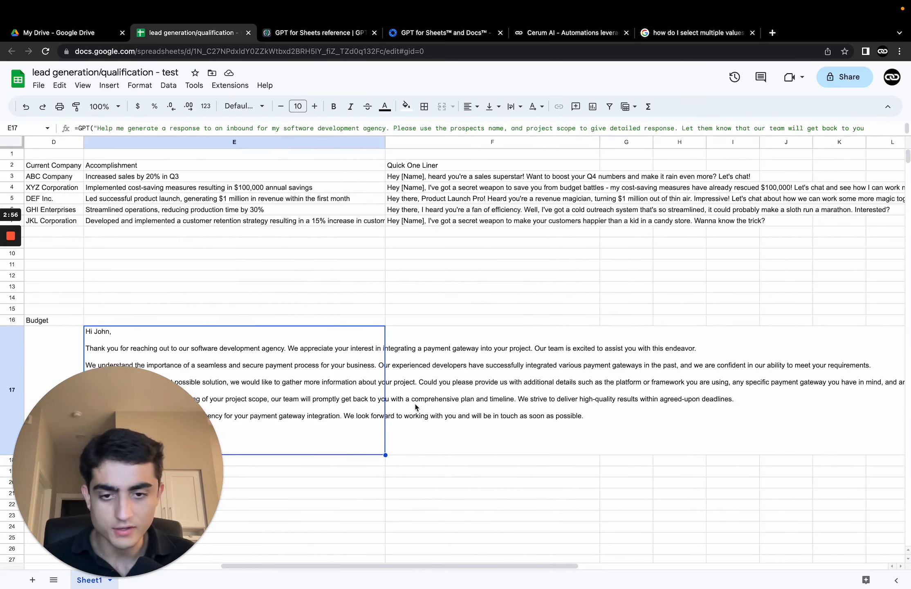
pyautogui.hscroll(-3, 282, 384)
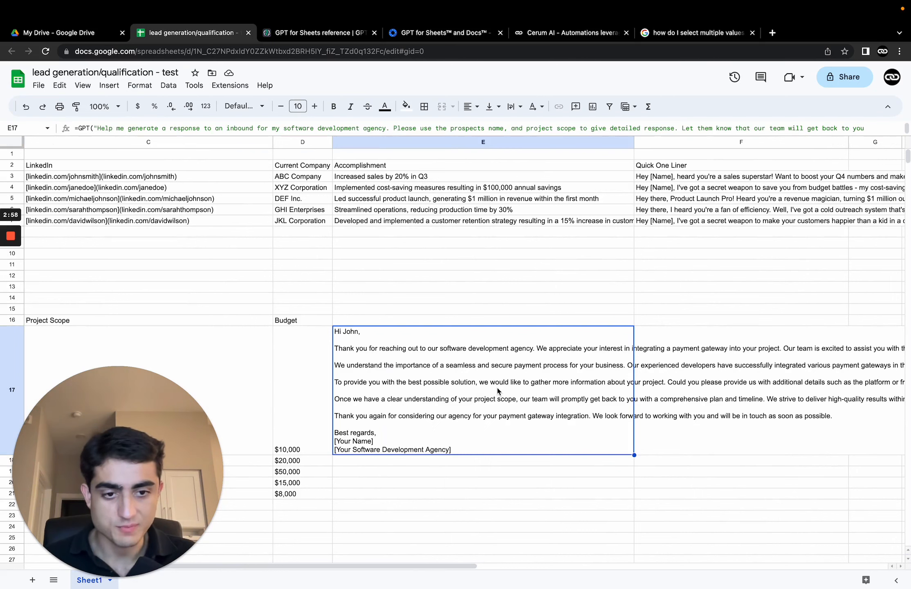
pyautogui.scroll(-1, 662, 405)
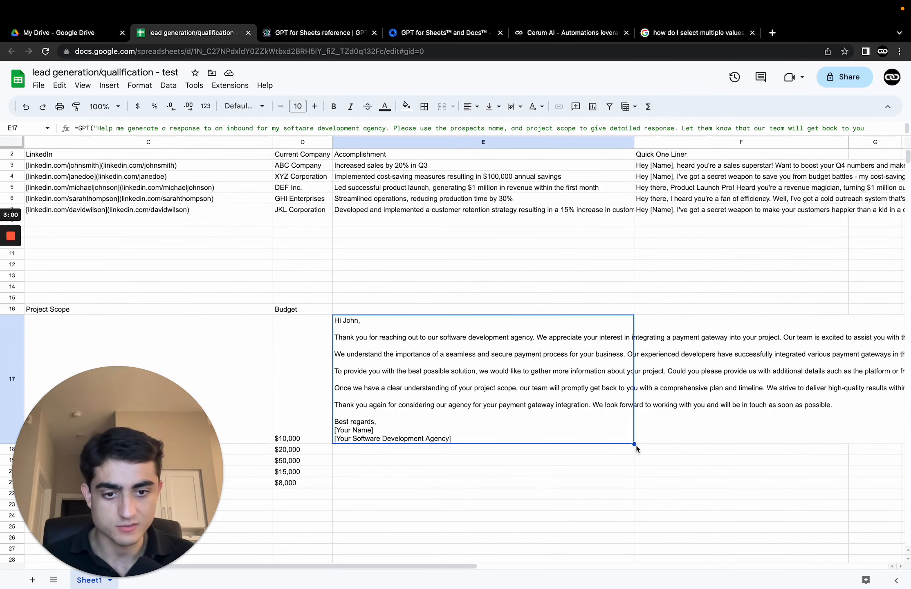
pyautogui.moveTo(635, 444); pyautogui.dragTo(631, 484)
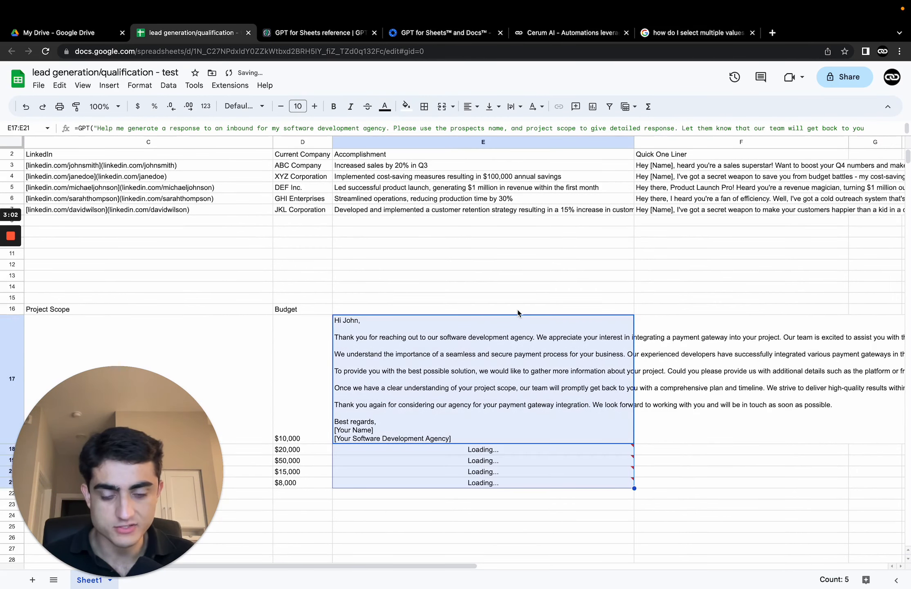
# Step: Scroll through the generated inbound responses in E17:E21 to read each prospect's reply
pyautogui.scroll(-2, 311, 334)
pyautogui.scroll(2, 567, 287)
pyautogui.hscroll(-5, 368, 206)
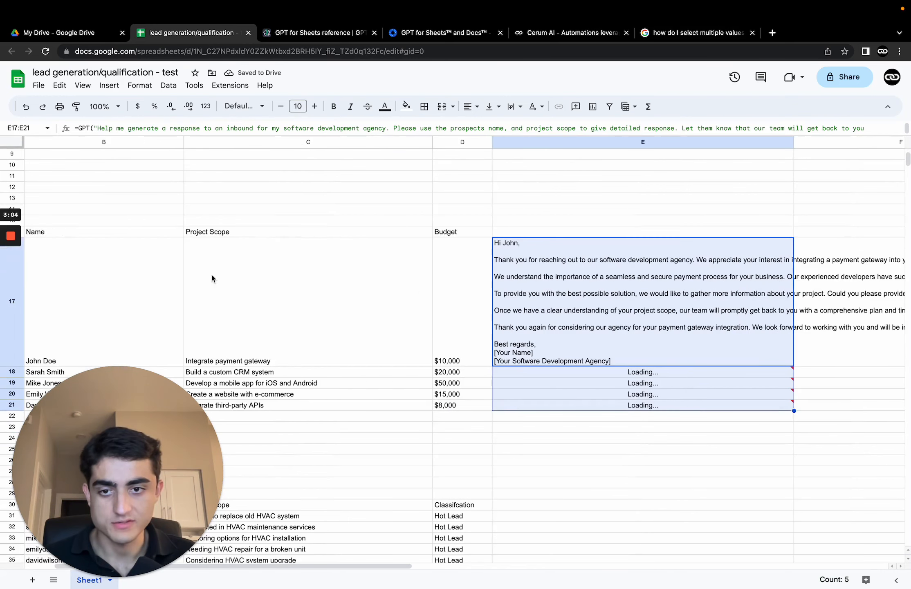
pyautogui.hscroll(5, 416, 196)
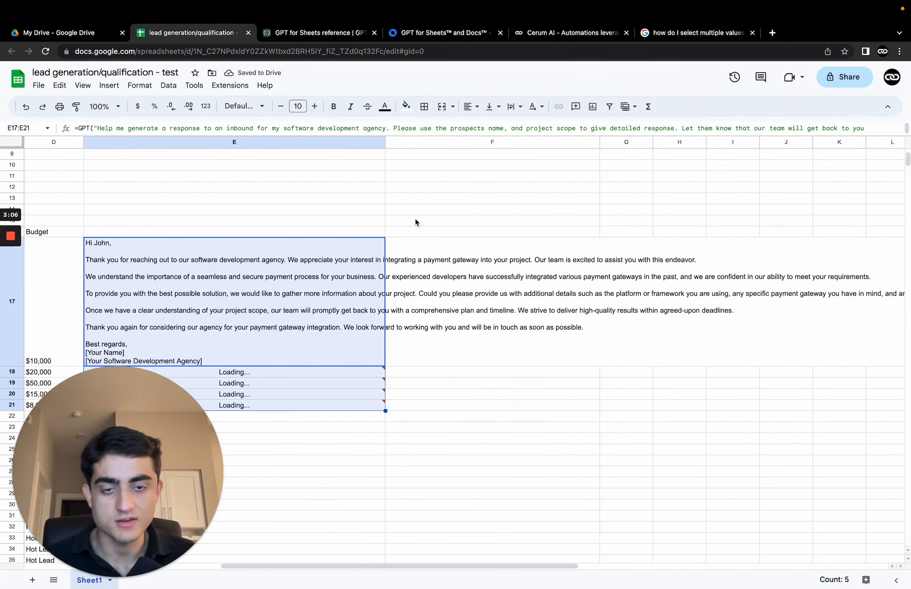
pyautogui.hscroll(-3, 392, 244)
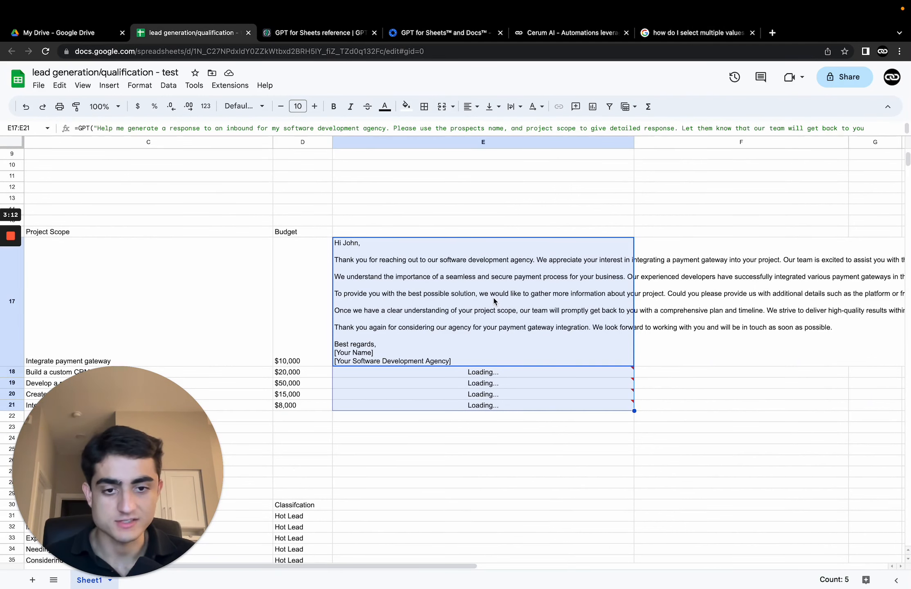
pyautogui.scroll(-2, 494, 301)
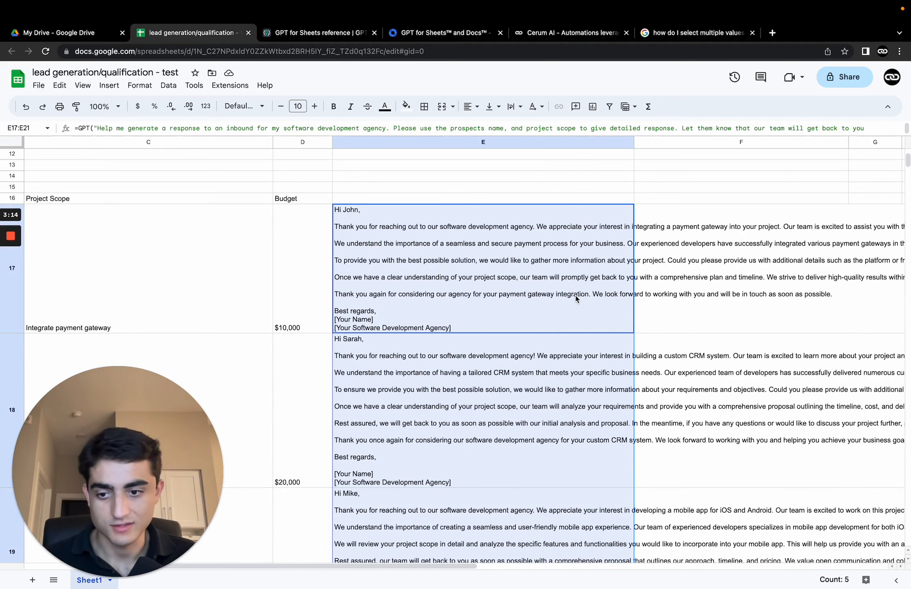
pyautogui.scroll(-2, 576, 298)
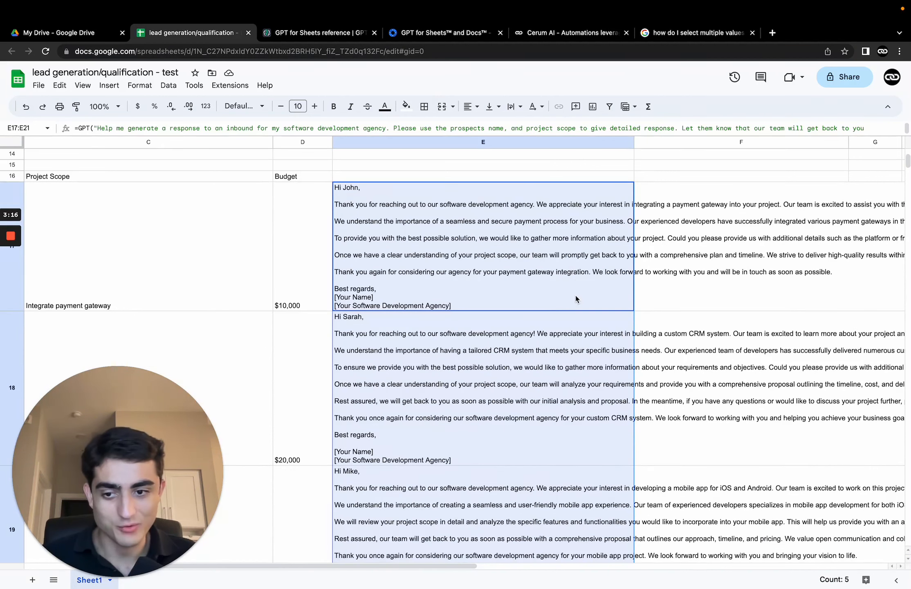
pyautogui.scroll(-1, 576, 299)
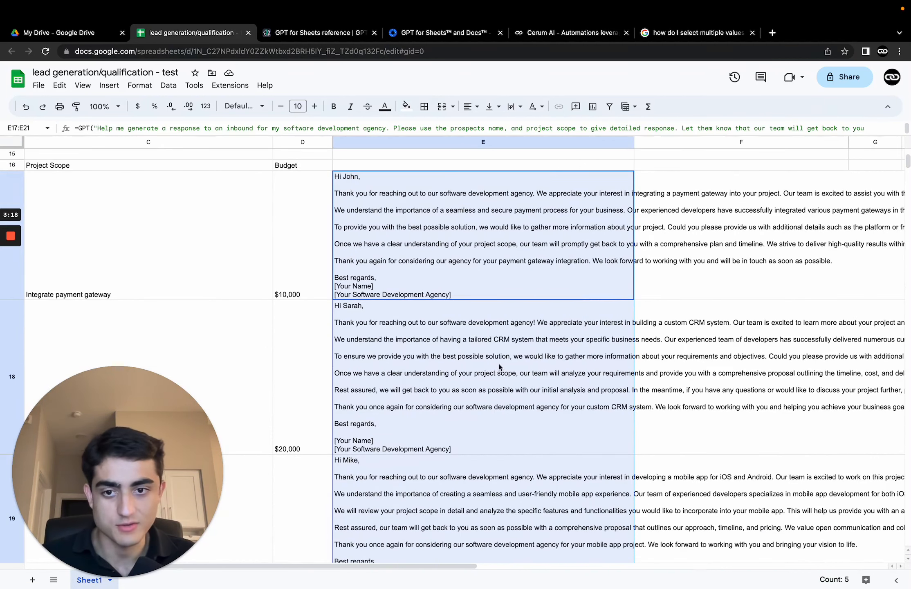
pyautogui.scroll(-1, 499, 367)
pyautogui.click(706, 378)
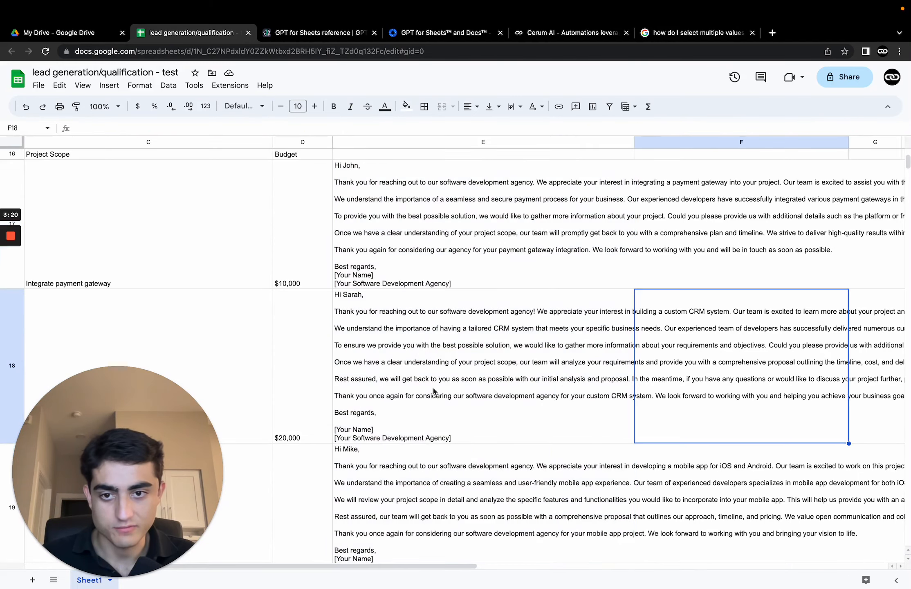
pyautogui.click(397, 364)
pyautogui.scroll(-1, 438, 461)
pyautogui.scroll(-4, 462, 399)
pyautogui.scroll(1, 508, 245)
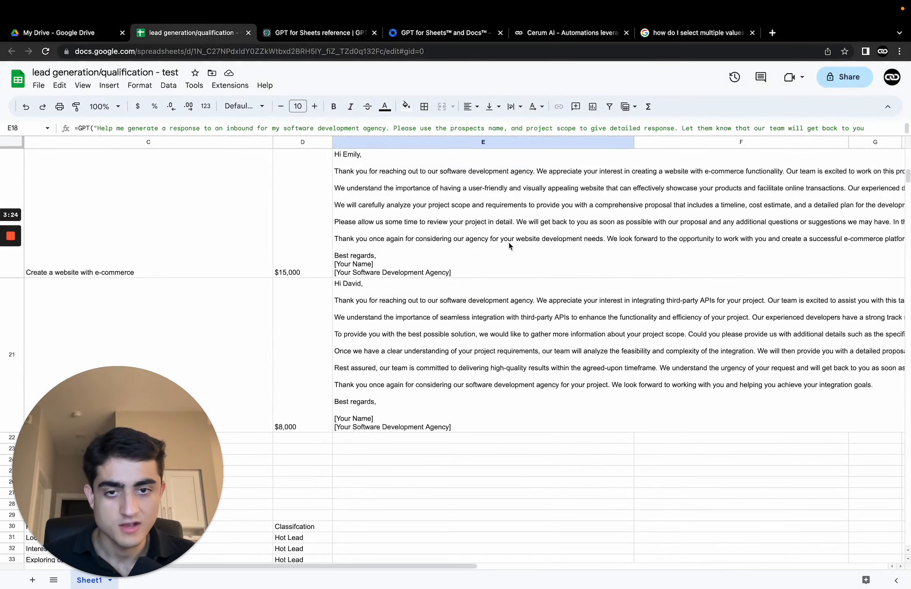
pyautogui.click(480, 405)
pyautogui.hscroll(-5, 531, 331)
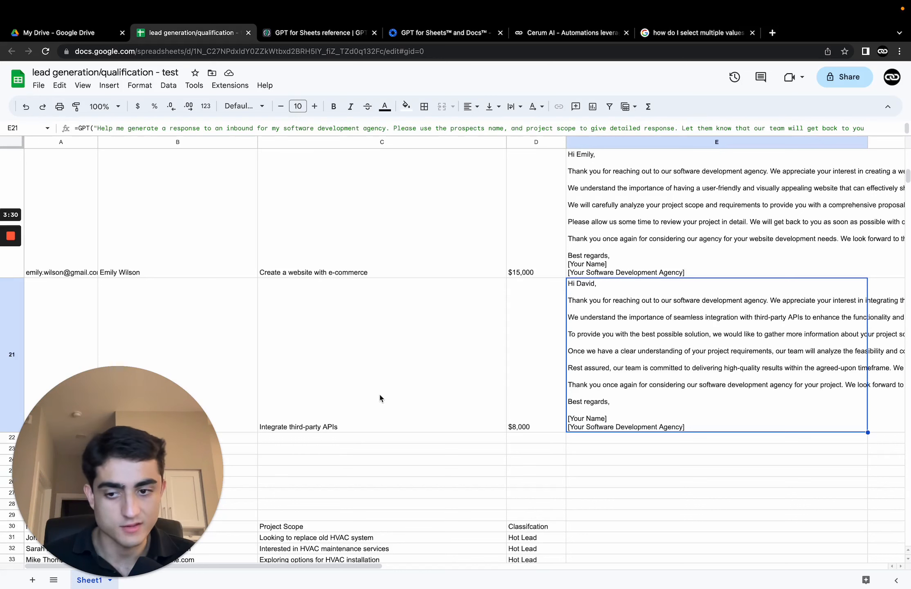
pyautogui.hscroll(5, 397, 362)
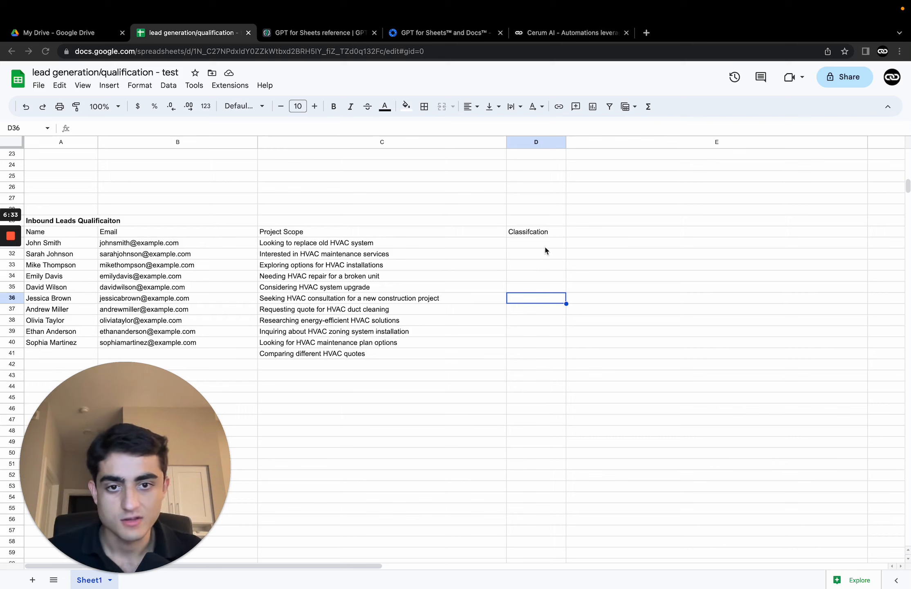
# Step: In D31, start a GPT_CLASSIFY formula using the project scope in C31 as the value
pyautogui.click(554, 243)
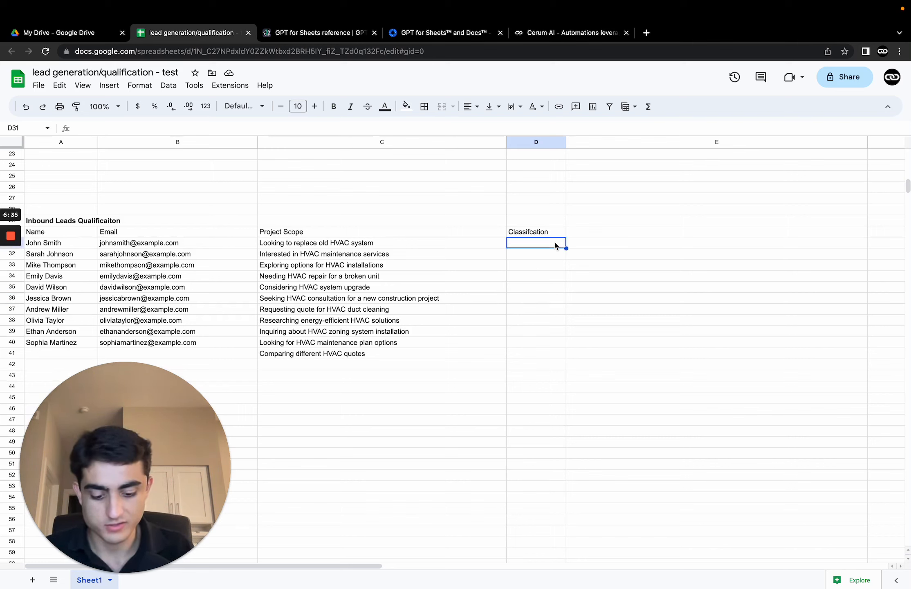
pyautogui.write('=gpt_cl')
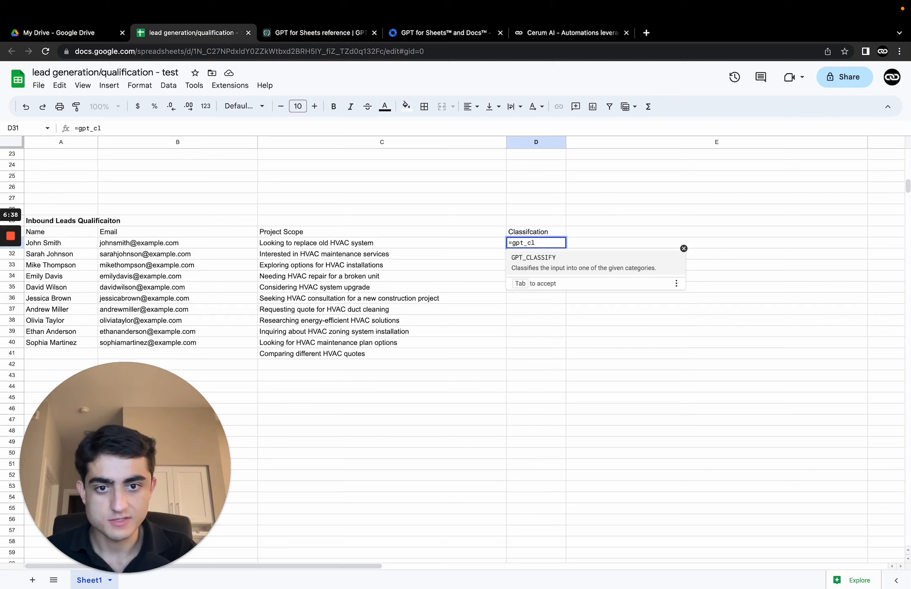
pyautogui.press('Tab')
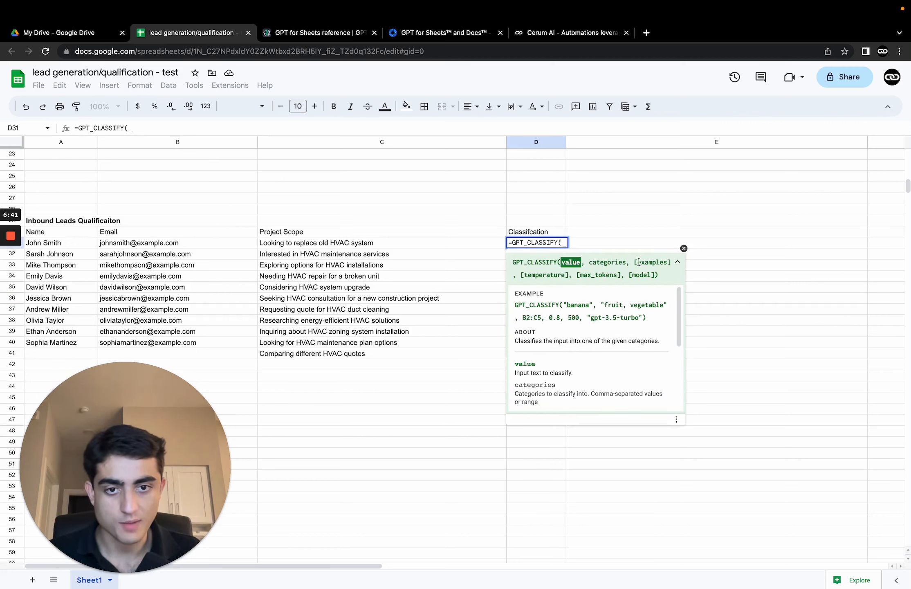
pyautogui.click(301, 243)
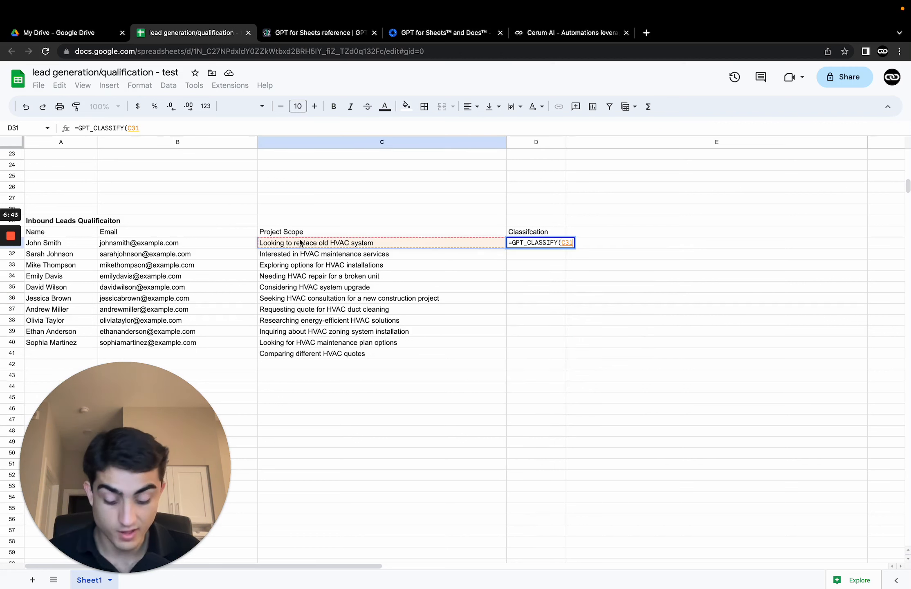
# Step: Add the categories "cold lead, warm lead, hot lead" to the classification formula
pyautogui.write(',')
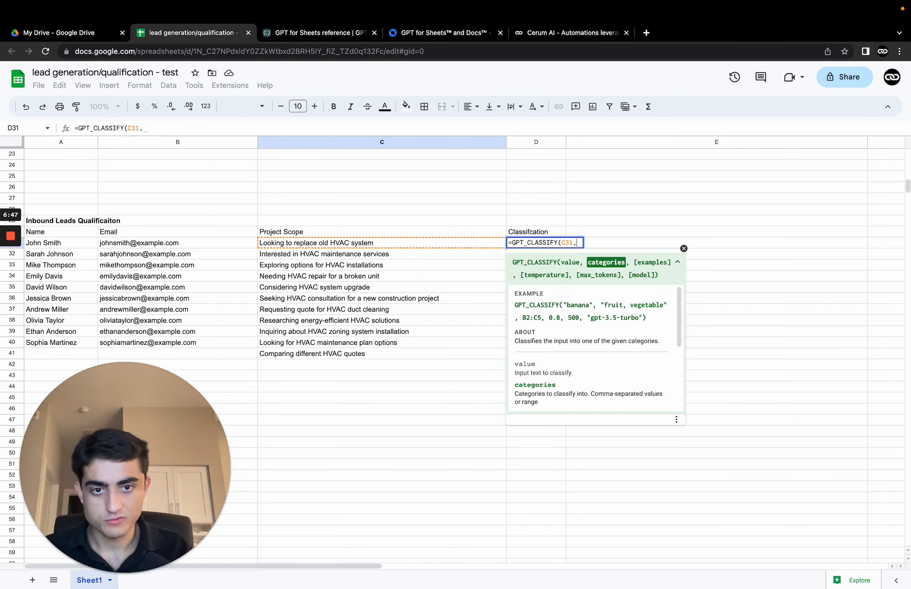
pyautogui.write('"')
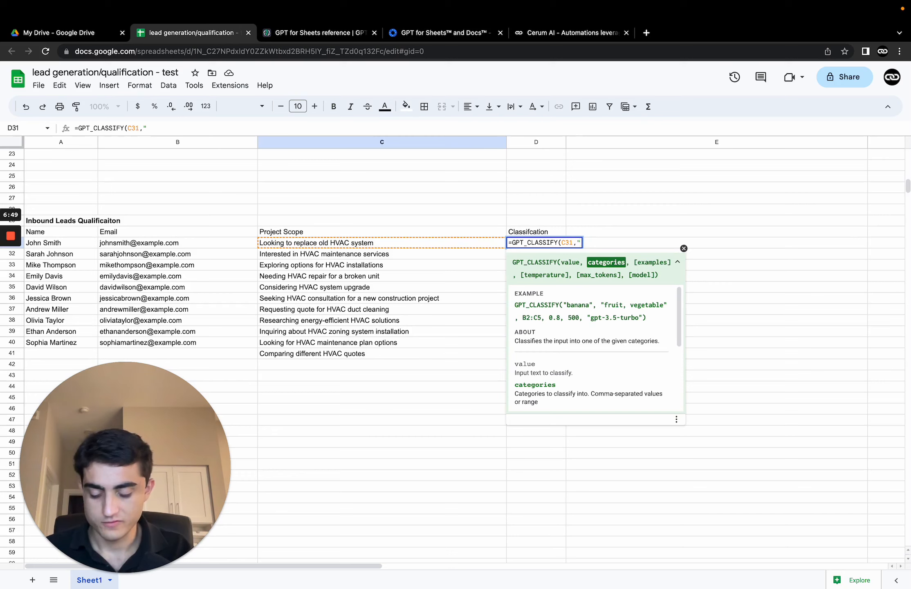
pyautogui.write('cold')
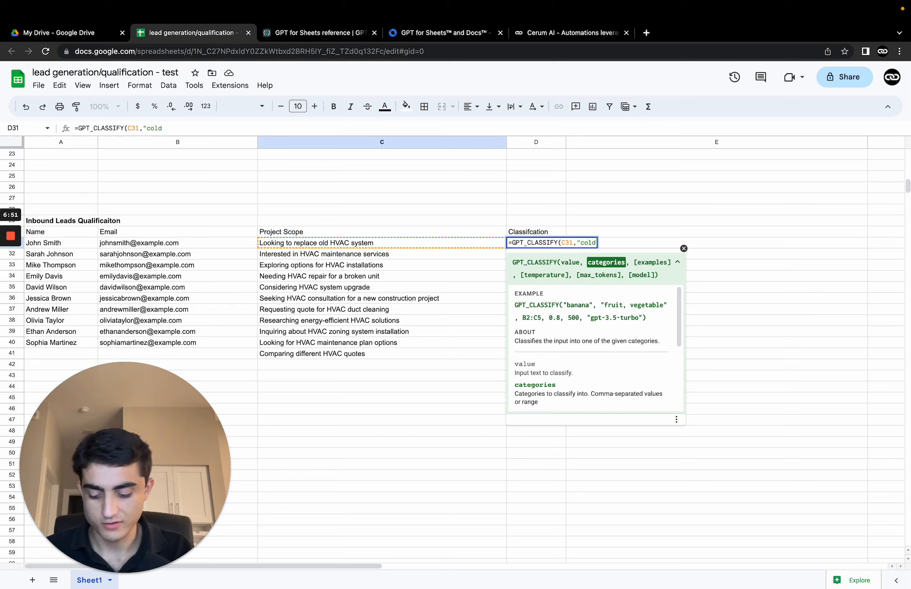
pyautogui.write(' oead')
pyautogui.press('BackSpace')
pyautogui.press('BackSpace')
pyautogui.press('BackSpace')
pyautogui.press('BackSpace')
pyautogui.write('lead')
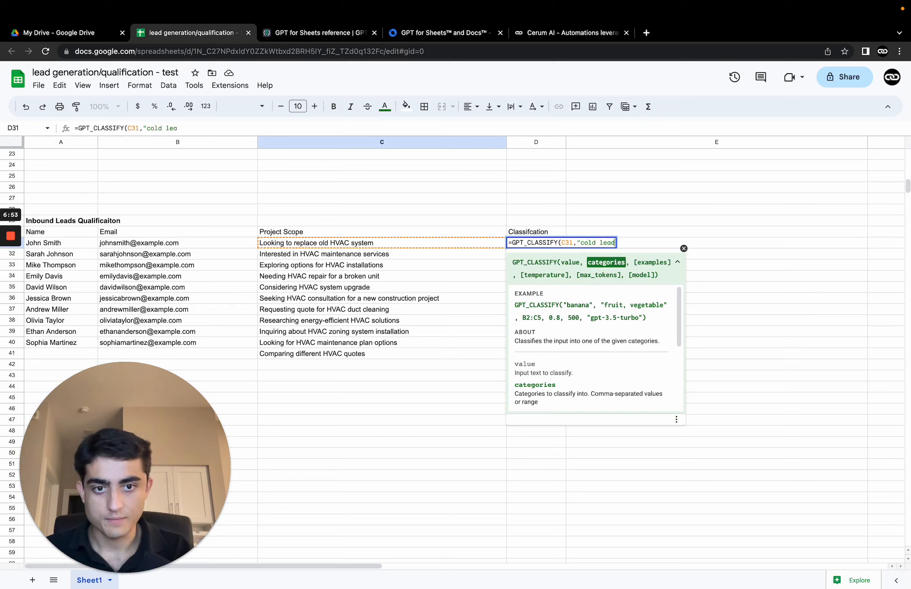
pyautogui.write(', warm lead, ')
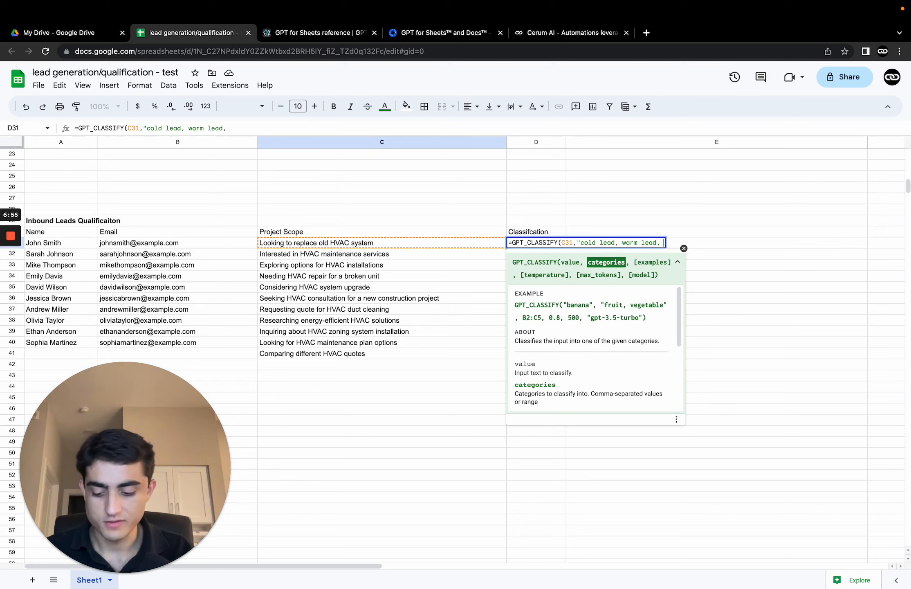
pyautogui.write('hot lead')
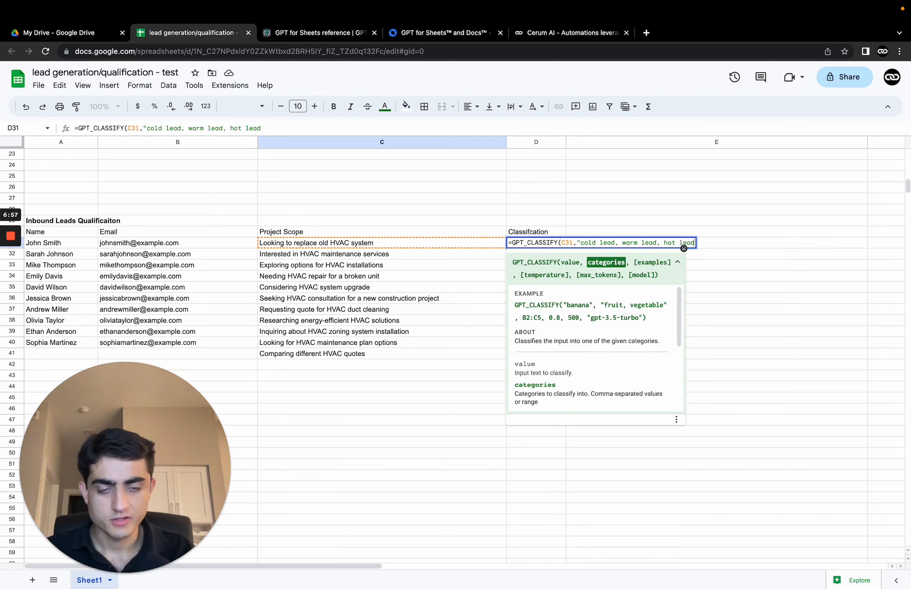
pyautogui.write(',')
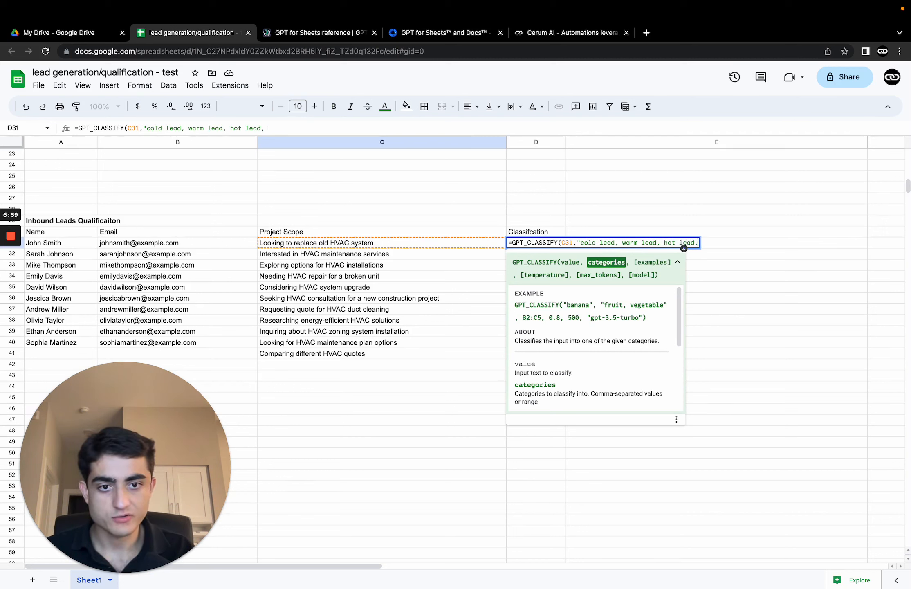
pyautogui.press('BackSpace')
pyautogui.write('"')
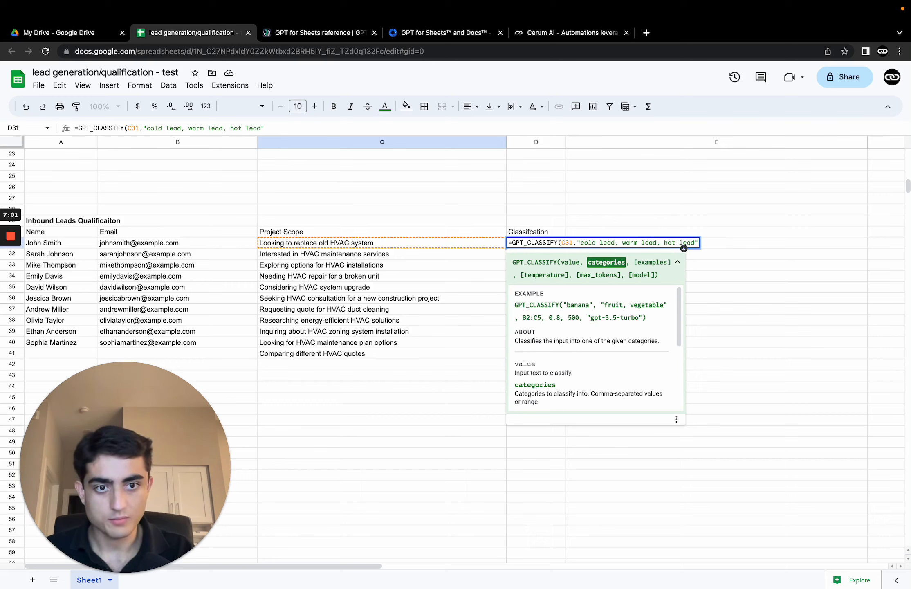
pyautogui.write(',,')
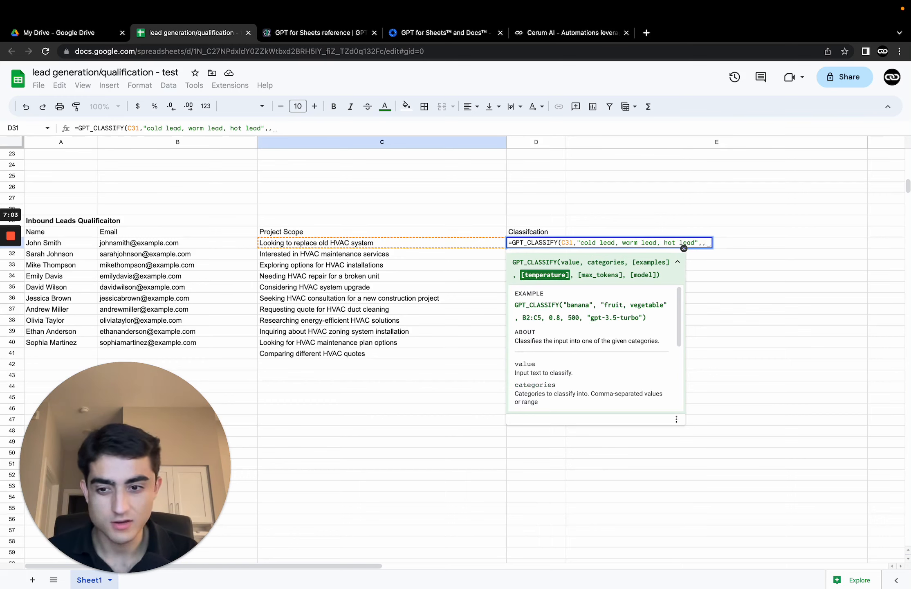
pyautogui.write(',')
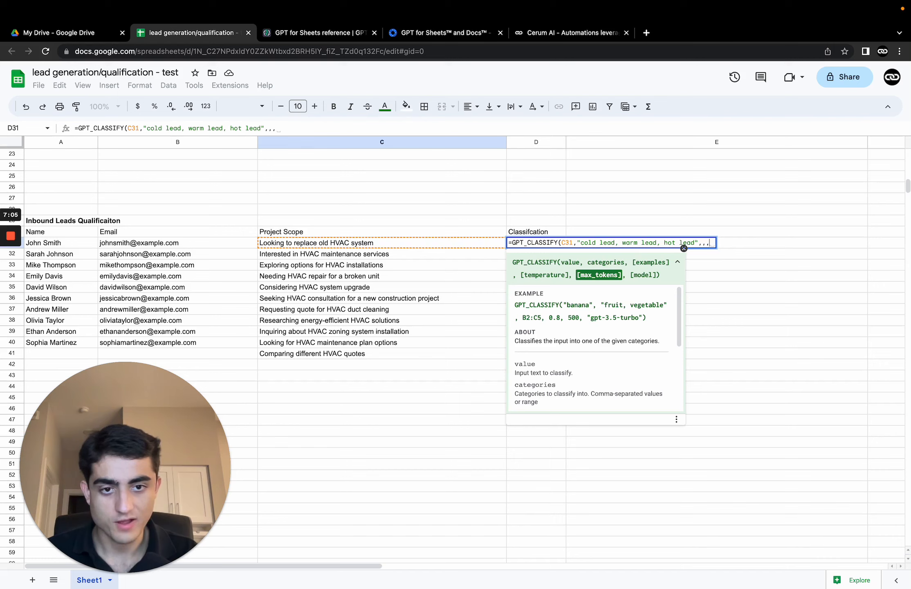
pyautogui.write(',')
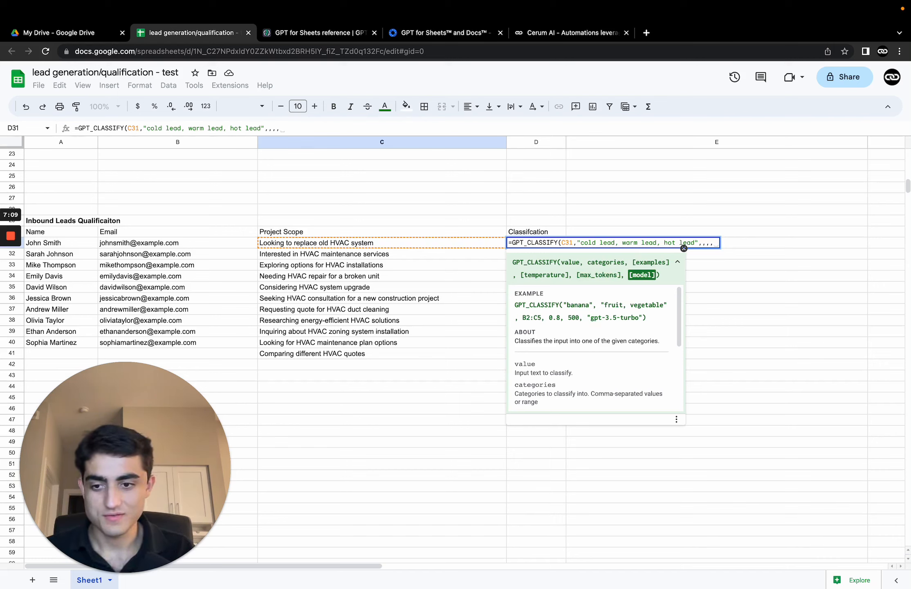
pyautogui.write('"')
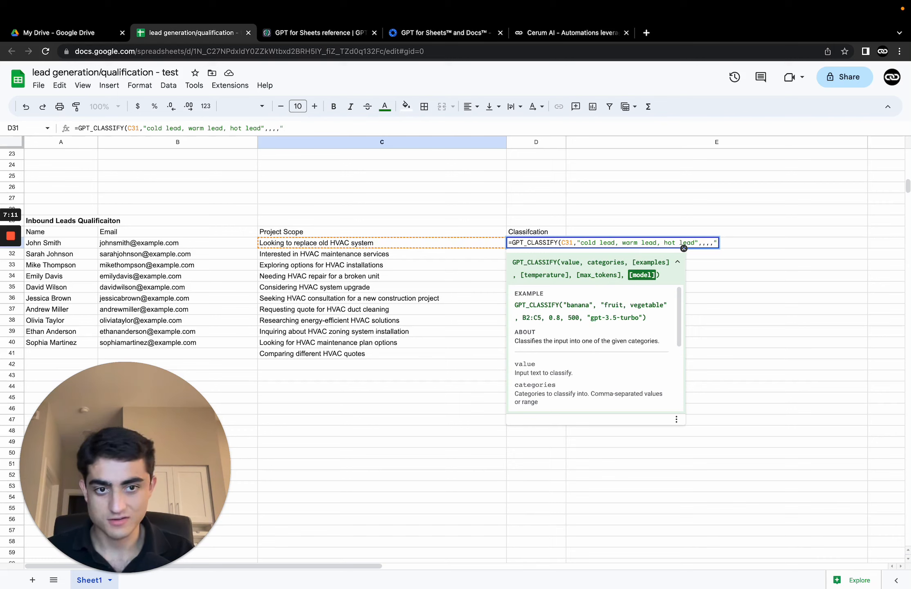
pyautogui.write('gpt-4')
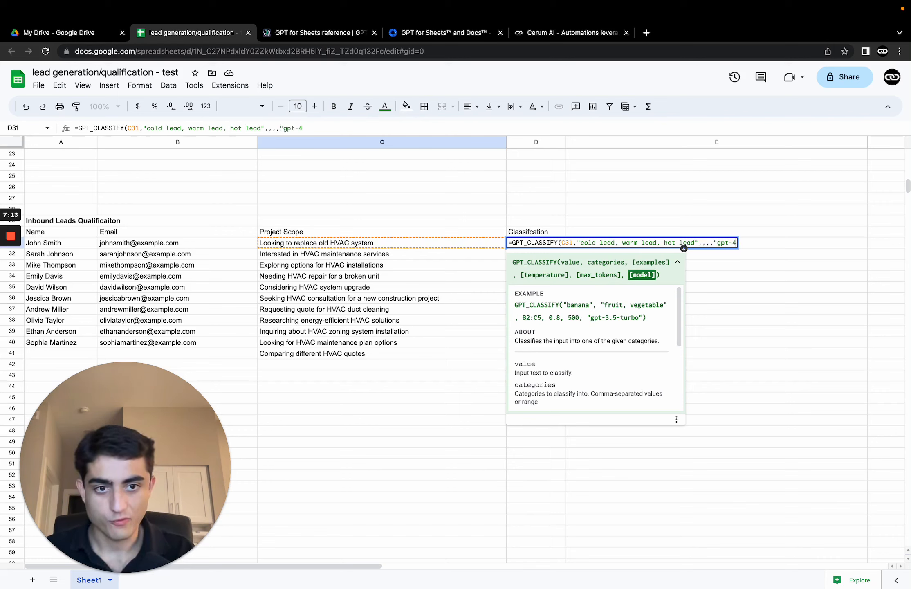
pyautogui.write('"')
# Step: Skip the optional arguments, set the model to "gpt-4", and enter the D31 formula
pyautogui.press('Return')
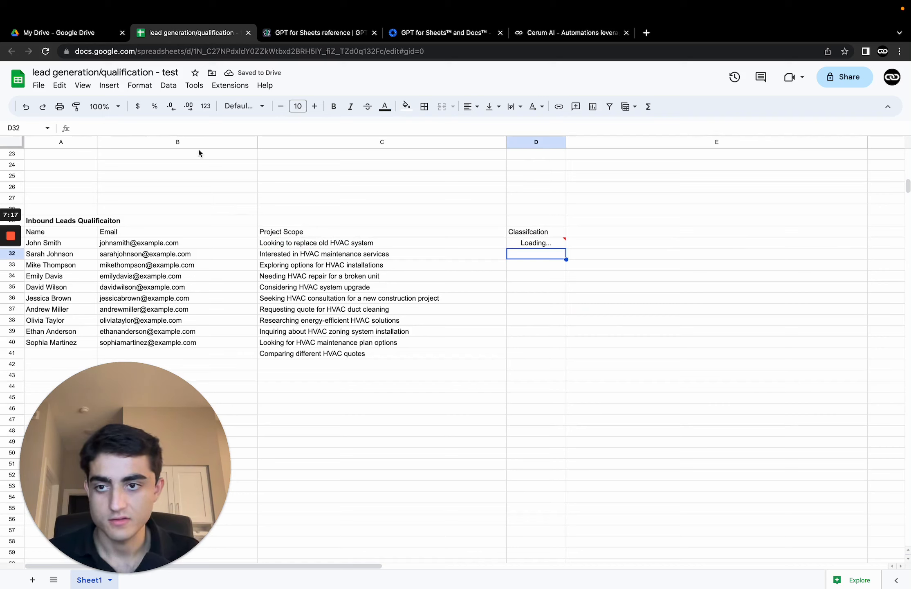
# Step: Fill the classification formula from D31 down through D41
pyautogui.click(548, 245)
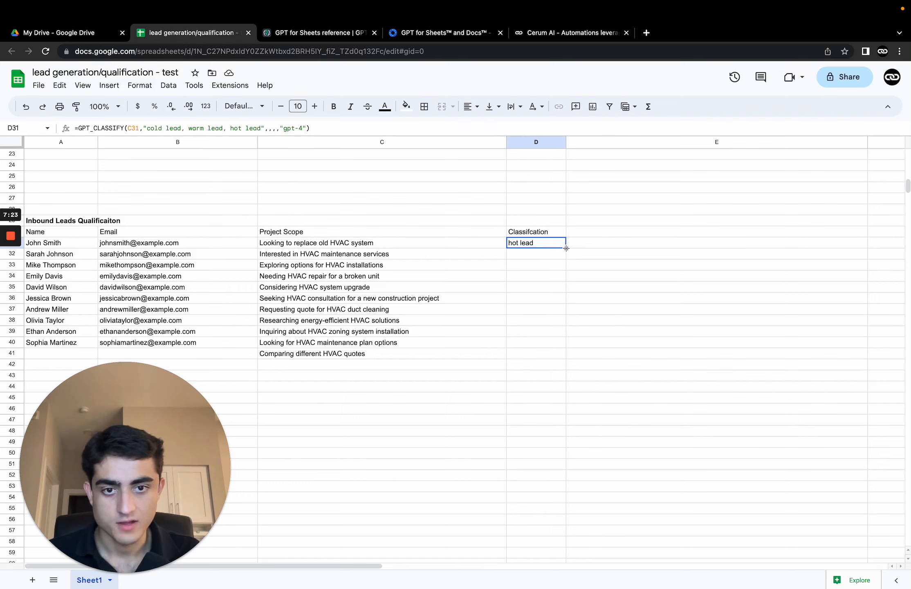
pyautogui.moveTo(567, 249); pyautogui.dragTo(565, 359)
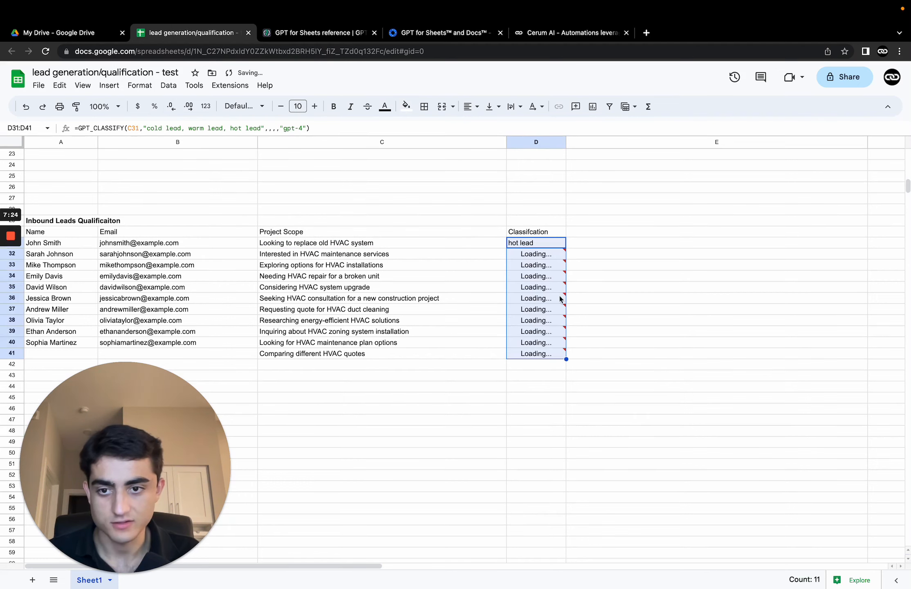
pyautogui.click(679, 244)
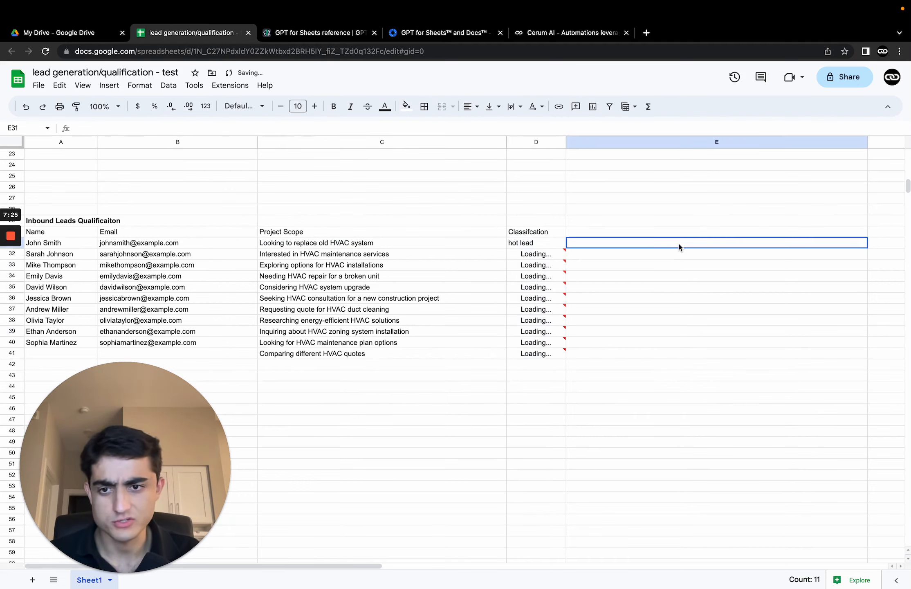
# Step: Inspect the classification results and the GPT_CLASSIFY formula in D31
pyautogui.click(348, 323)
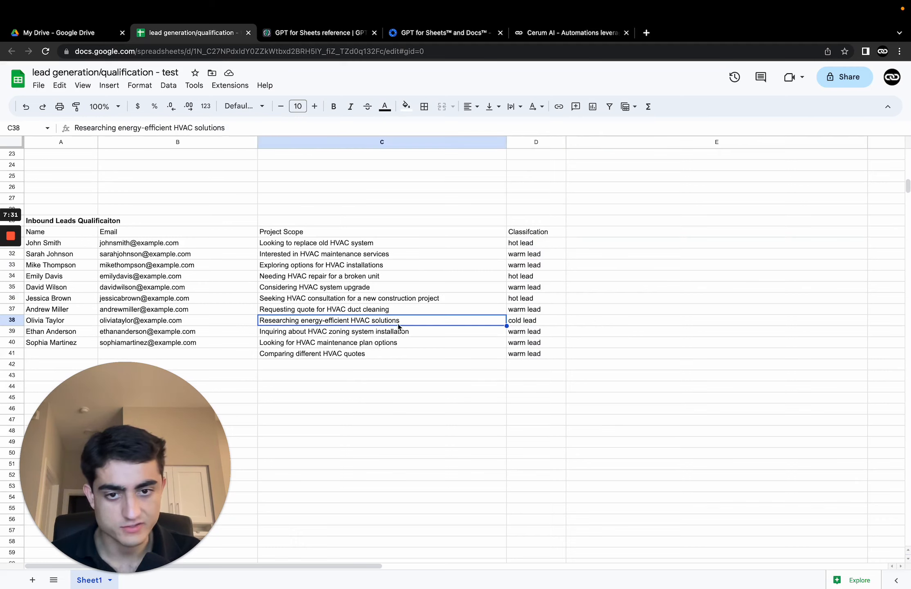
pyautogui.click(533, 324)
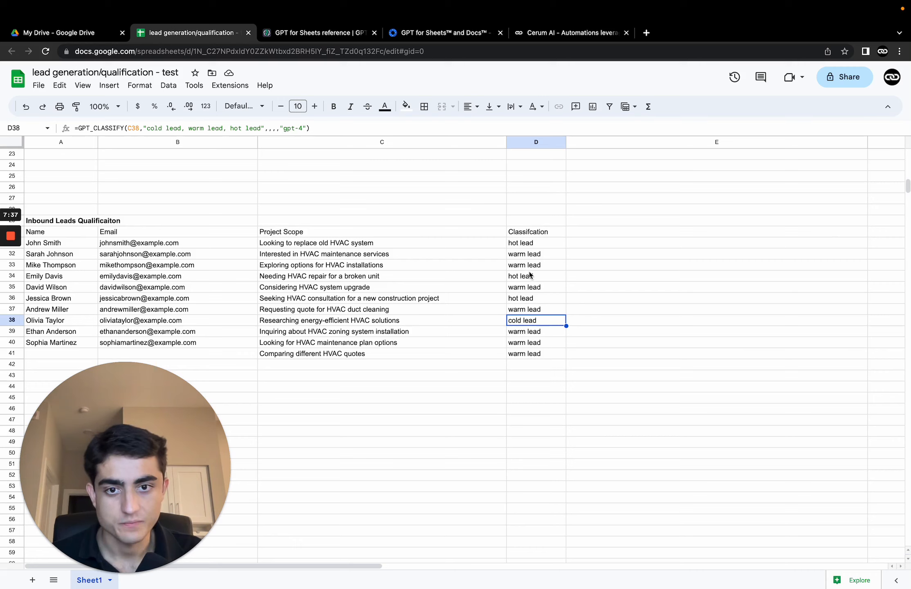
pyautogui.click(550, 246)
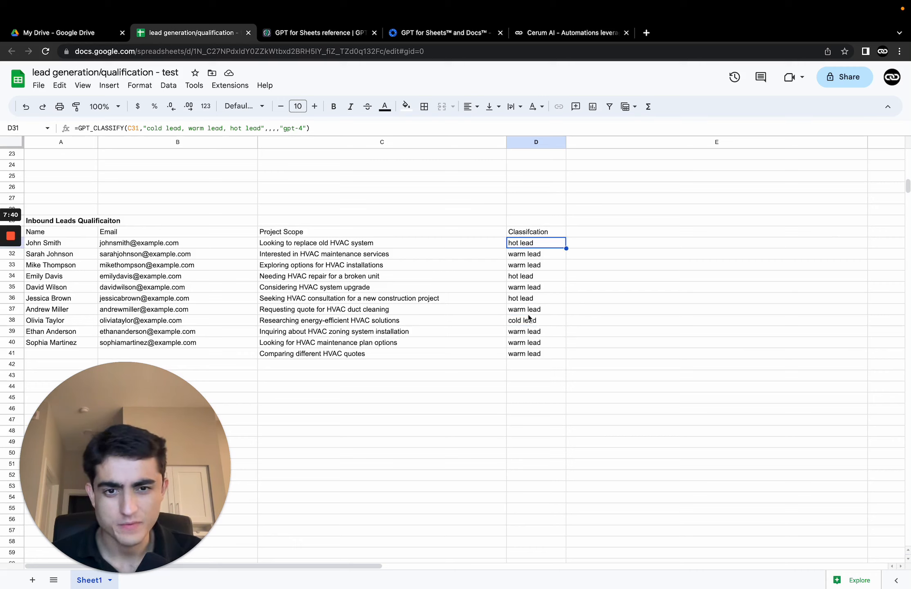
pyautogui.moveTo(529, 254); pyautogui.dragTo(529, 264)
pyautogui.click(526, 247)
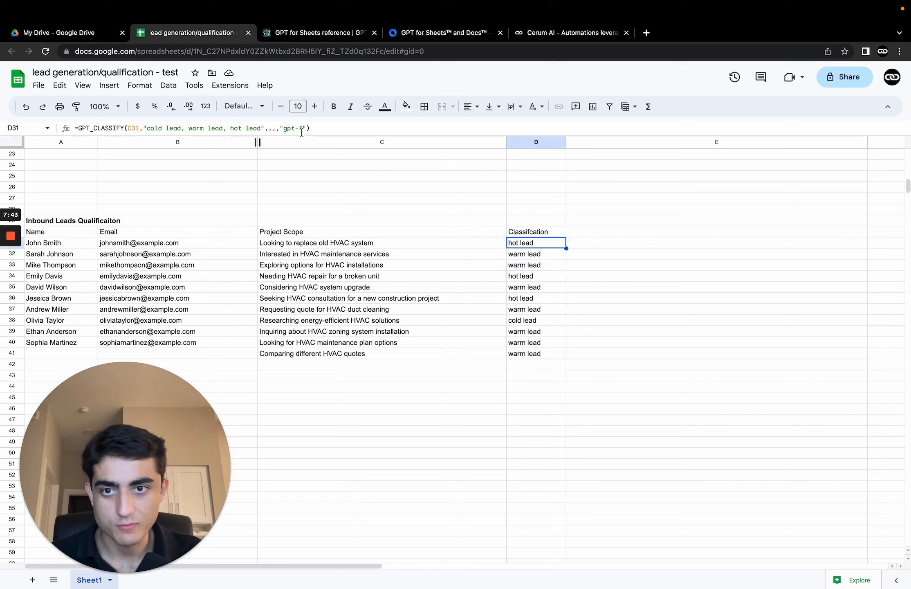
pyautogui.click(278, 129)
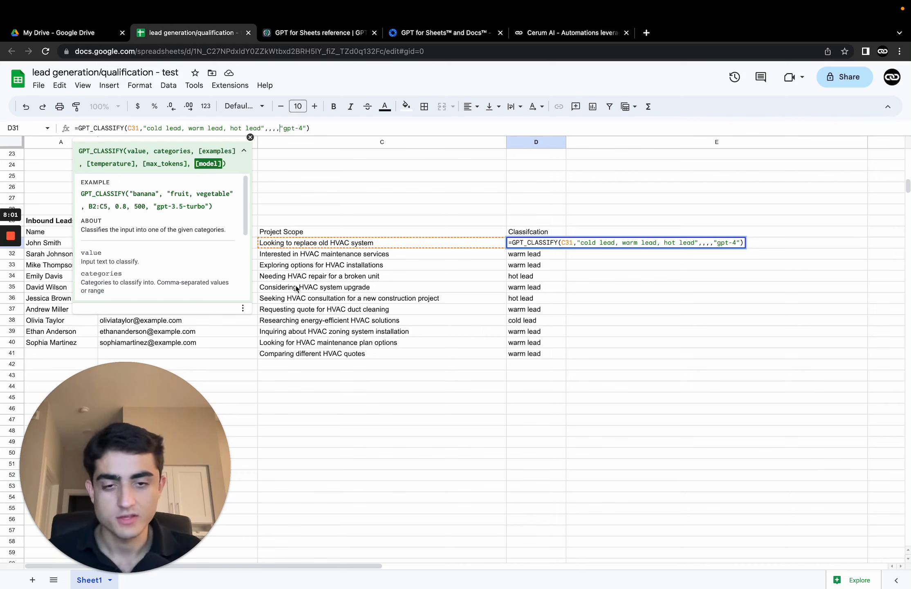
pyautogui.press('Return')
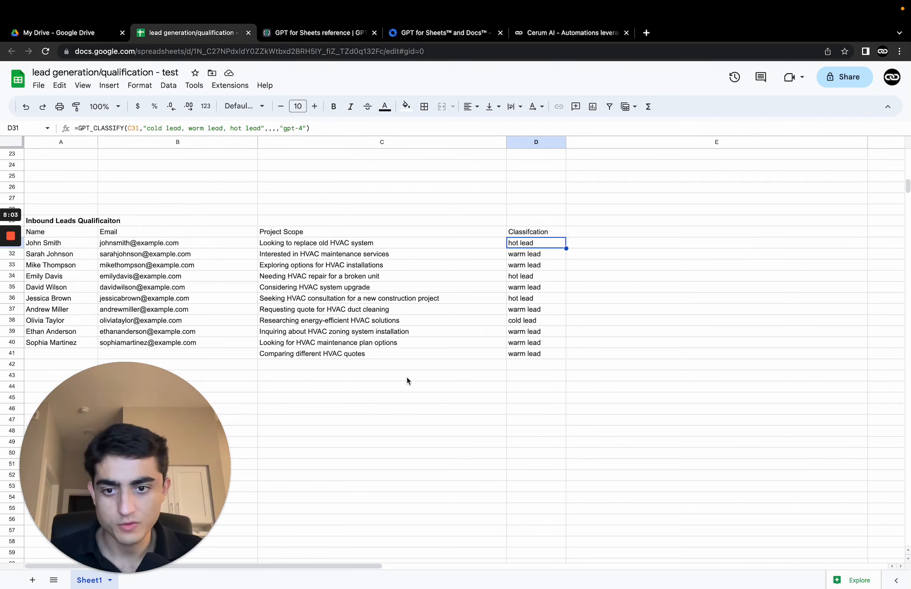
# Step: Enter a new project scope "Looking for a new website?" in C42
pyautogui.click(408, 364)
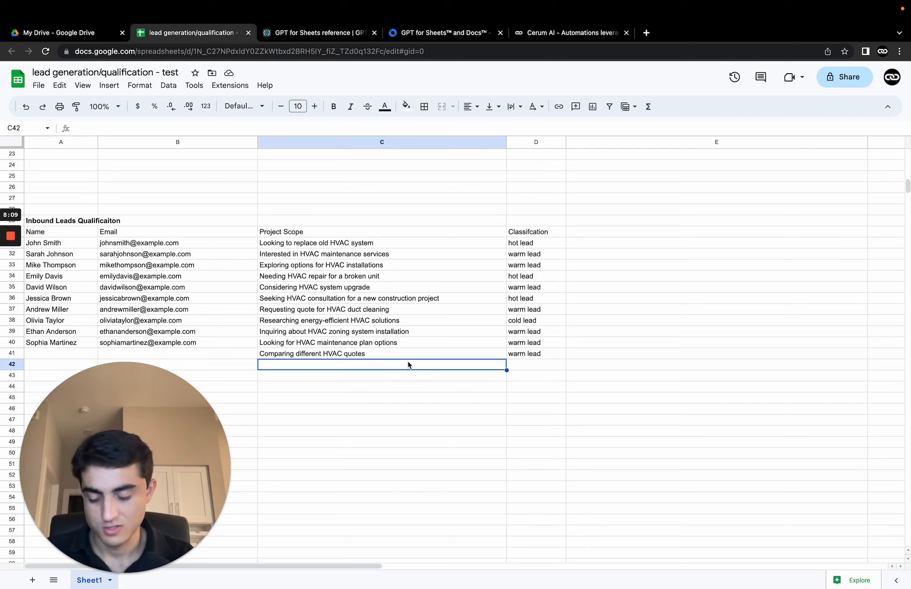
pyautogui.write('Looking ')
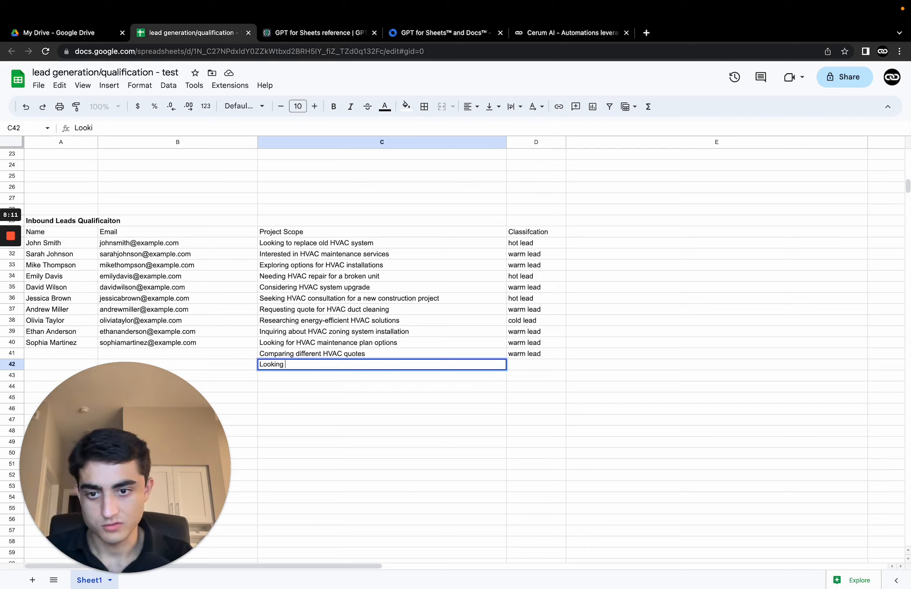
pyautogui.write('for a new website')
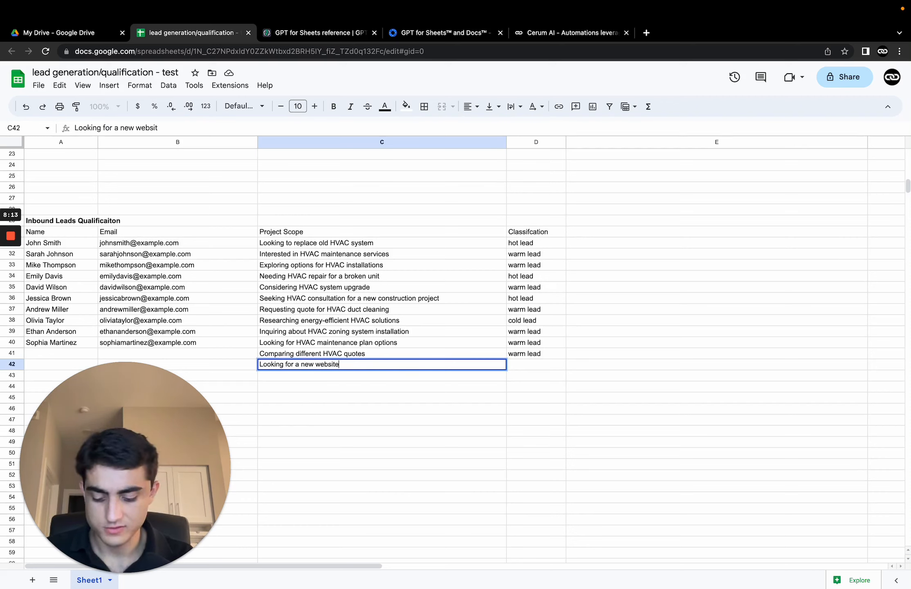
pyautogui.write('?')
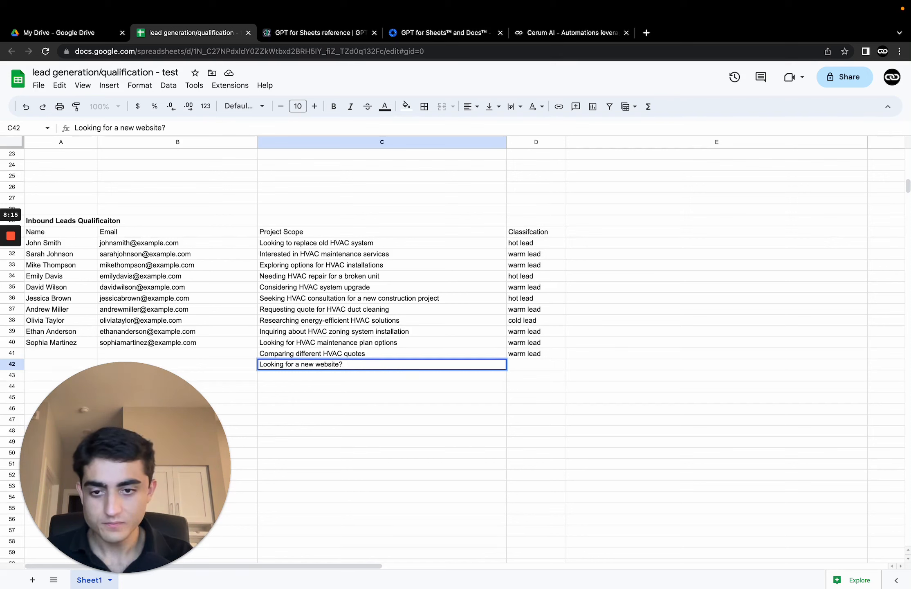
pyautogui.press('Return')
# Step: Extend the classification formula from D41 down to row 42 to classify the new lead
pyautogui.click(532, 354)
pyautogui.moveTo(563, 361); pyautogui.dragTo(565, 374)
pyautogui.click(605, 369)
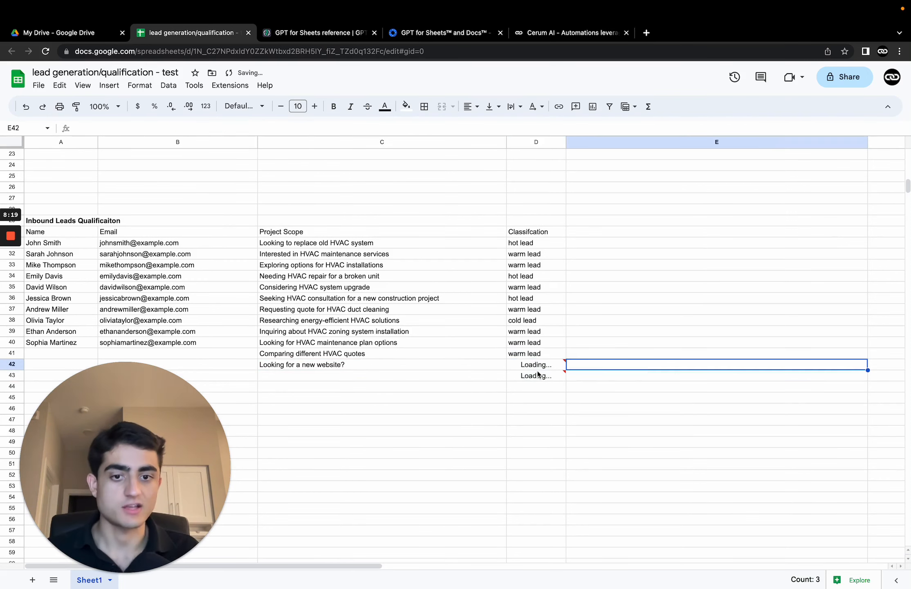
pyautogui.click(562, 376)
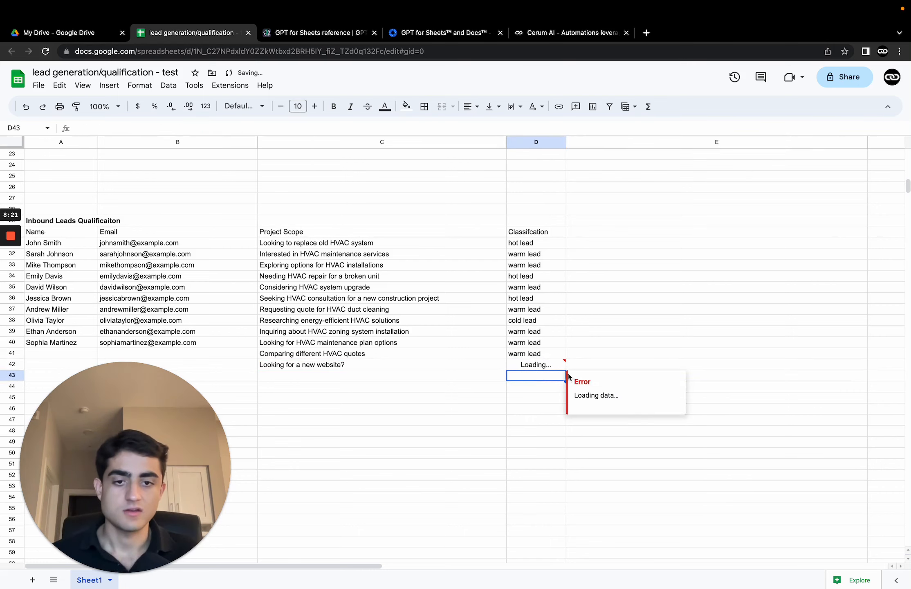
pyautogui.click(599, 355)
pyautogui.click(540, 365)
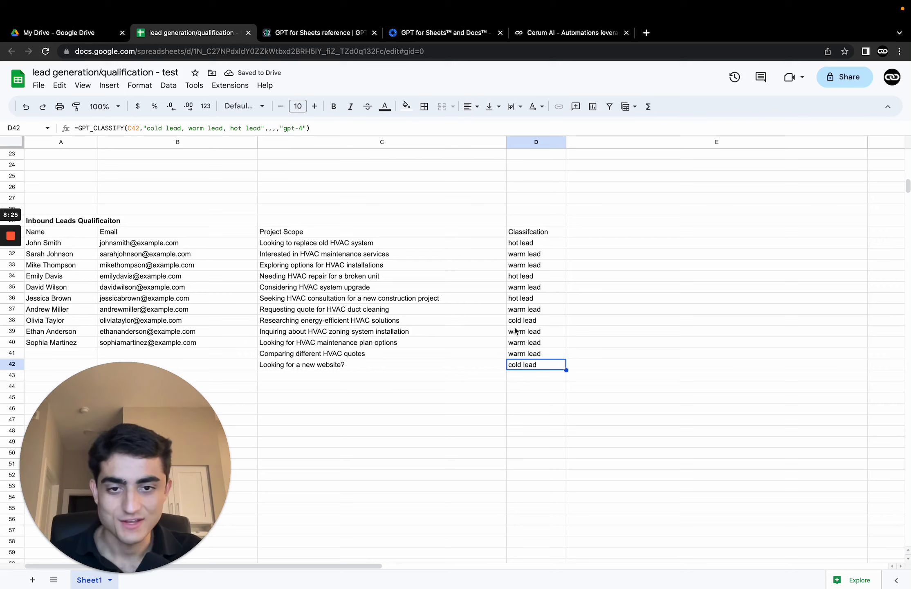
# Step: Select the classification column from D31 to D42 to review the results
pyautogui.click(525, 244)
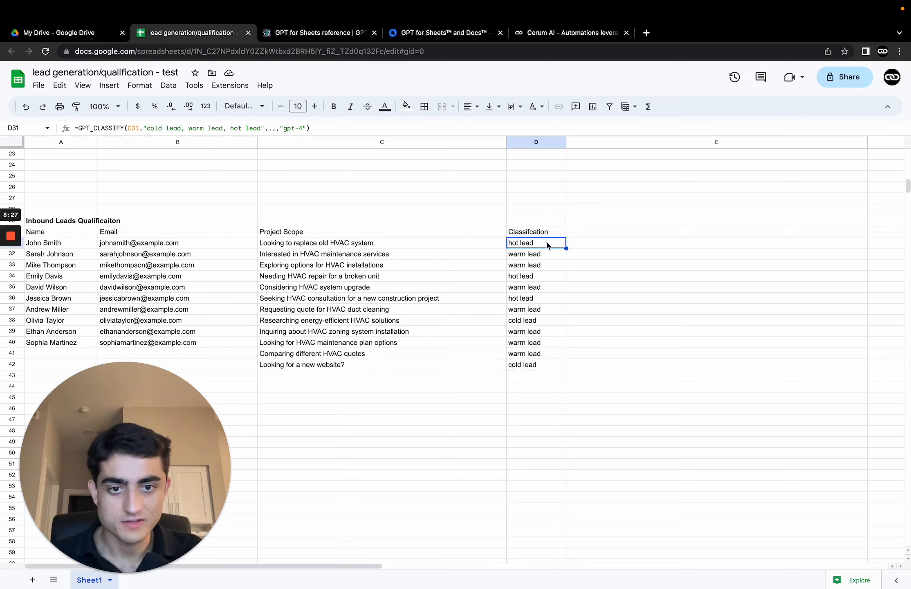
pyautogui.moveTo(534, 247); pyautogui.dragTo(540, 368)
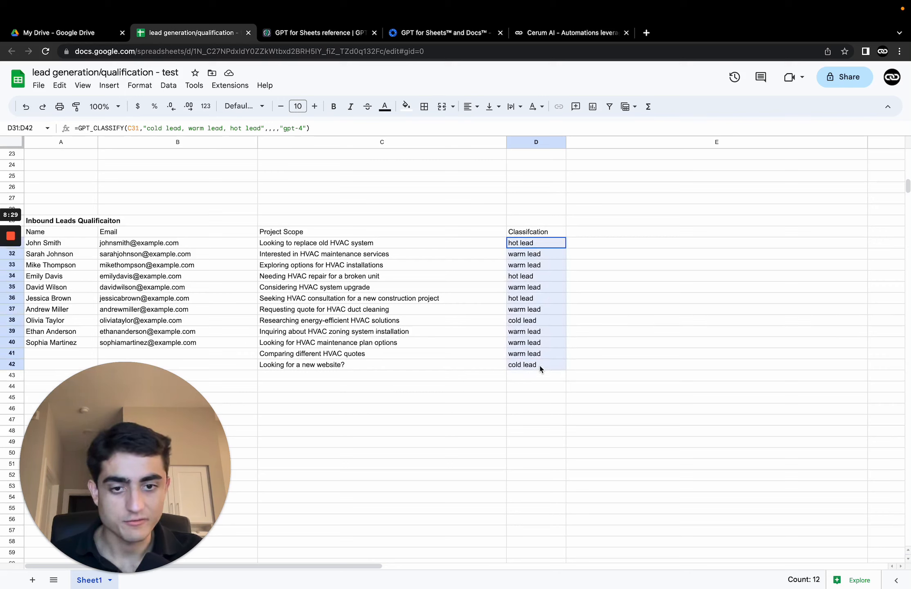
pyautogui.click(584, 367)
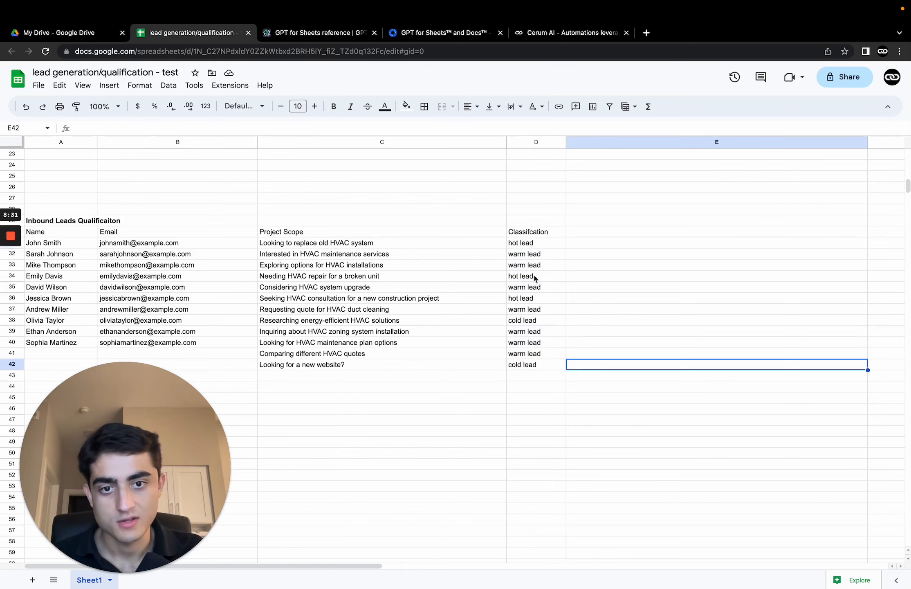
pyautogui.moveTo(526, 244); pyautogui.dragTo(544, 360)
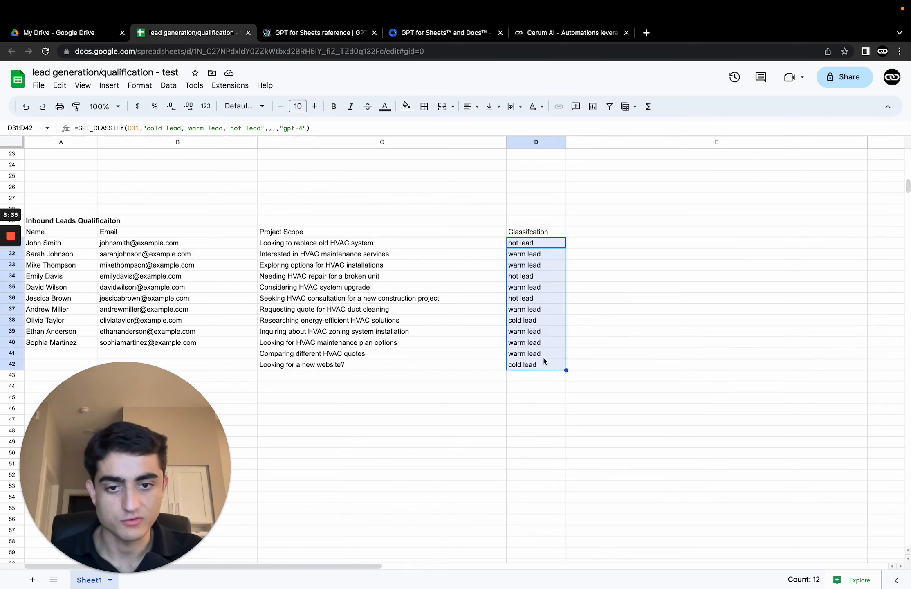
pyautogui.click(583, 368)
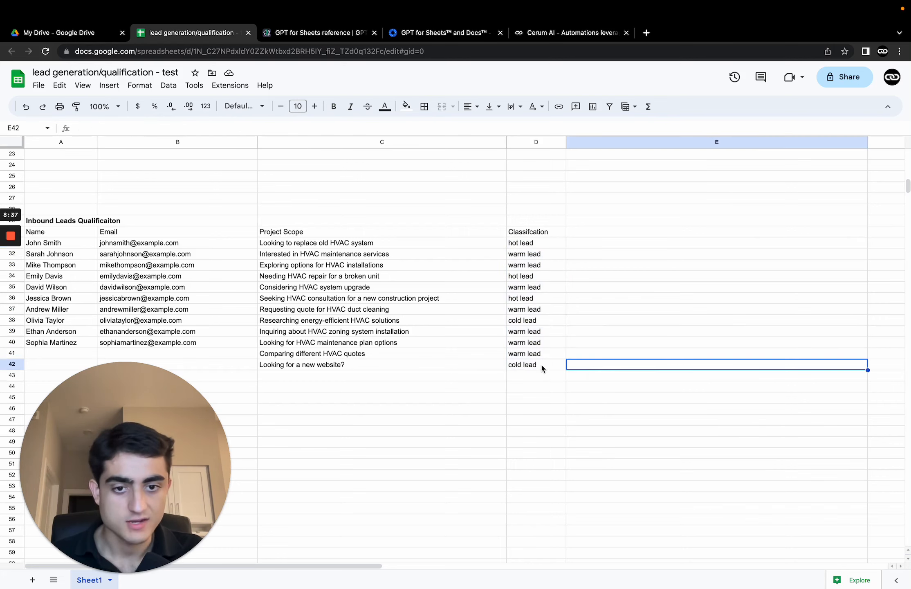
pyautogui.moveTo(527, 246); pyautogui.dragTo(546, 355)
pyautogui.click(636, 339)
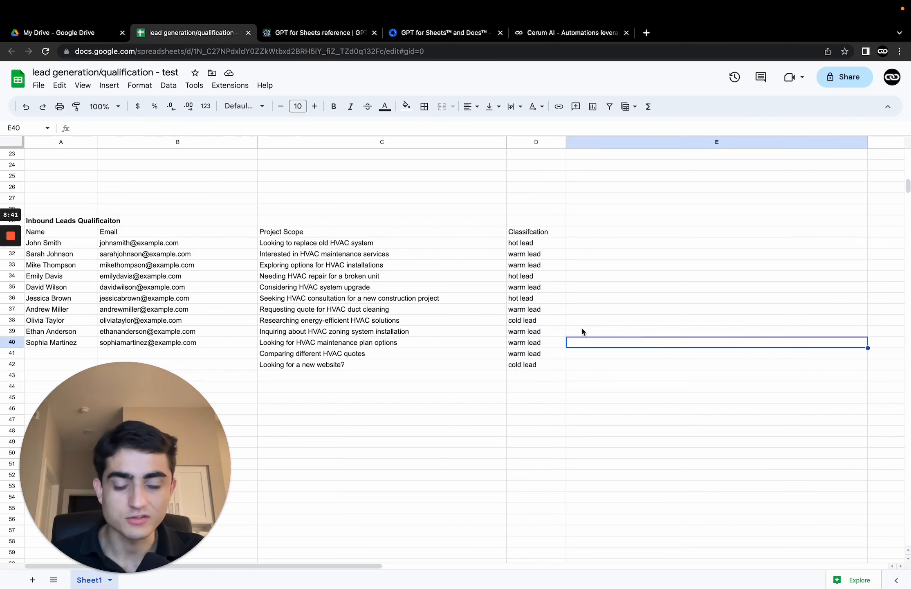
# Step: Start a GPT formula in D44 by entering =gpt
pyautogui.scroll(-2, 455, 246)
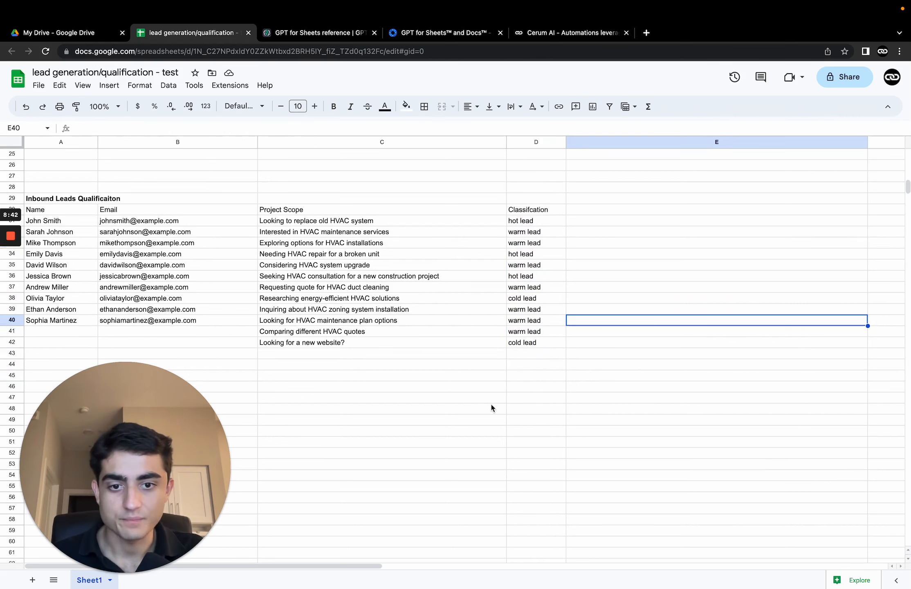
pyautogui.click(521, 370)
pyautogui.write('=')
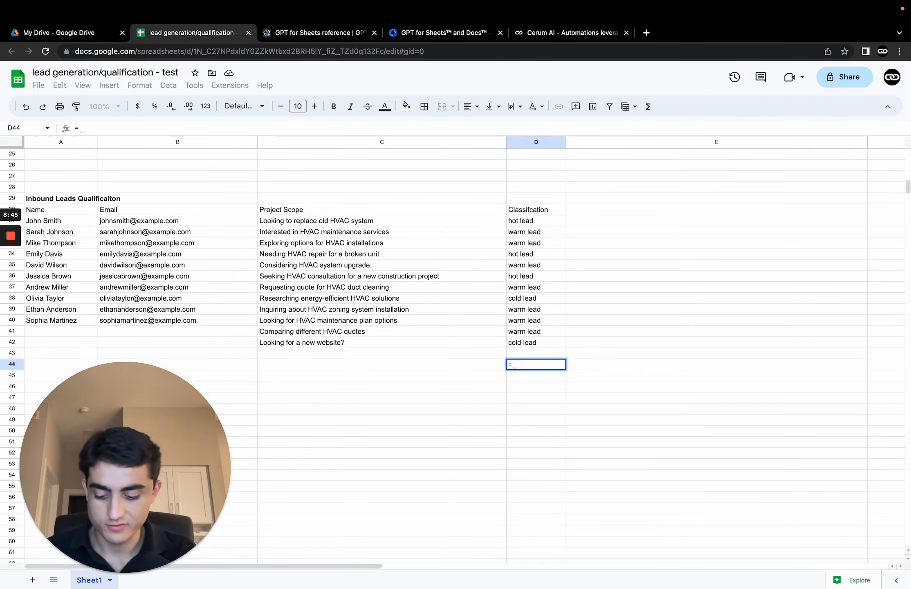
pyautogui.write('gpt')
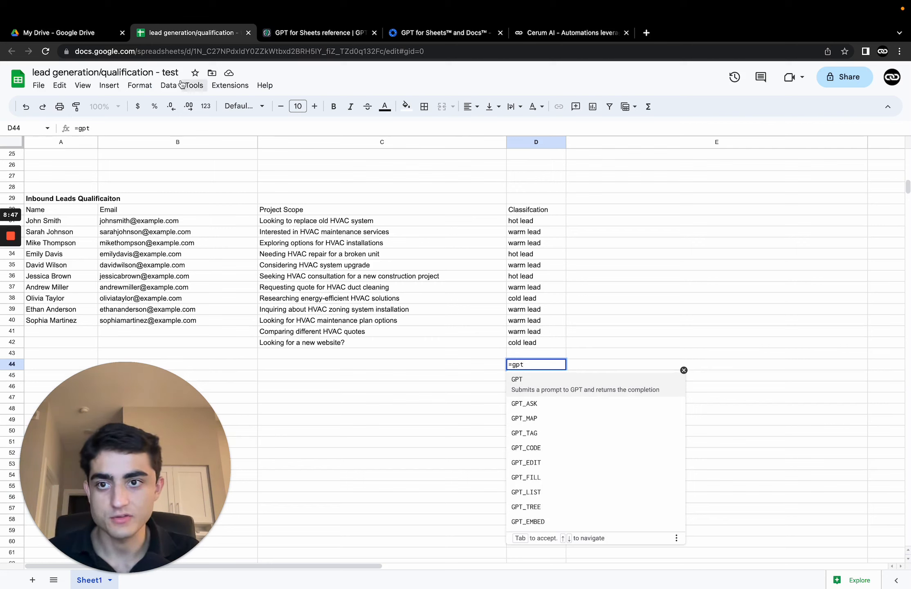
# Step: Open the GPT for Sheets and Docs sidebar and expand GPT_SPLIT in its list of GPT functions
pyautogui.click(231, 85)
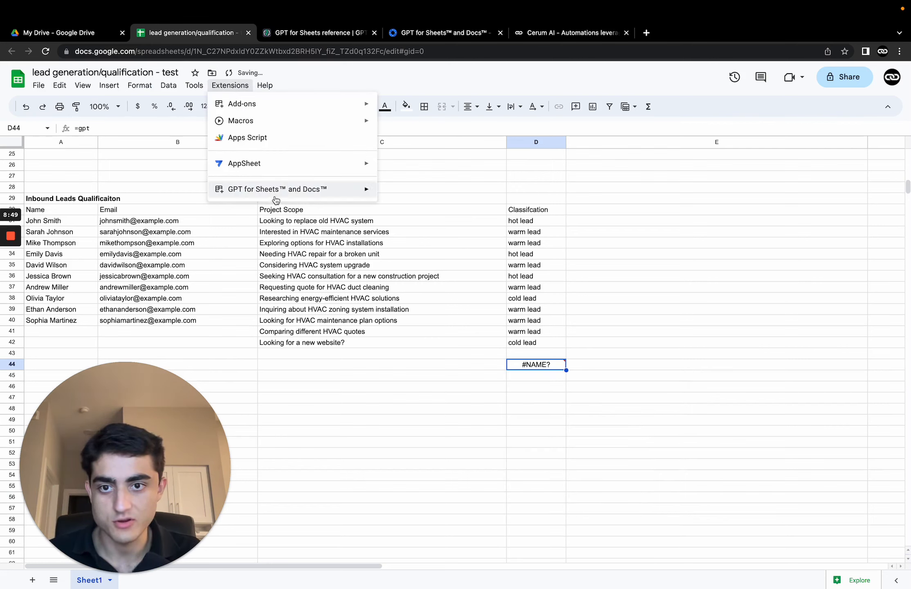
pyautogui.moveTo(351, 189)
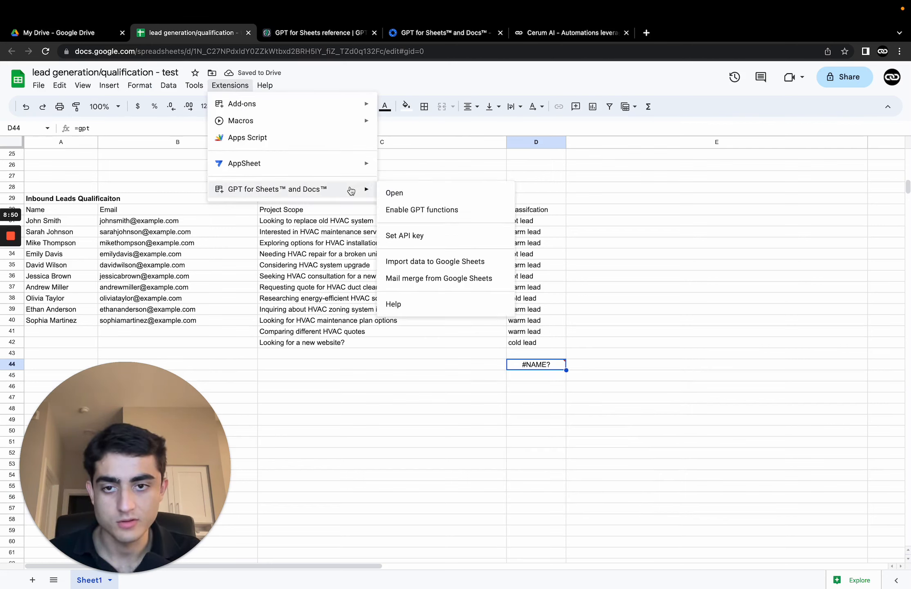
pyautogui.click(412, 194)
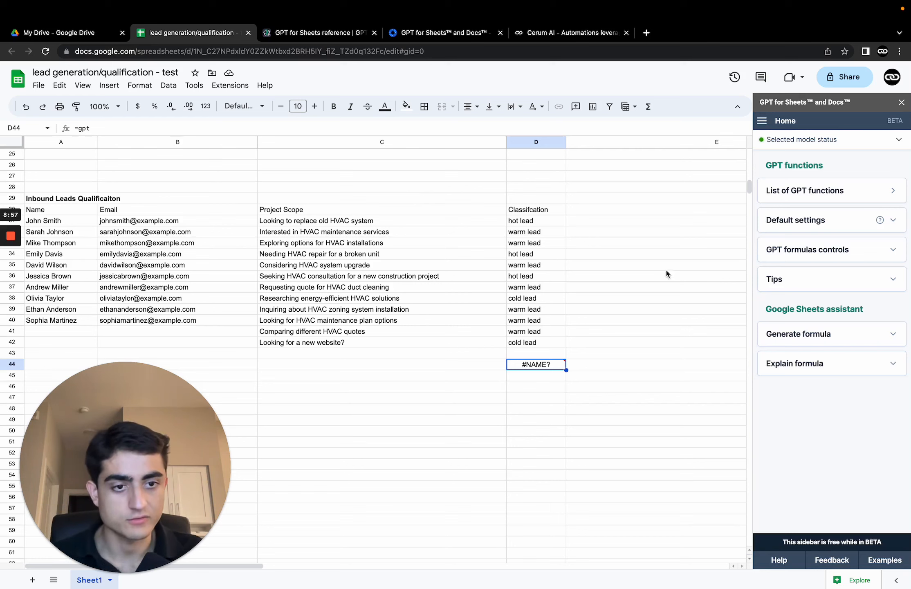
pyautogui.click(789, 192)
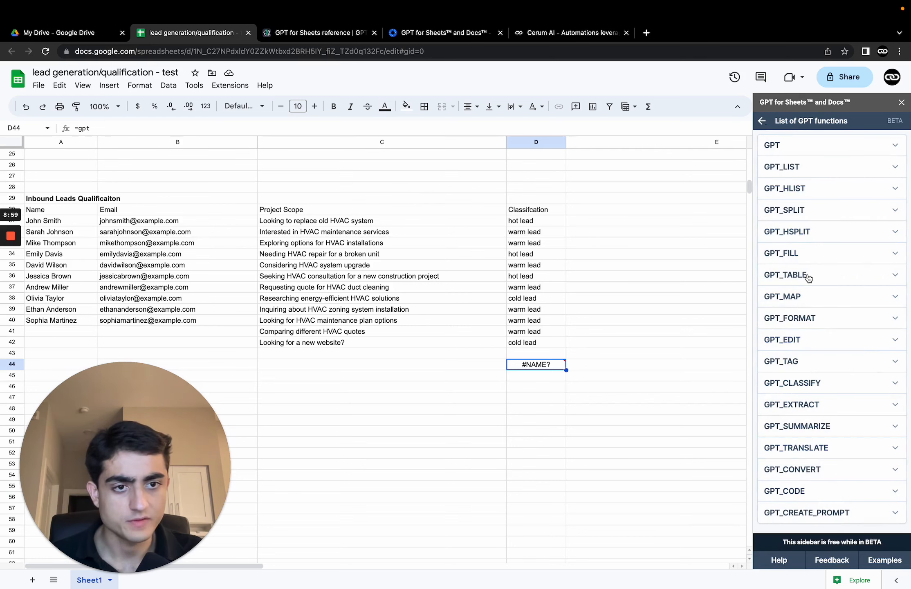
pyautogui.click(799, 212)
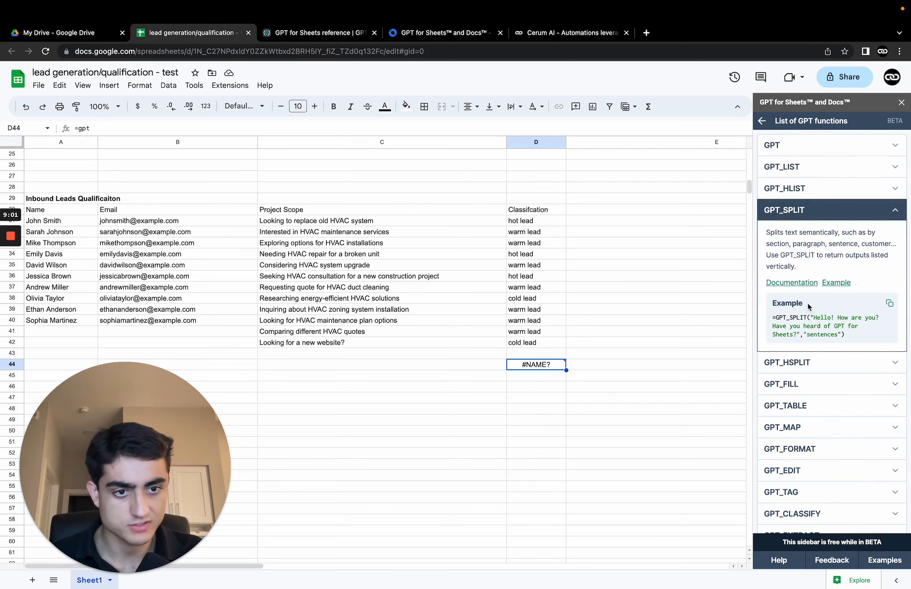
# Step: Scroll through the sheet to review the outbound and inbound lead tables
pyautogui.scroll(-3, 851, 348)
pyautogui.scroll(1, 365, 208)
pyautogui.scroll(10, 365, 205)
pyautogui.scroll(-5, 365, 205)
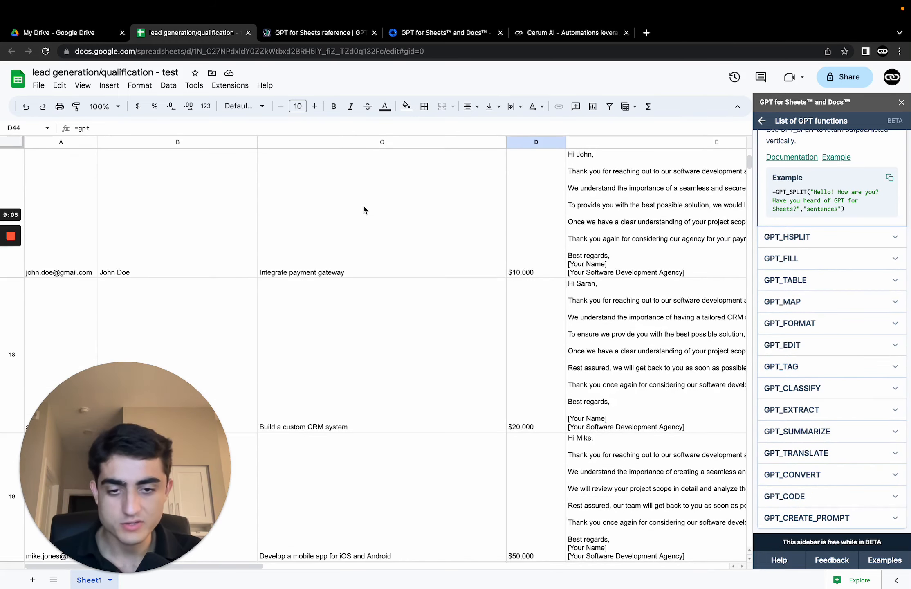
pyautogui.scroll(-5, 364, 209)
pyautogui.scroll(5, 364, 210)
pyautogui.scroll(-5, 364, 210)
pyautogui.scroll(10, 363, 210)
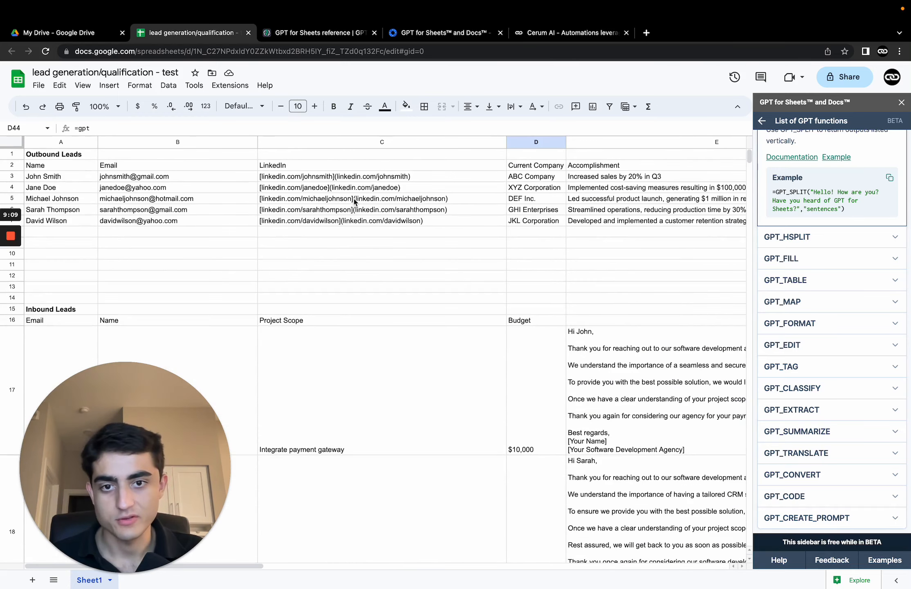
pyautogui.scroll(-10, 354, 201)
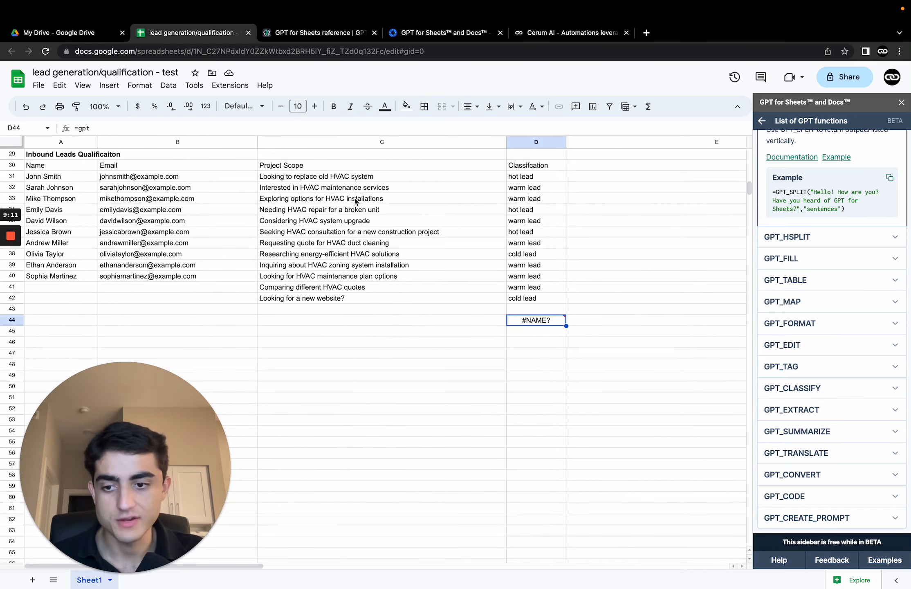
# Step: Close the GPT sidebar and review the inbound lead responses and the qualification table
pyautogui.click(902, 103)
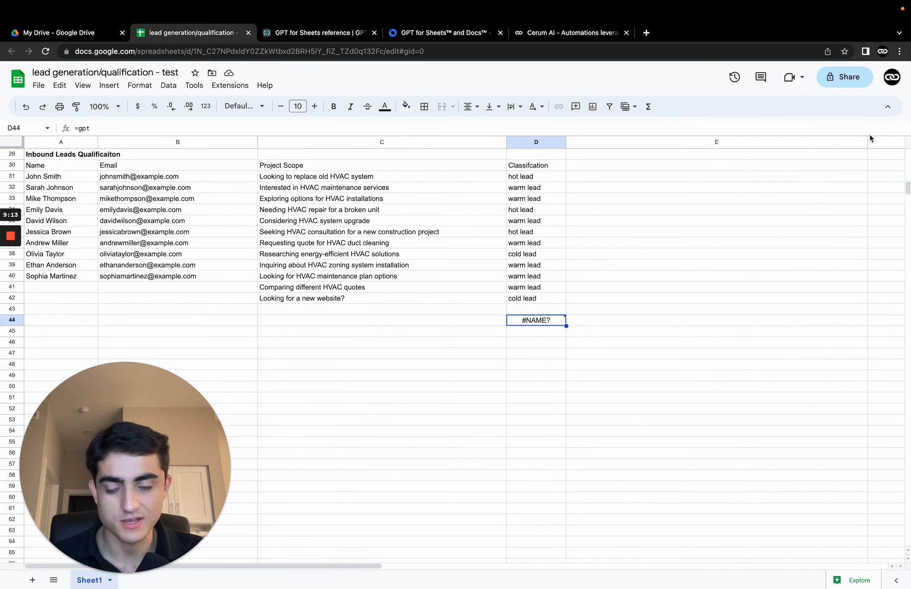
pyautogui.scroll(1, 322, 279)
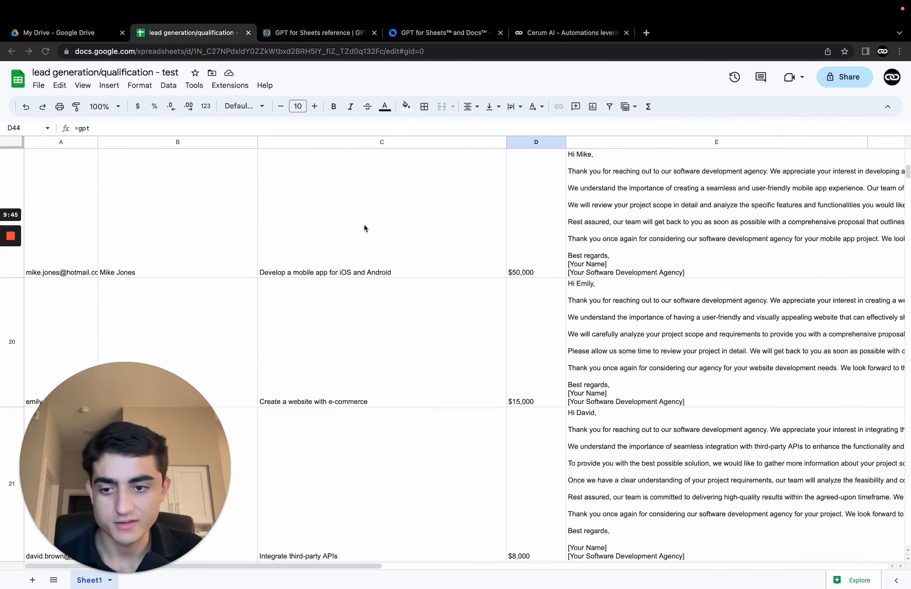
pyautogui.scroll(10, 565, 194)
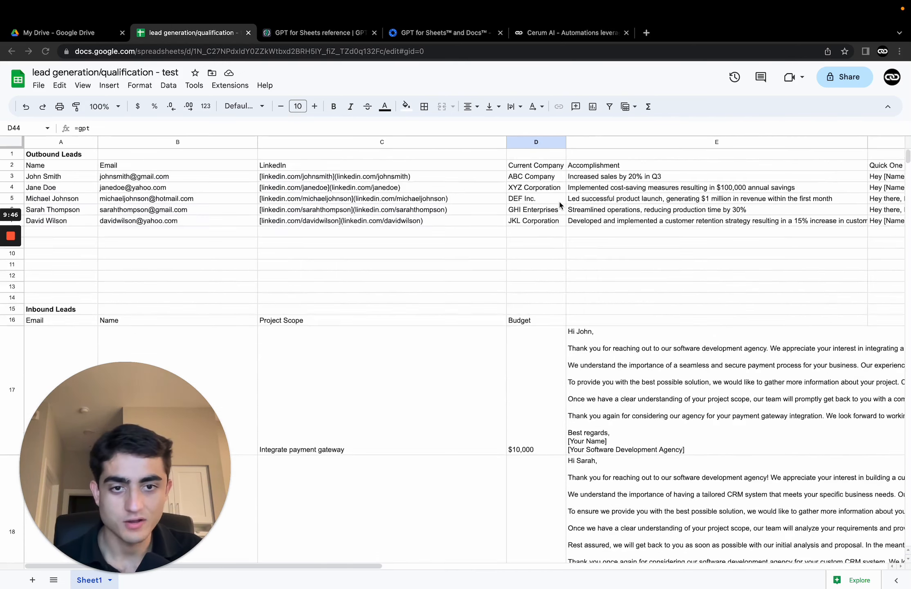
pyautogui.scroll(-2, 571, 249)
pyautogui.scroll(-20, 570, 248)
pyautogui.scroll(20, 568, 247)
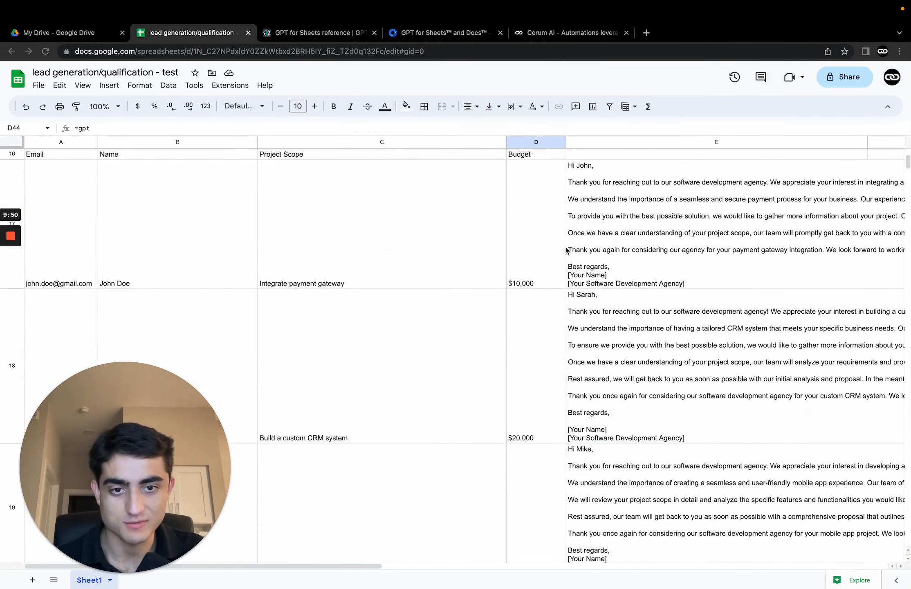
pyautogui.scroll(-10, 567, 250)
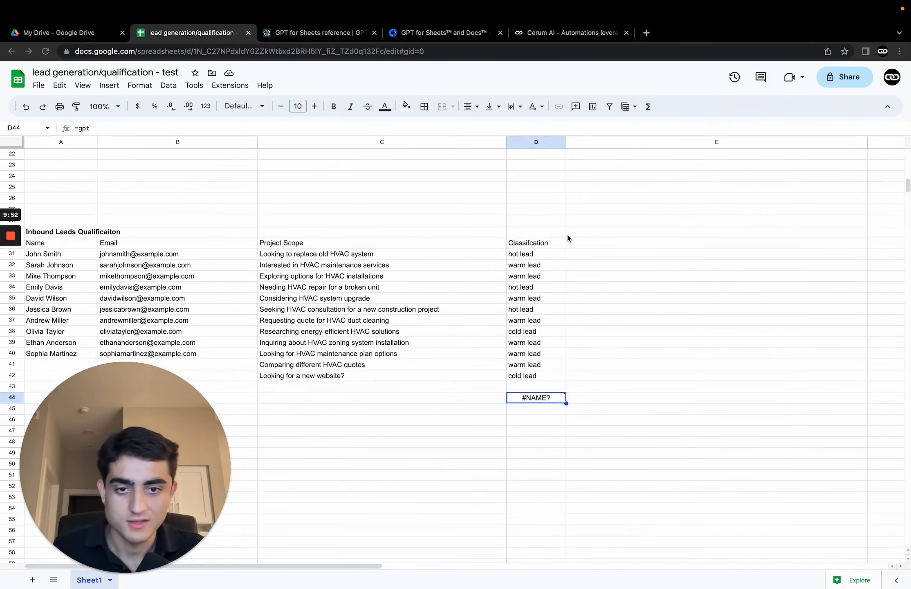
# Step: Scroll back to the inbound leads table and select the generated responses in column E to inspect their GPT formula
pyautogui.scroll(5, 568, 237)
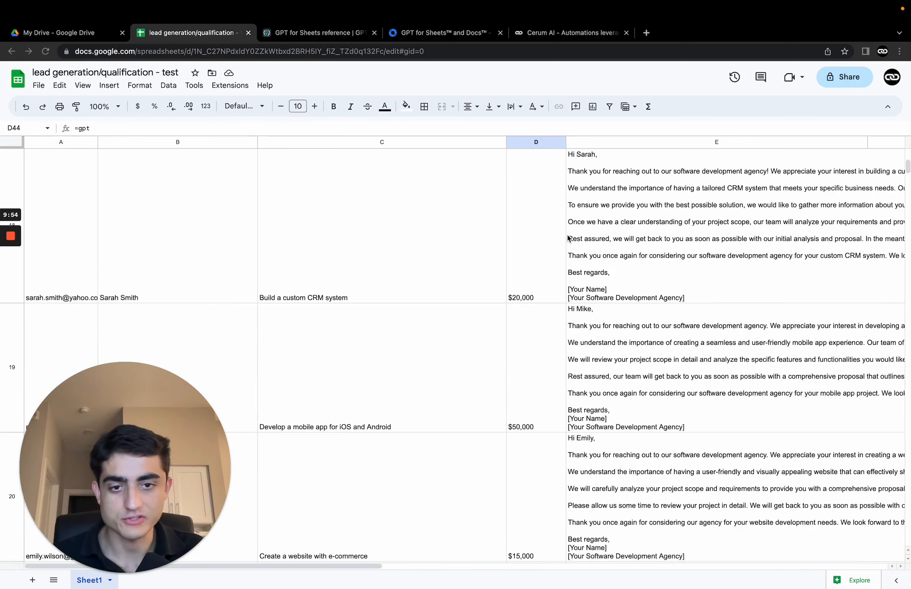
pyautogui.scroll(2, 568, 238)
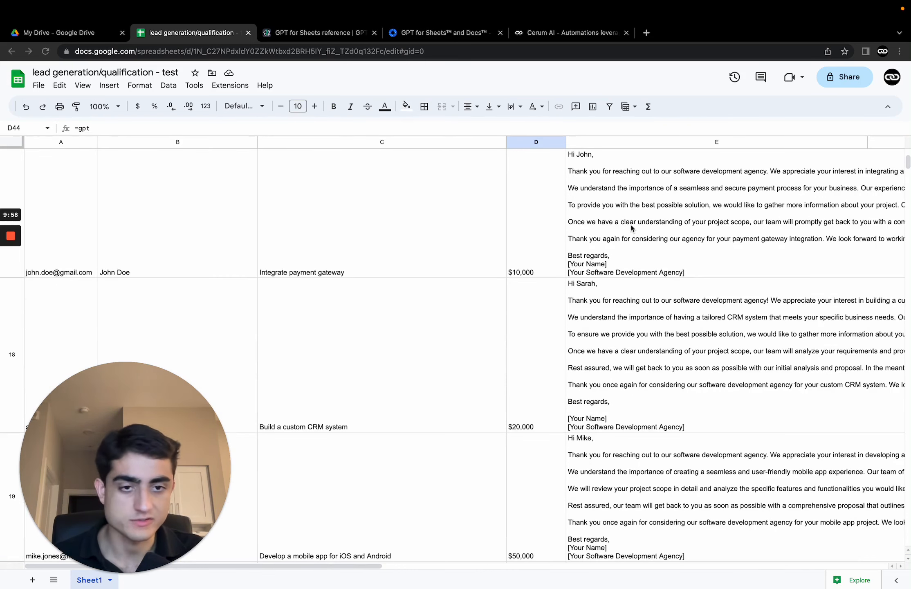
pyautogui.scroll(5, 646, 184)
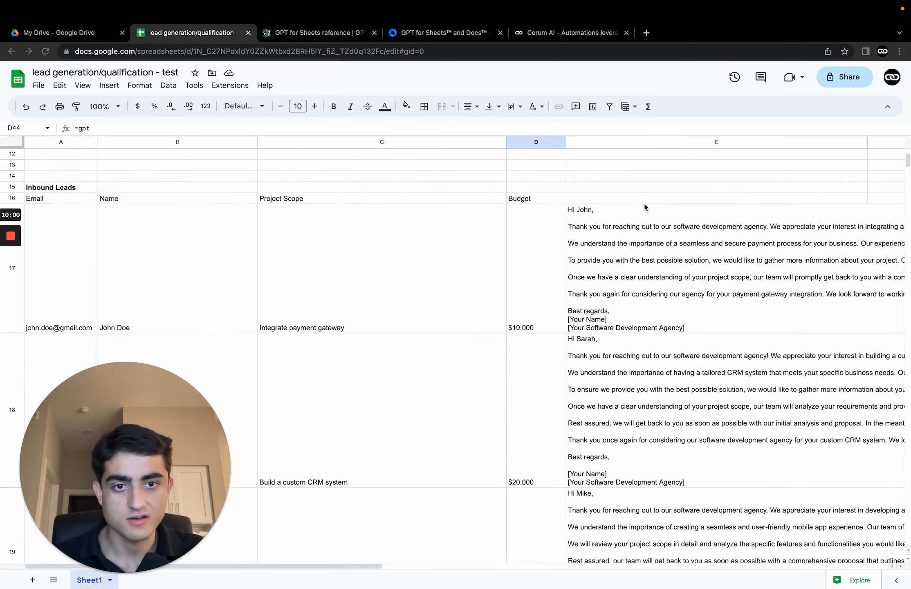
pyautogui.moveTo(692, 378); pyautogui.dragTo(716, 475)
pyautogui.scroll(-2, 686, 386)
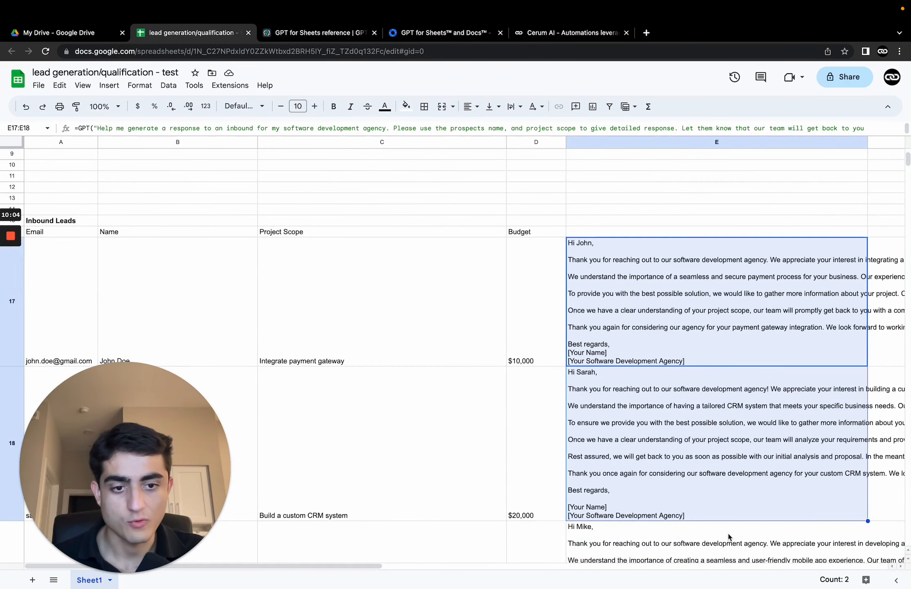
pyautogui.click(728, 235)
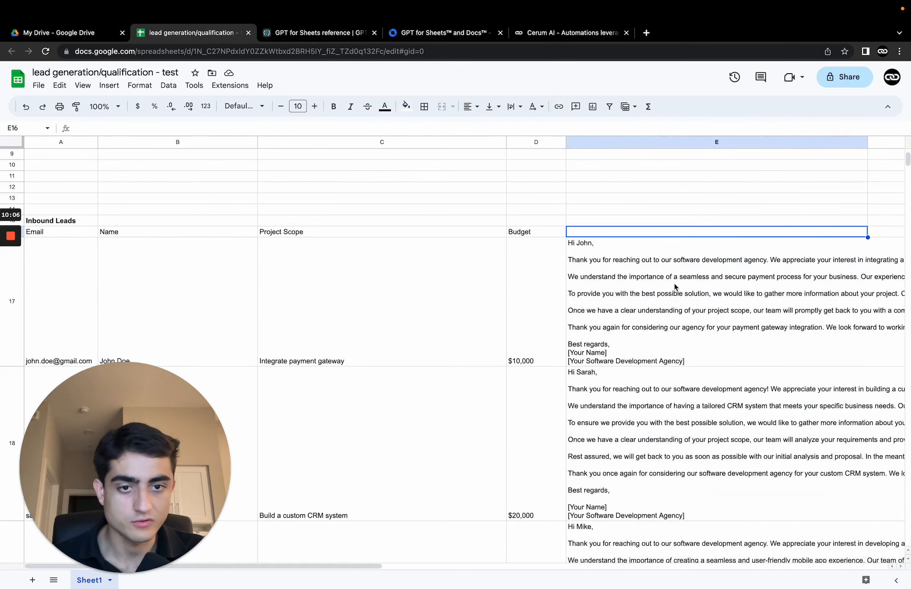
pyautogui.moveTo(674, 283); pyautogui.dragTo(687, 488)
pyautogui.scroll(-1, 667, 215)
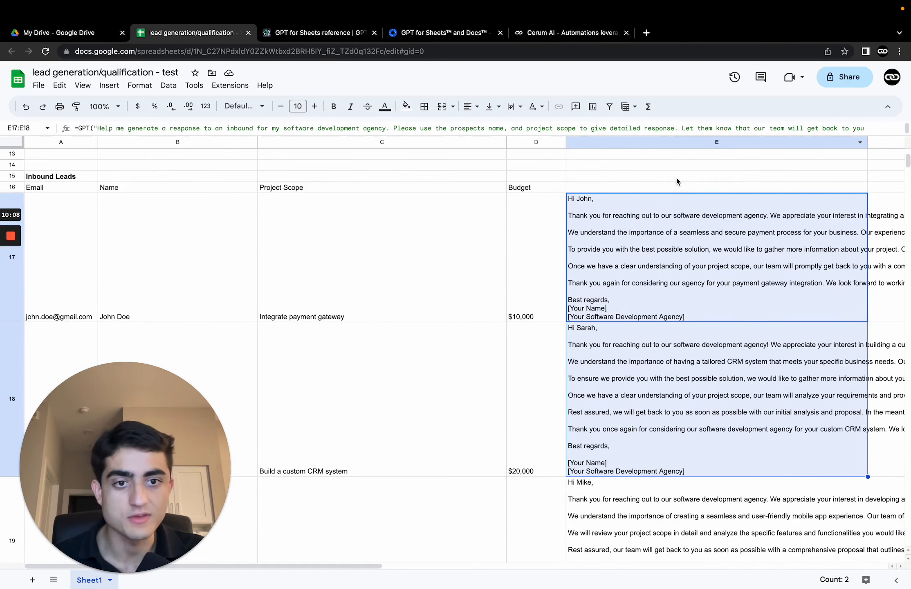
pyautogui.click(665, 188)
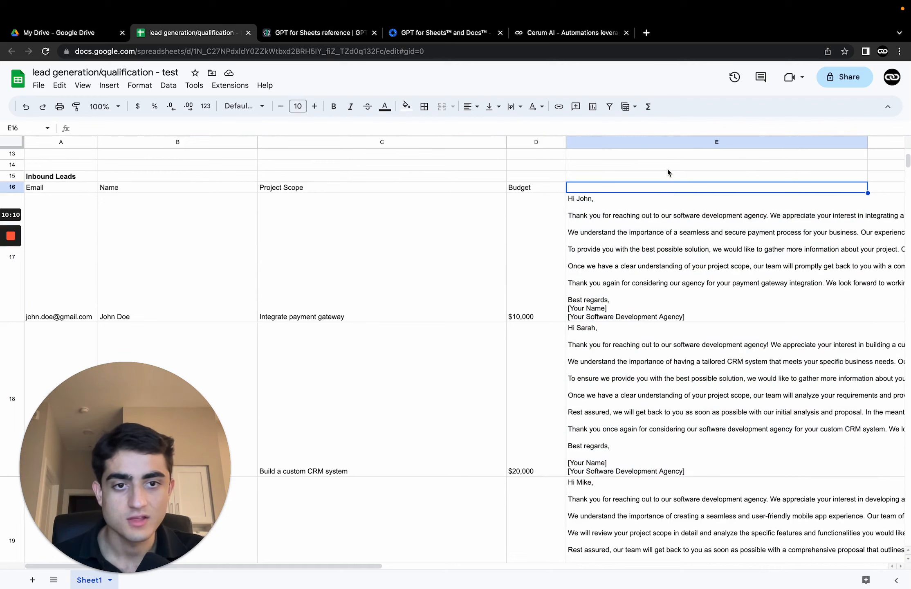
pyautogui.click(670, 167)
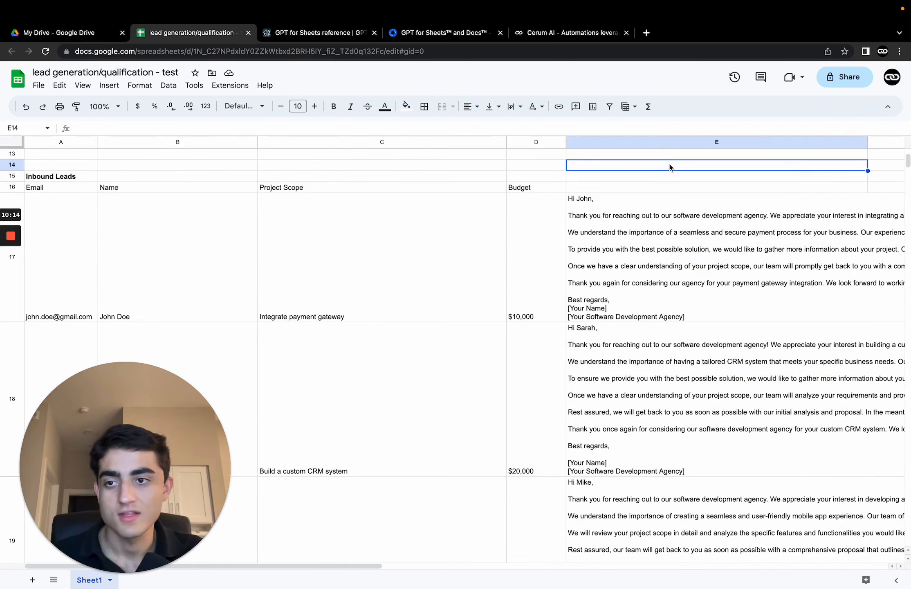
pyautogui.scroll(1, 711, 197)
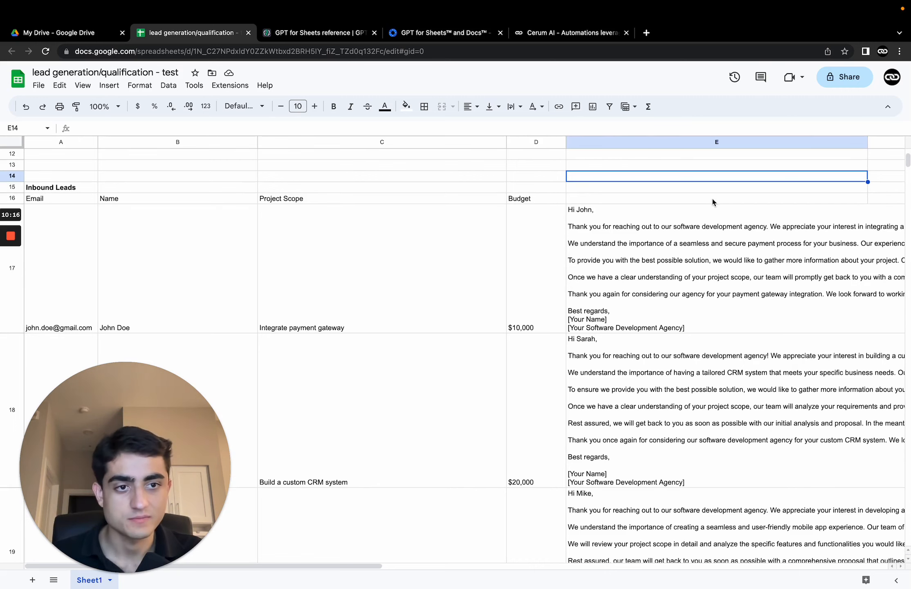